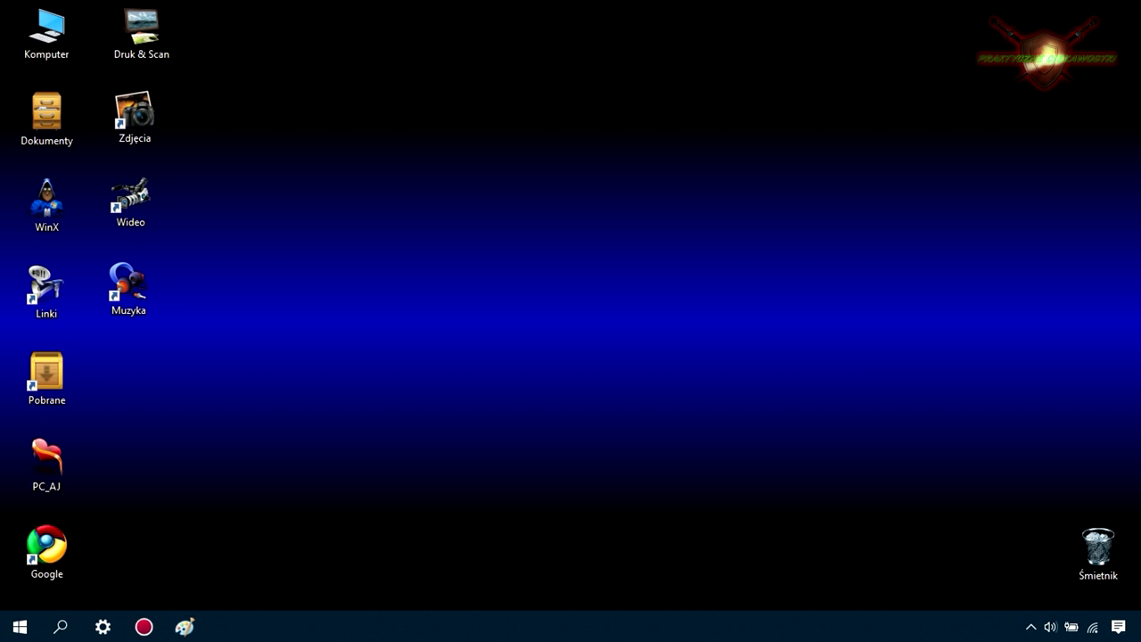
Step: Switch to Paint and open the colour editor
mouse_move(185, 632)
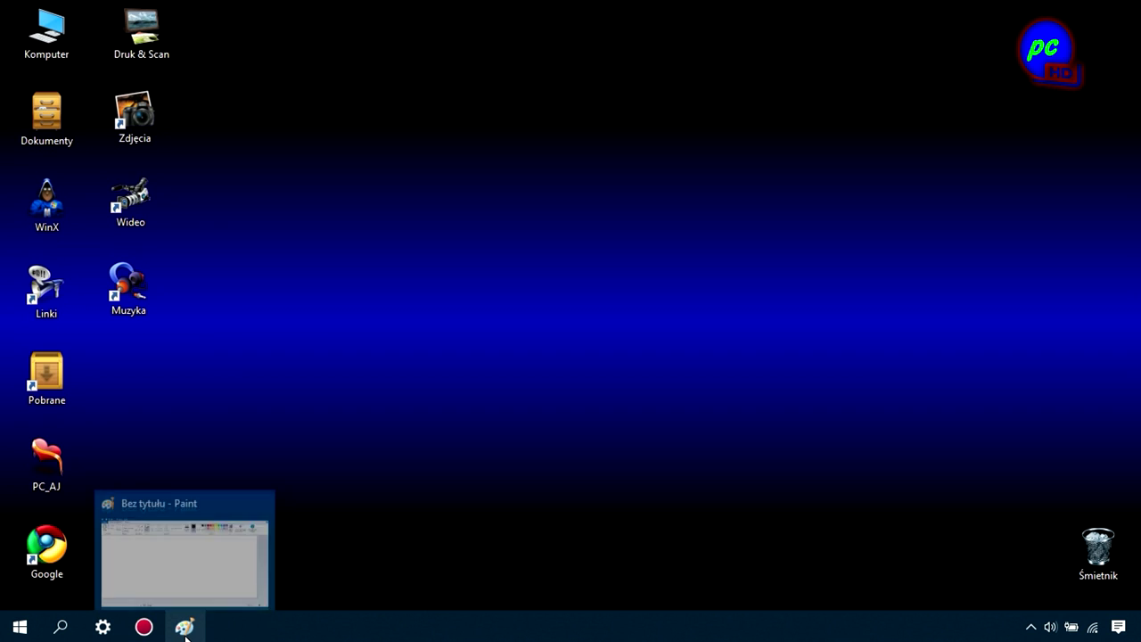
left_click(184, 628)
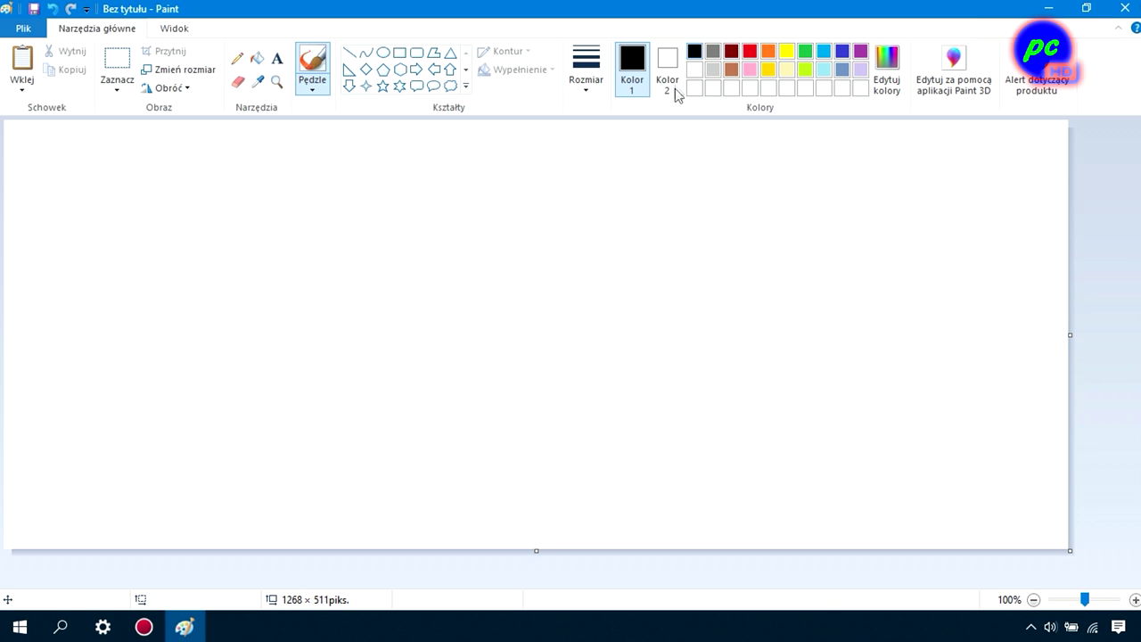
left_click(887, 69)
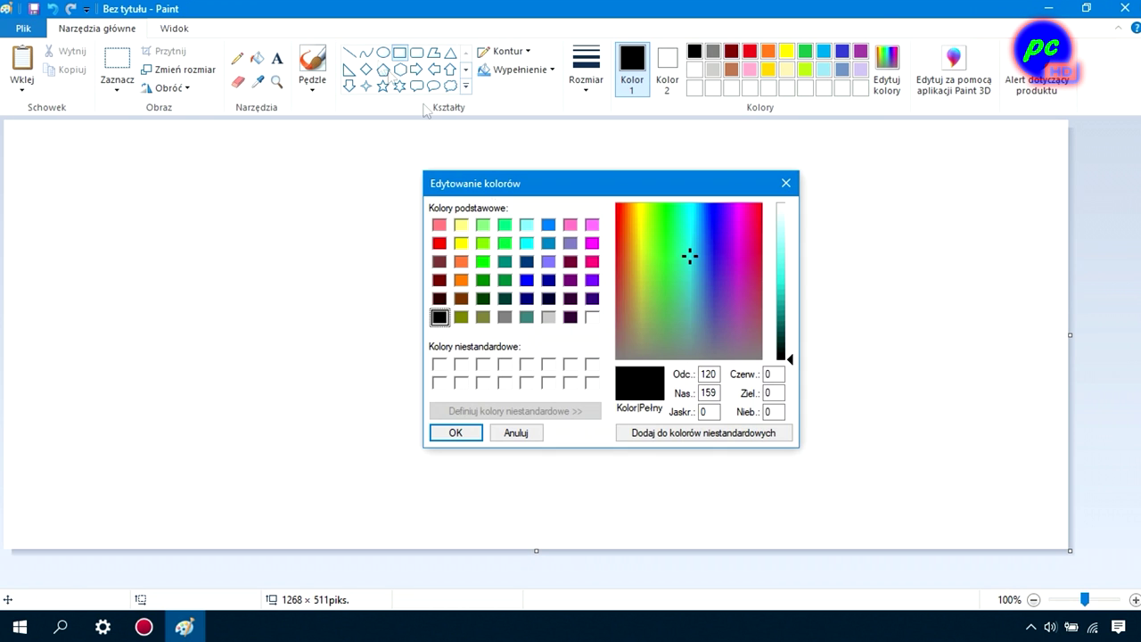
Step: Outline the basic colours palette in the pictured dialog with a thick green rectangle, about 238 × 156 px
left_click(583, 101)
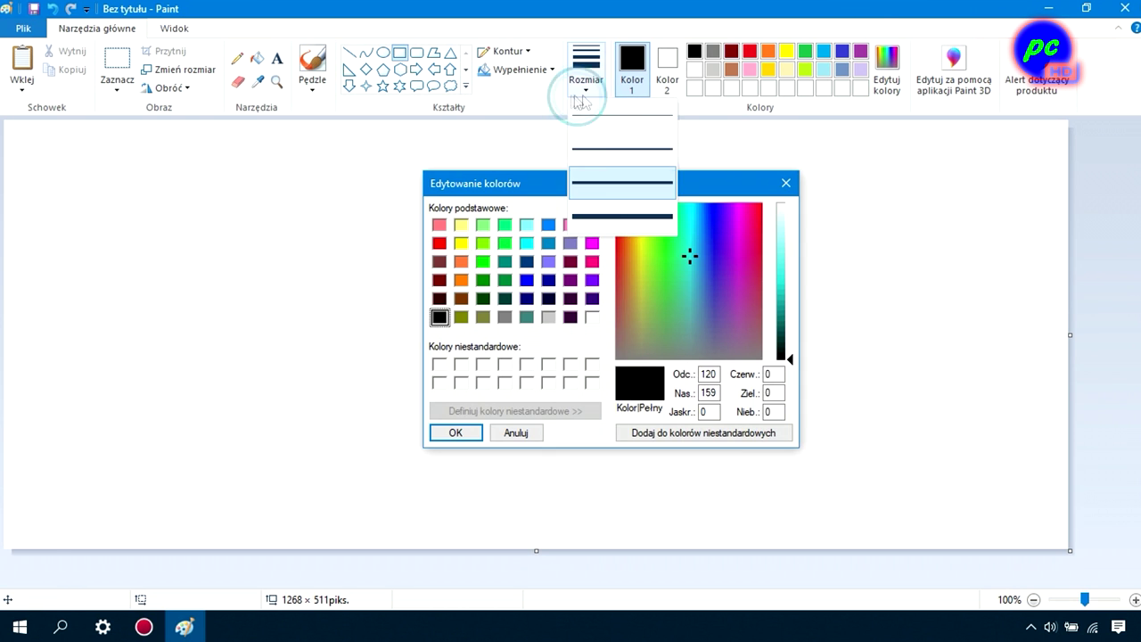
left_click(614, 204)
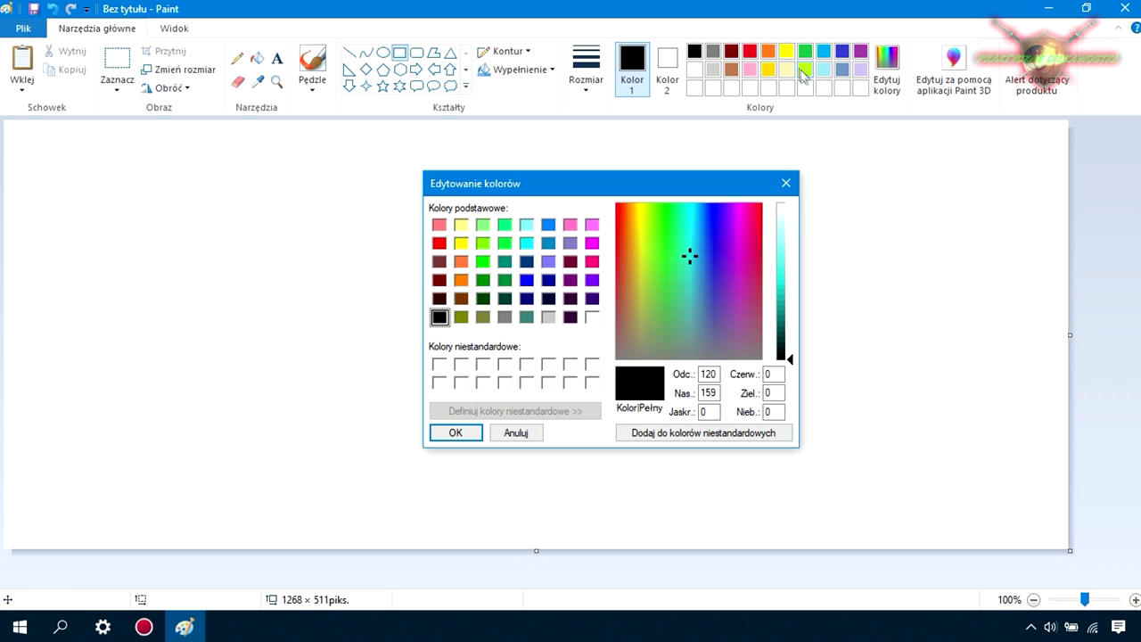
left_click(805, 58)
left_click_drag(410, 201, 614, 332)
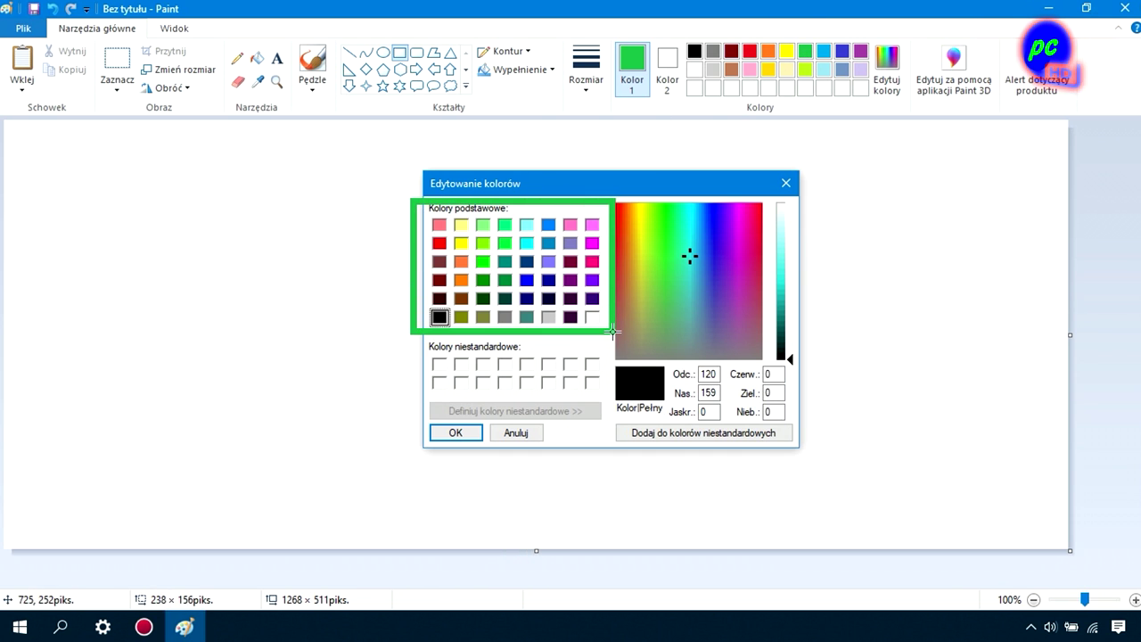
left_click_drag(612, 332, 614, 332)
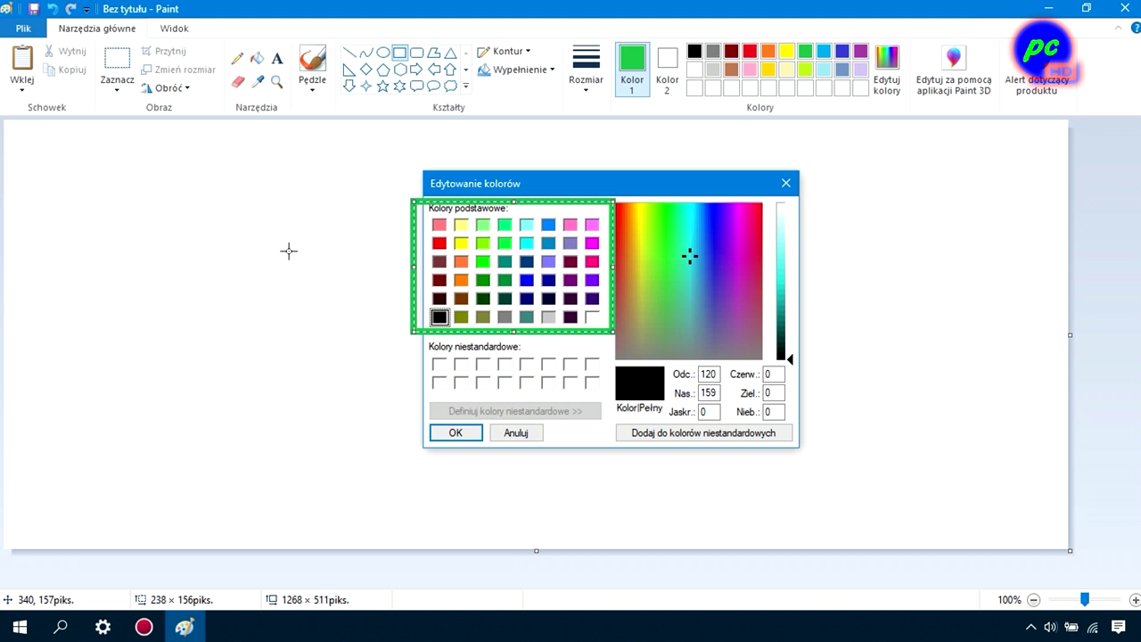
Step: Outline the colour spectrum with a green rectangle of about 221 × 199 px, and frame the numeric colour values too
left_click_drag(599, 197, 788, 358)
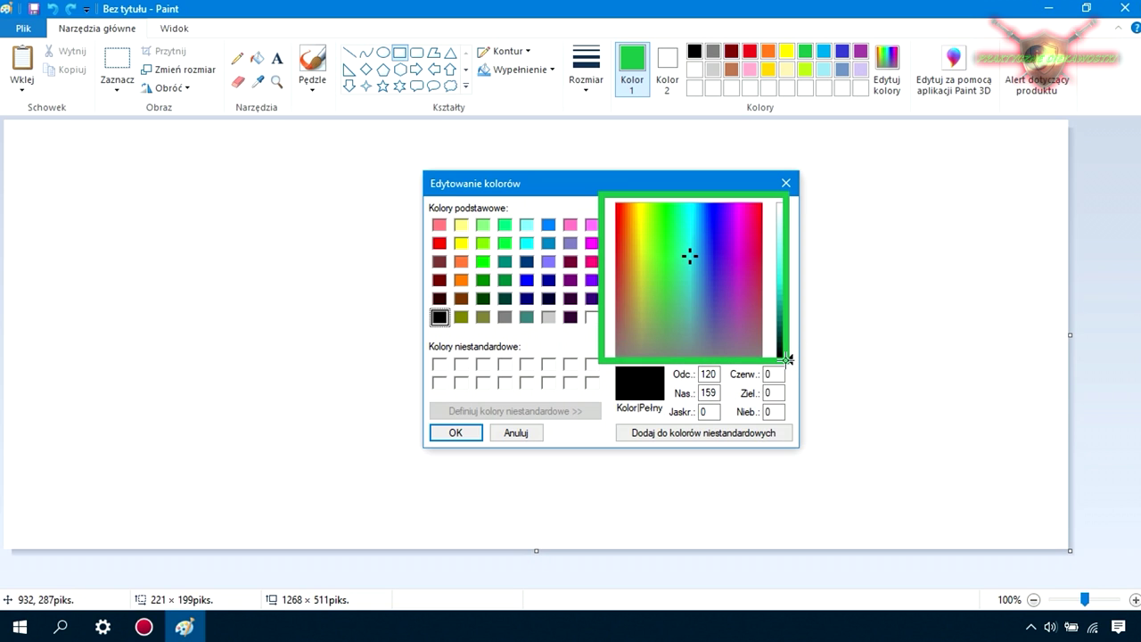
left_click_drag(789, 358, 788, 359)
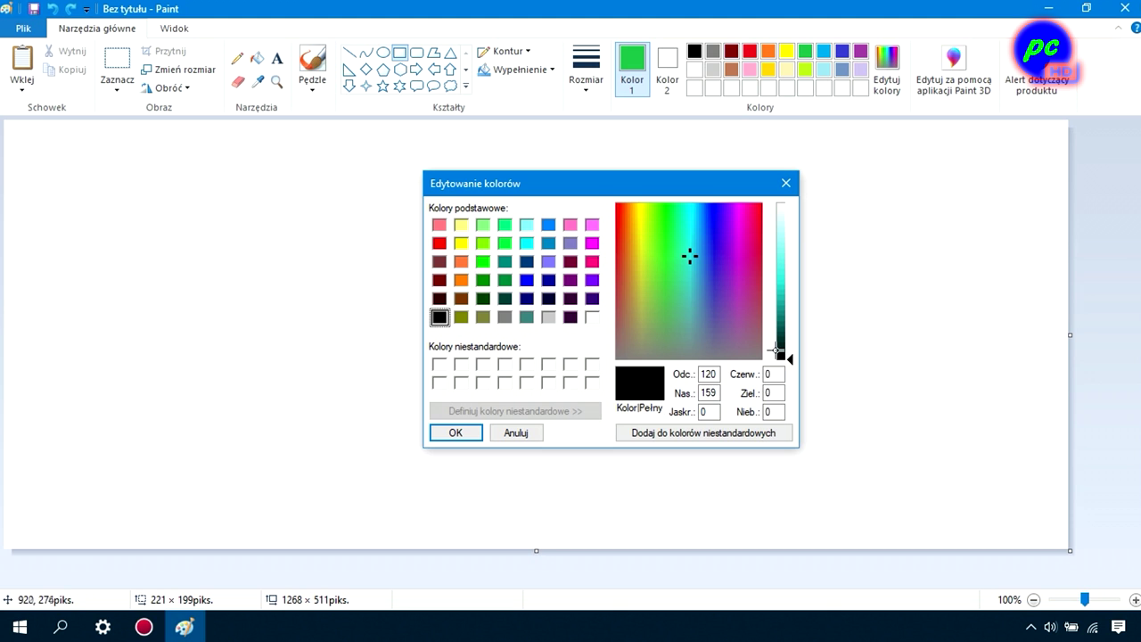
mouse_move(668, 354)
left_mouse_down()
mouse_move(673, 393)
mouse_move(724, 426)
mouse_move(795, 426)
mouse_move(772, 433)
mouse_move(726, 407)
mouse_move(738, 426)
mouse_move(803, 428)
mouse_move(738, 400)
mouse_move(742, 411)
left_mouse_up()
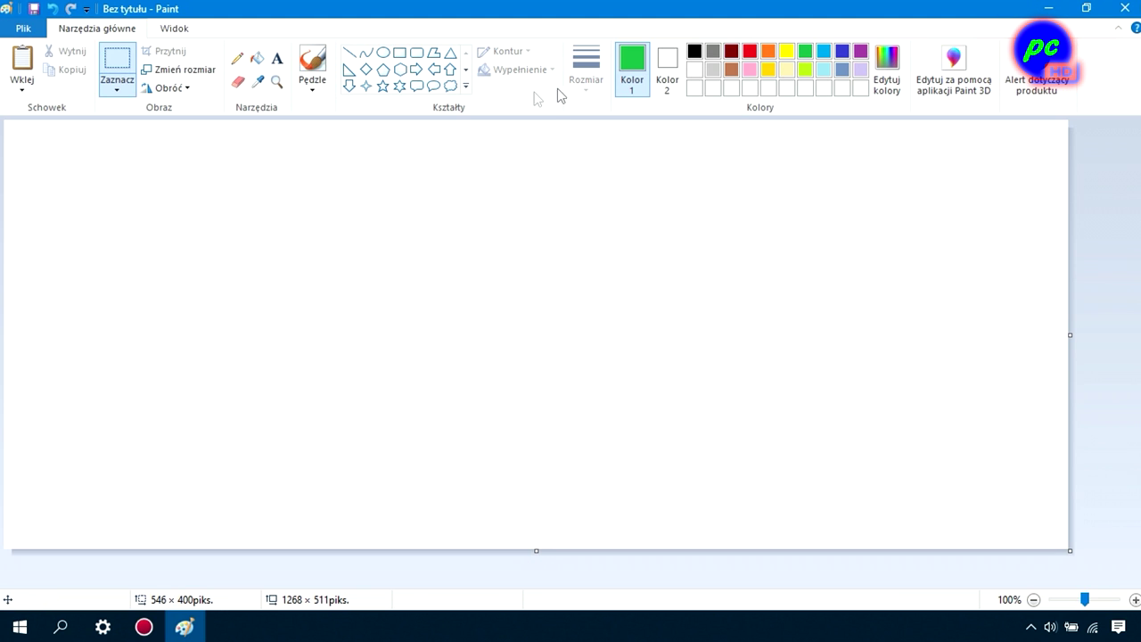
Step: Resize the canvas to 2 × 2 pixels without keeping the aspect ratio
left_click(212, 71)
left_click(207, 131)
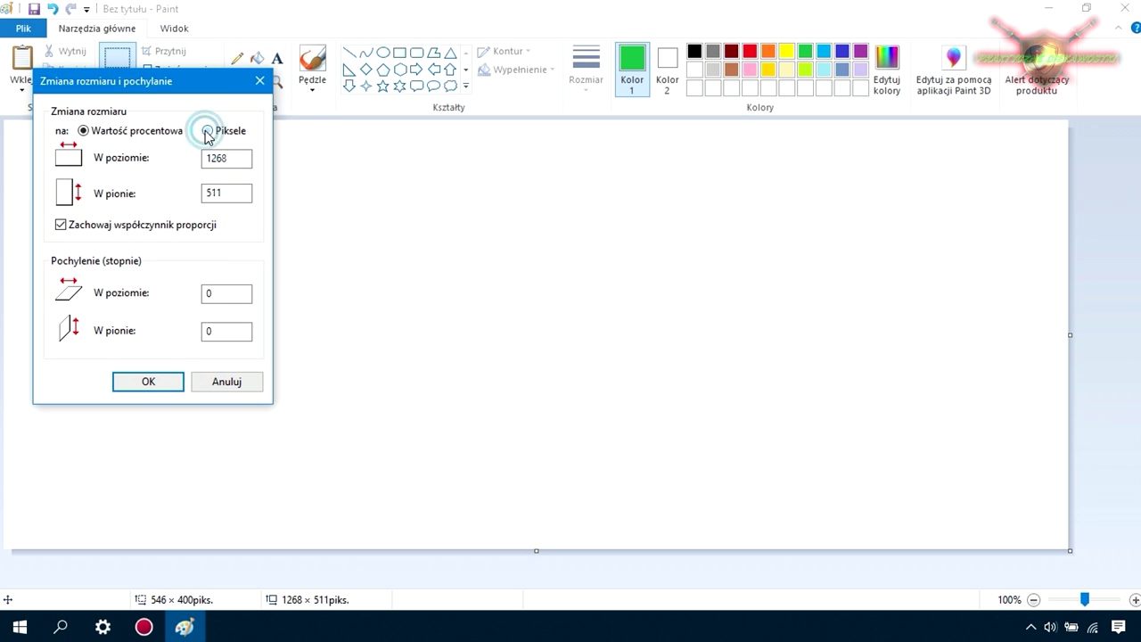
left_click(59, 226)
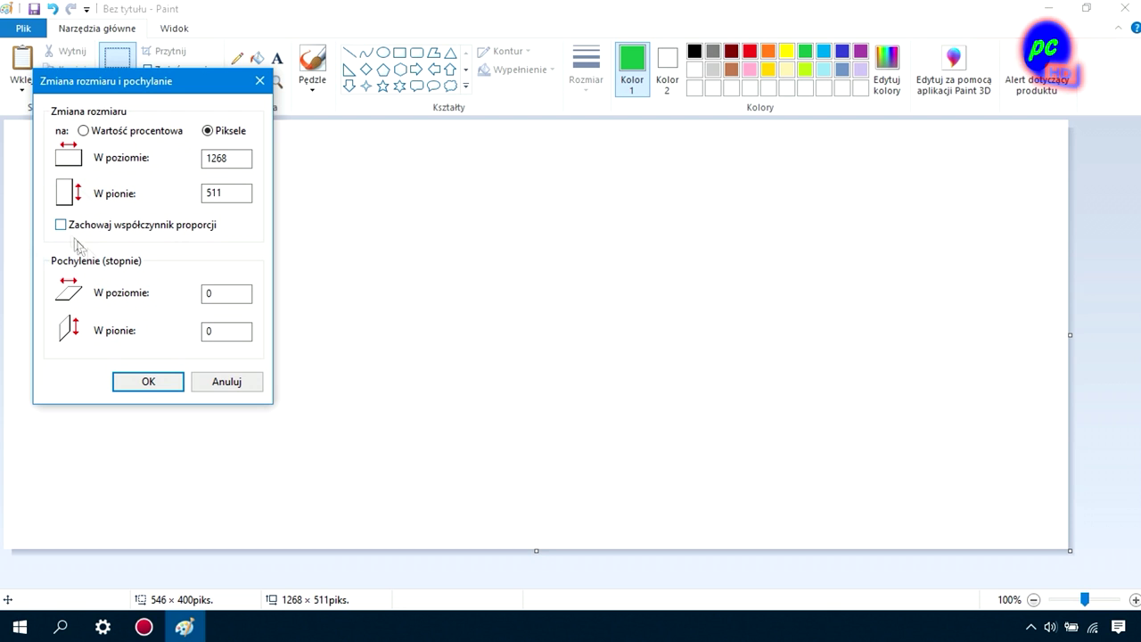
left_click(234, 156)
left_click_drag(241, 161, 184, 191)
type("2")
left_click(233, 192)
type("2")
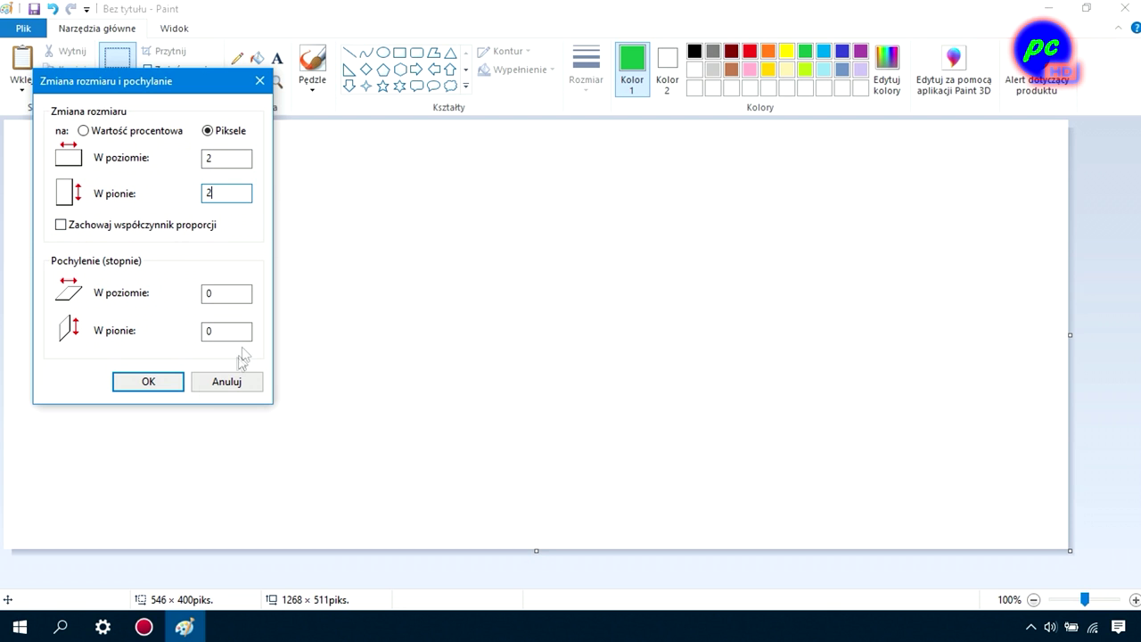
left_click(165, 383)
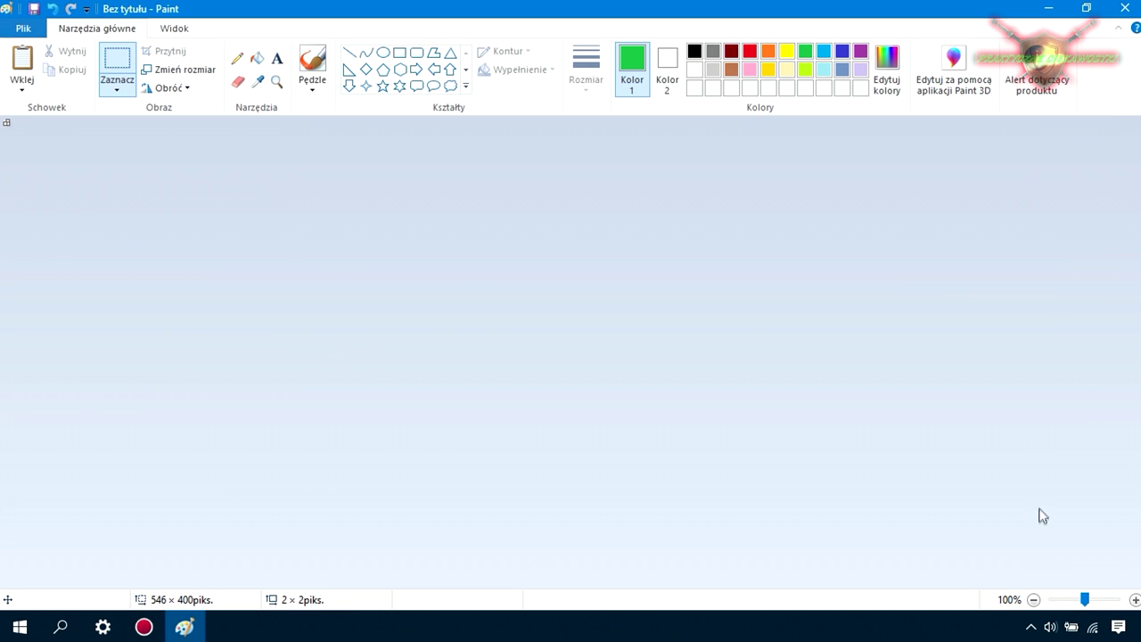
Step: Choose the Pencil tool with the thinnest line width for pixel-level drawing
left_click(1089, 600)
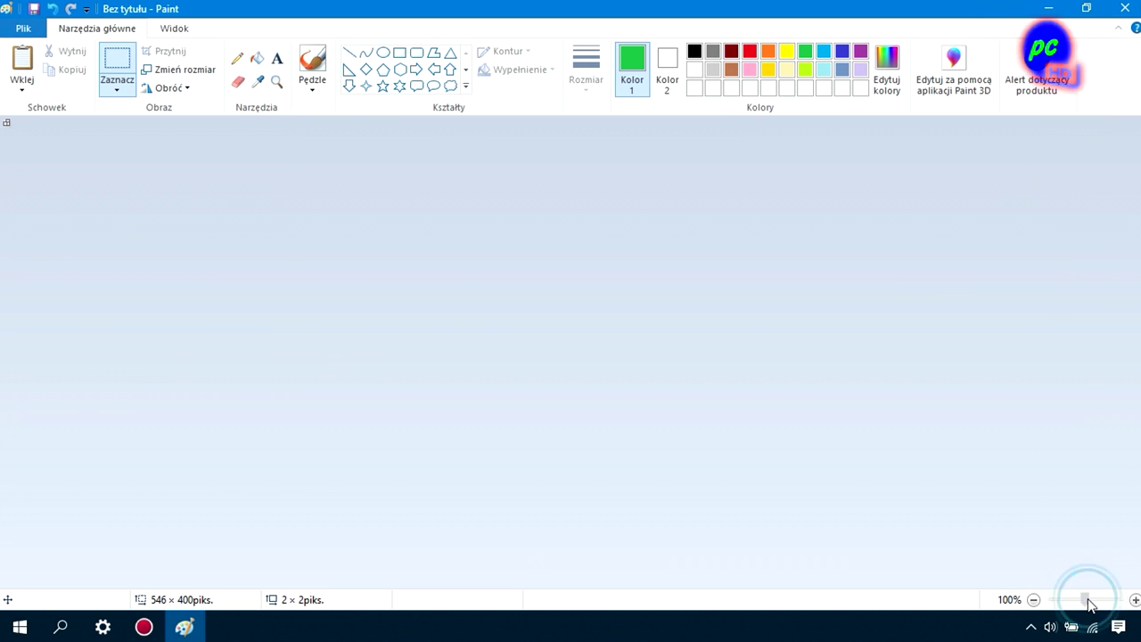
left_click_drag(1094, 599, 1132, 603)
left_click(237, 58)
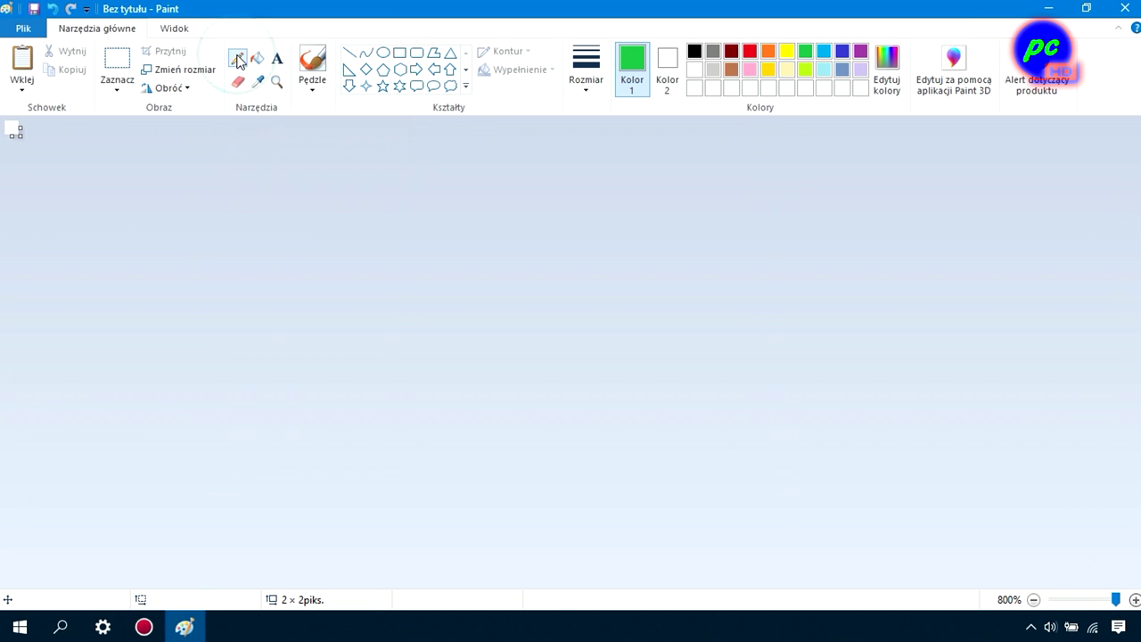
left_click(586, 84)
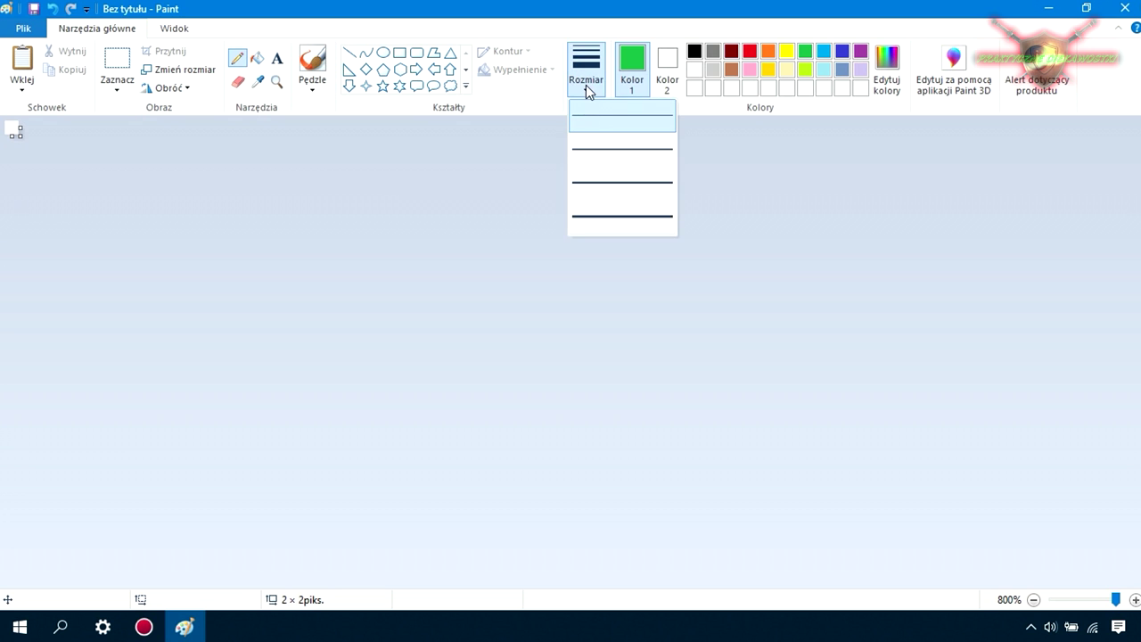
left_click(609, 118)
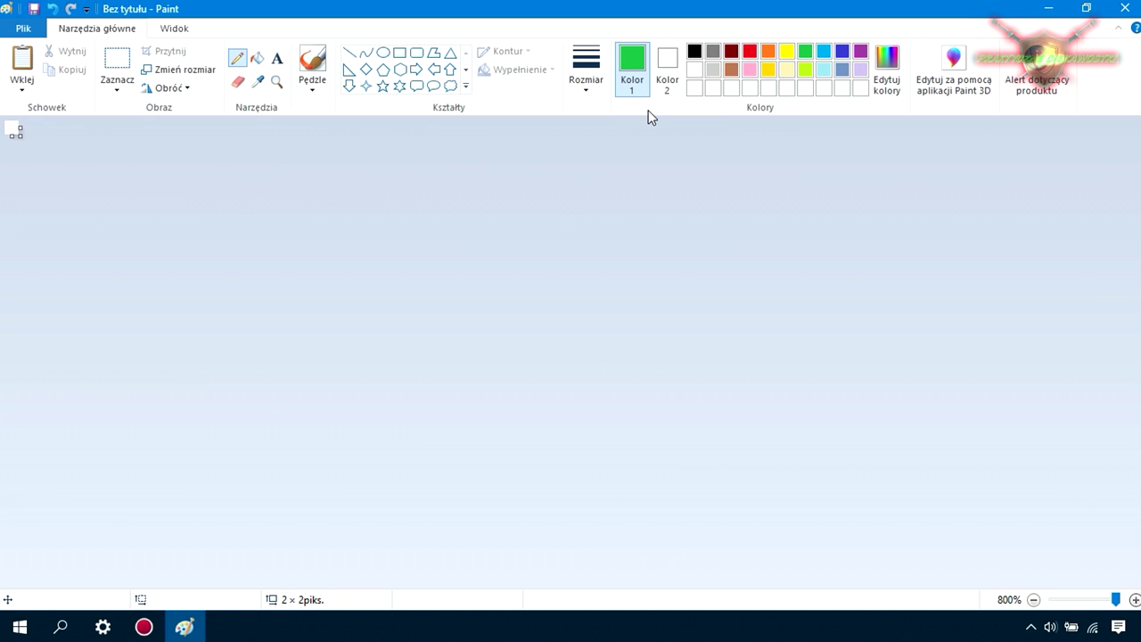
Step: Set Colour 1 to hue 180, saturation 240 and luminance 120, and paint the upper-left pixel of the canvas
left_click(887, 85)
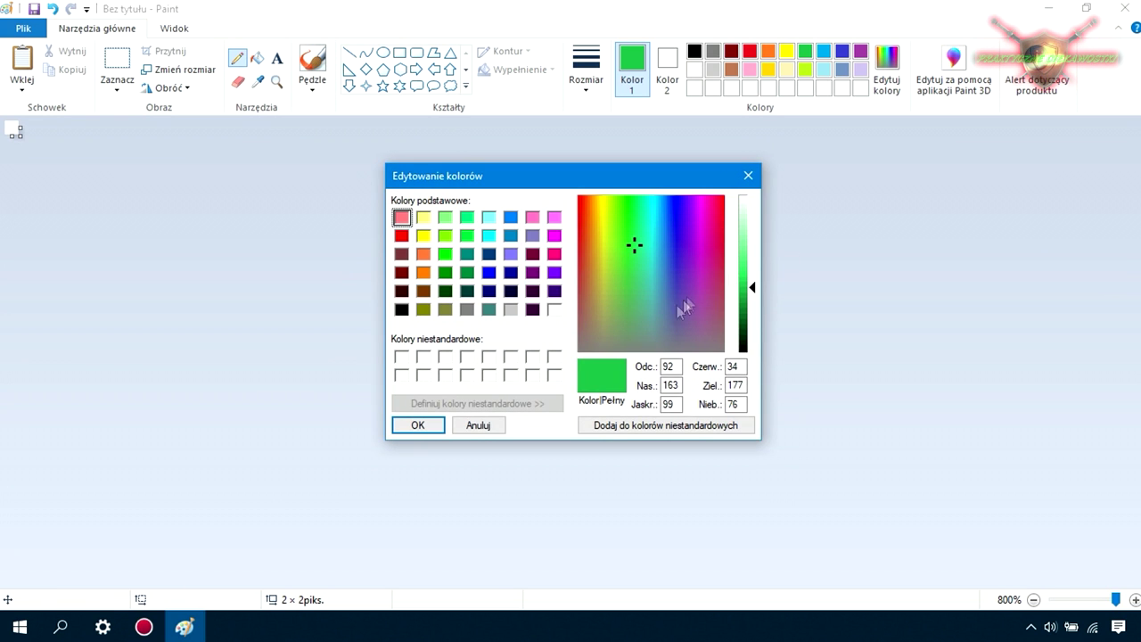
double_click(671, 366)
type("180")
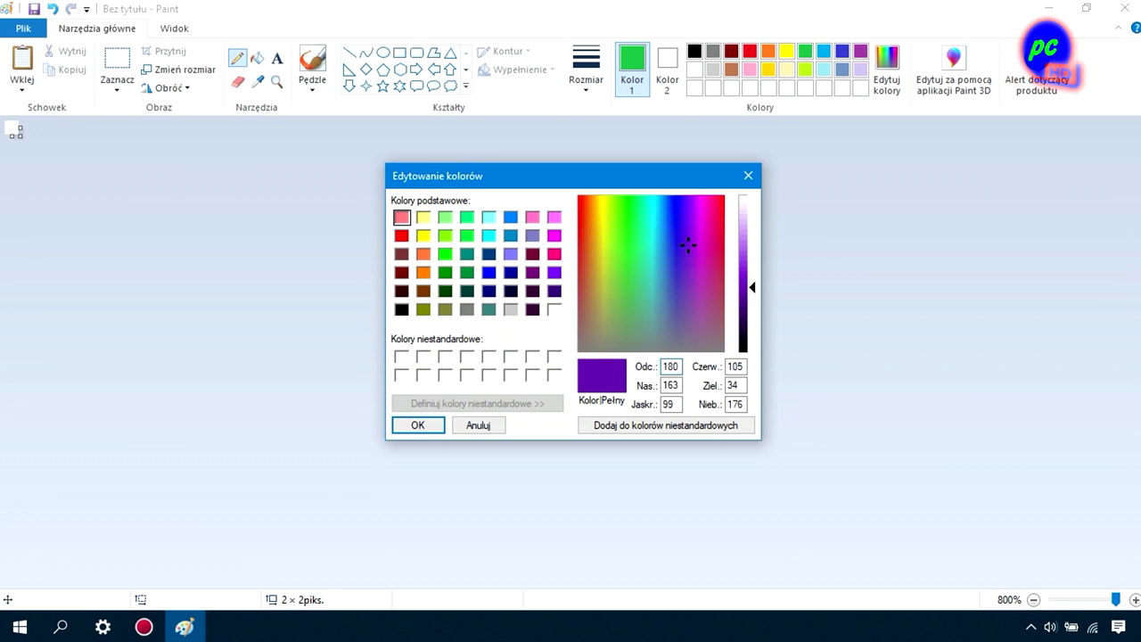
double_click(665, 386)
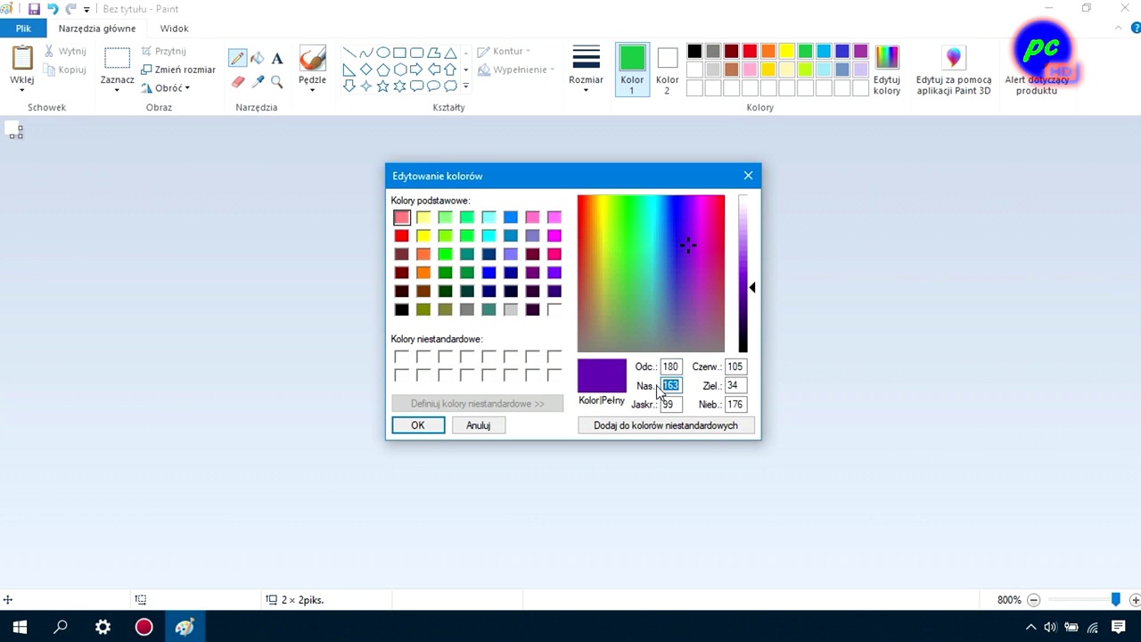
type("240")
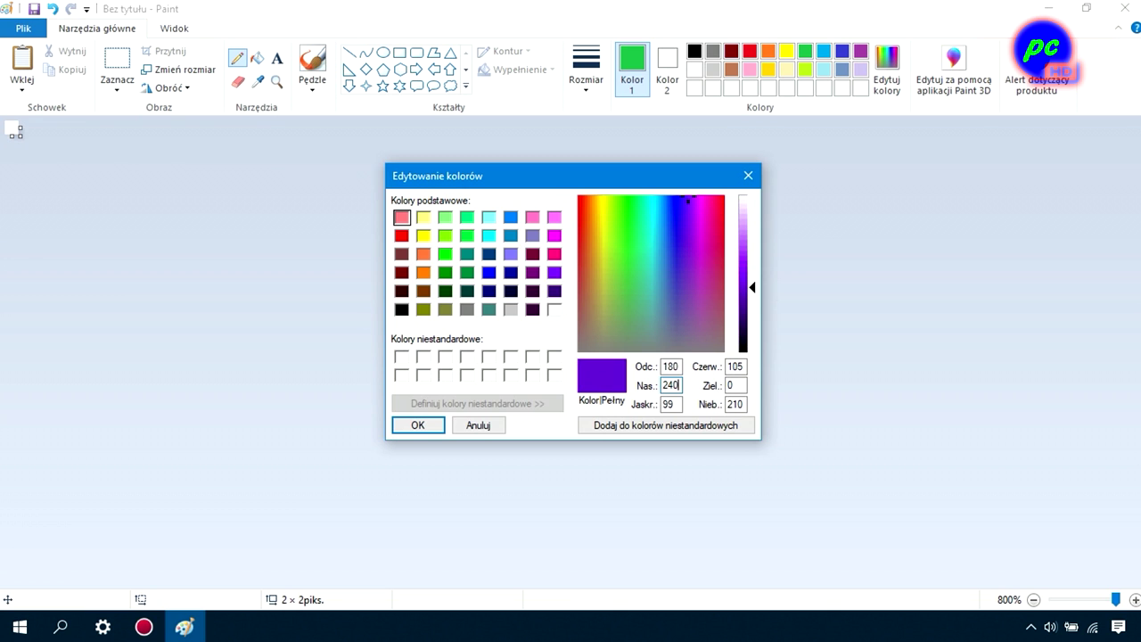
double_click(669, 404)
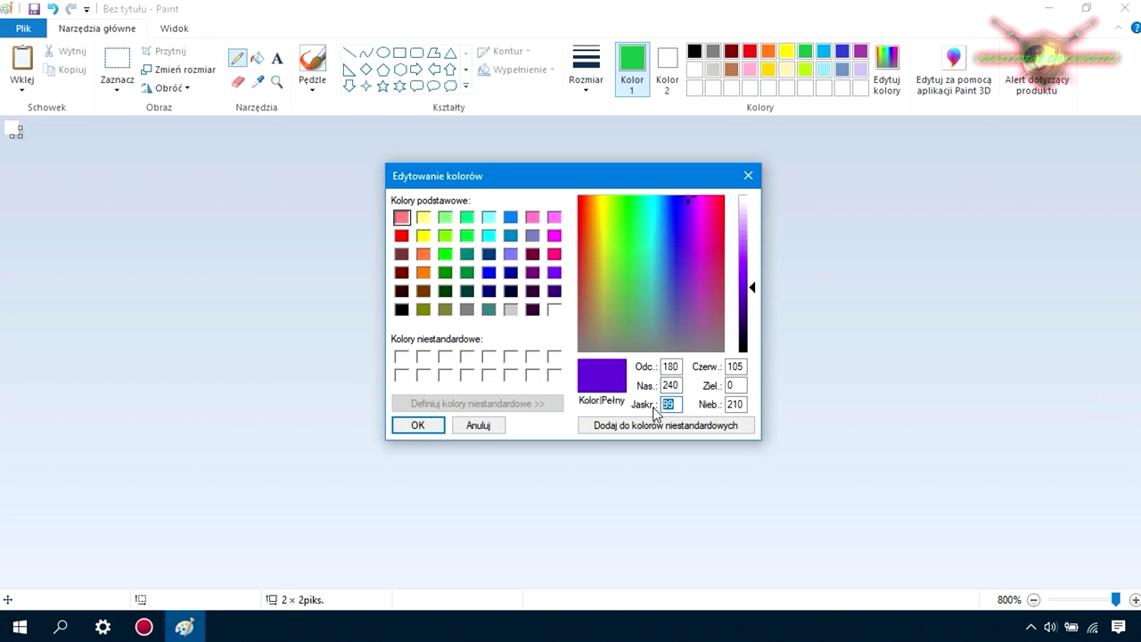
type("120")
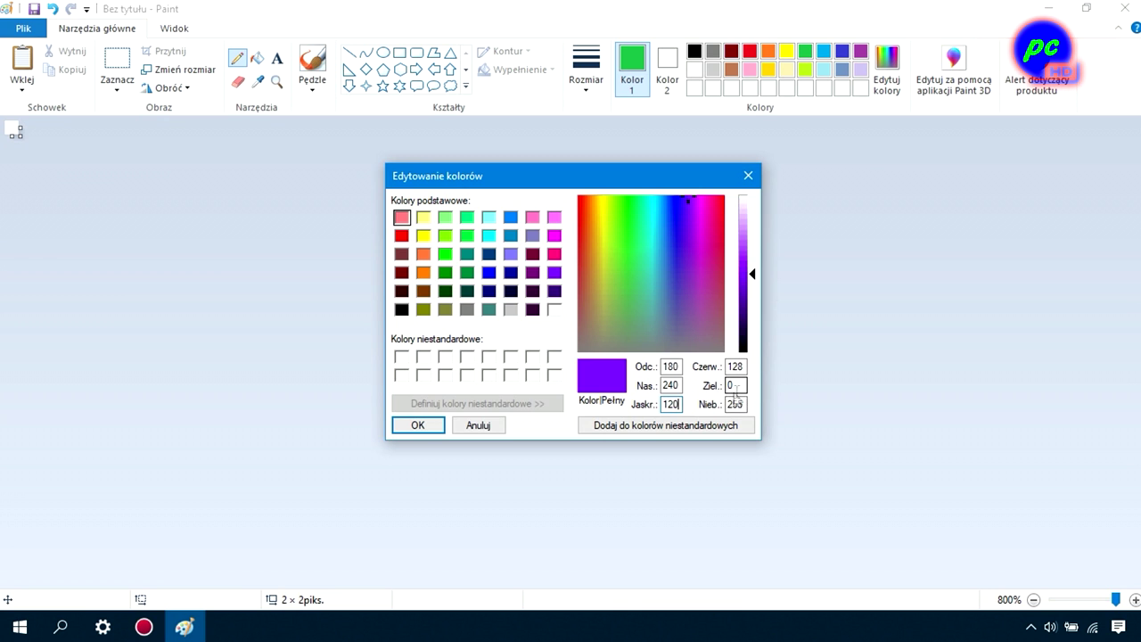
left_click(431, 425)
left_click(8, 124)
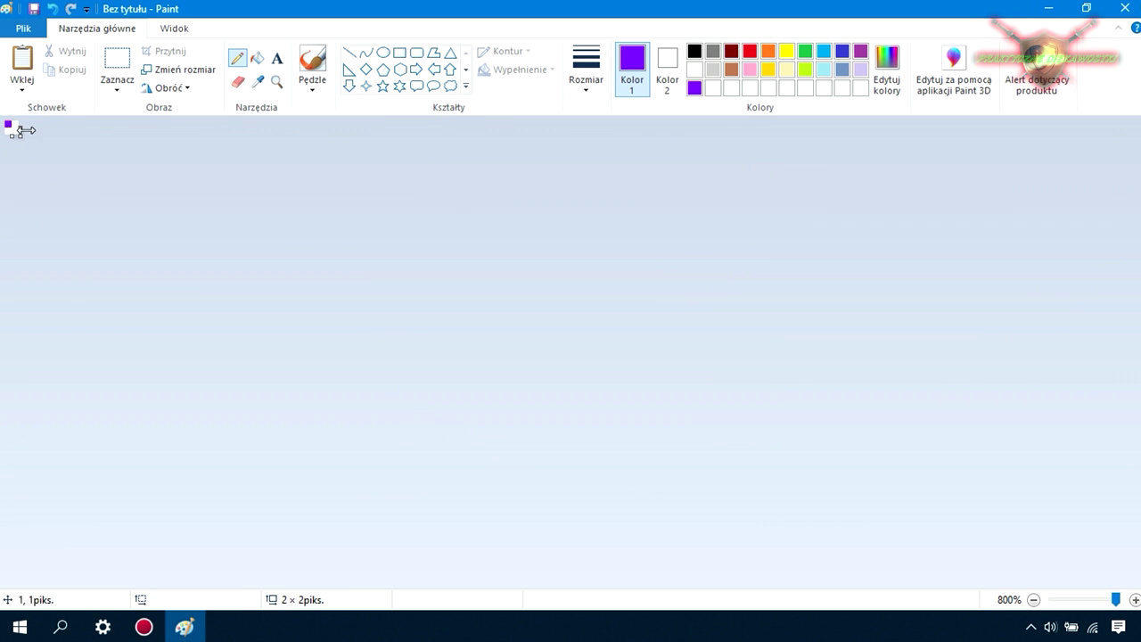
Step: Define a red drawing colour with hue 238, saturation 205 and luminance 125
left_click(888, 67)
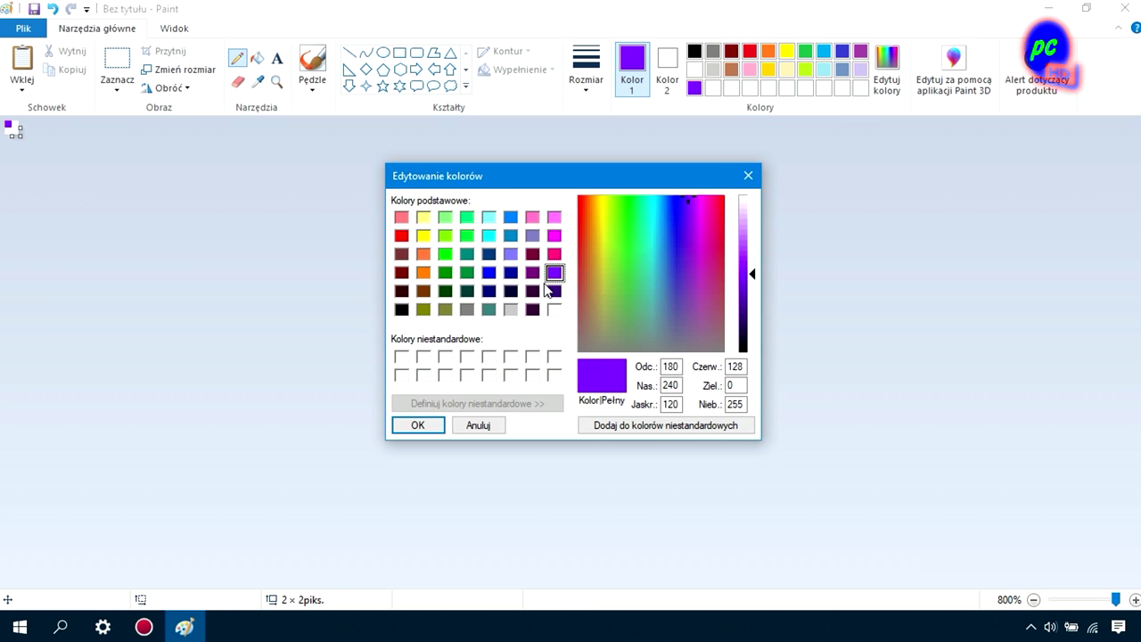
left_click(671, 366)
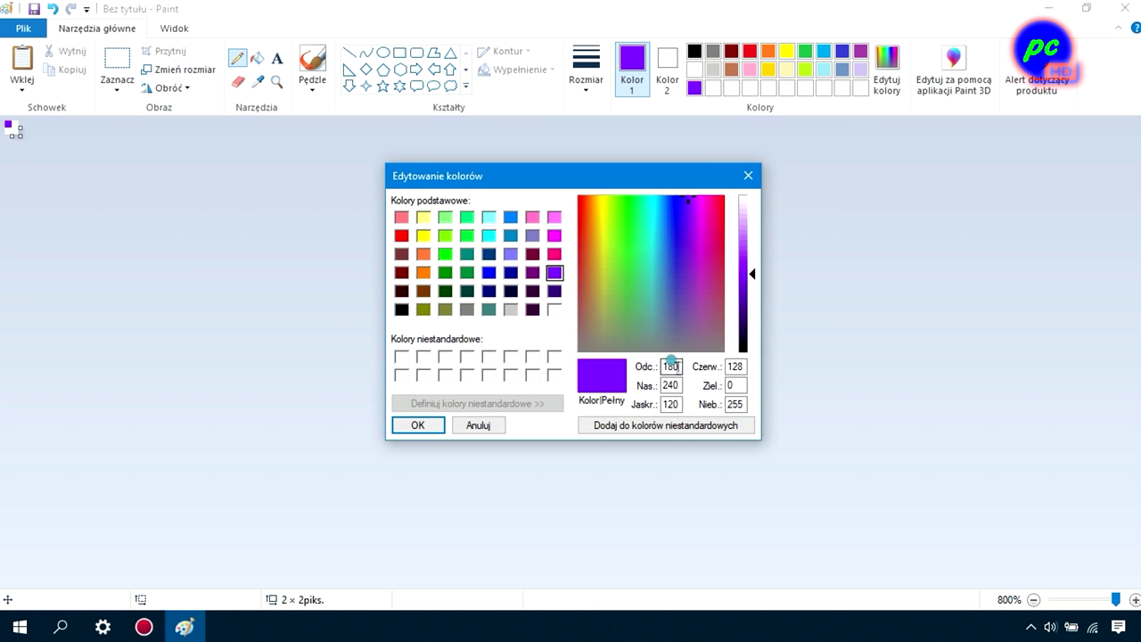
type("238")
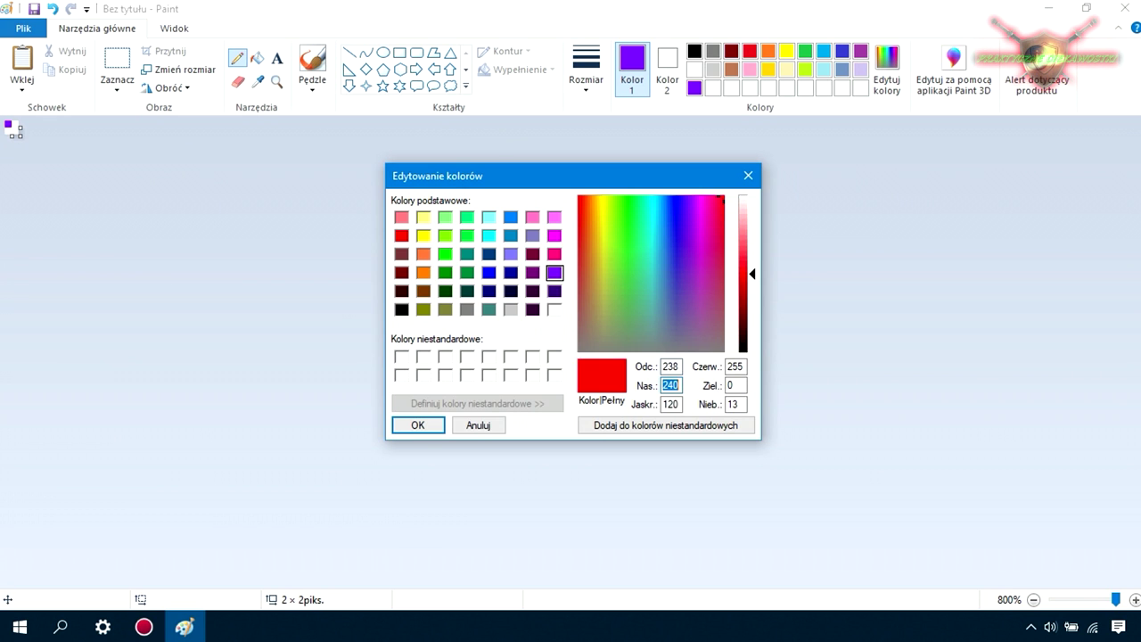
type("205")
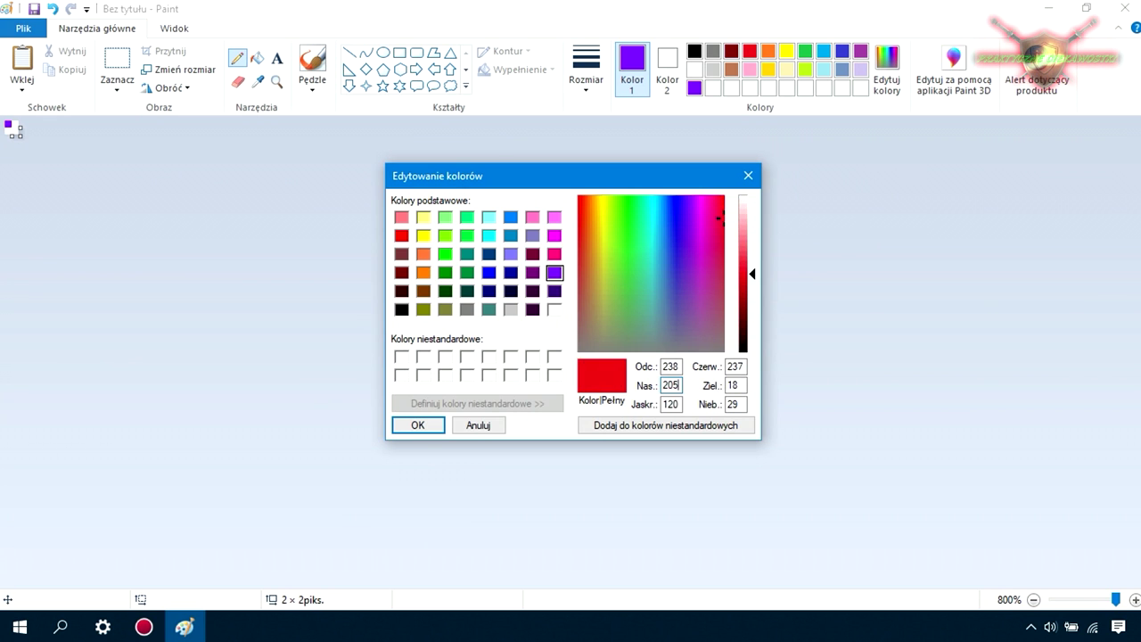
key("Tab")
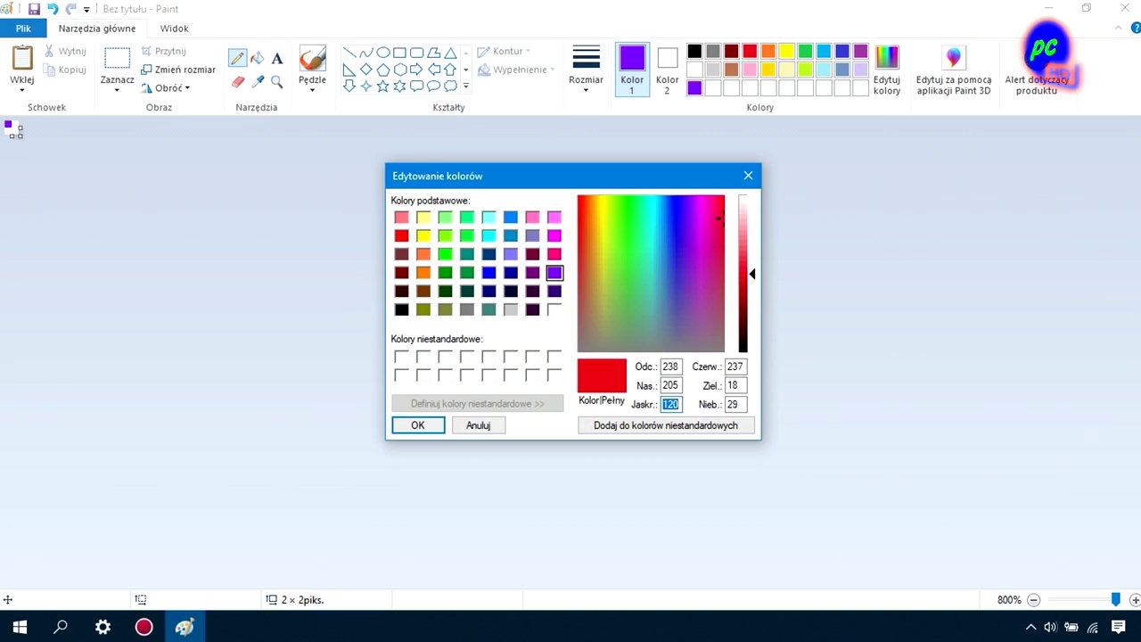
type("125")
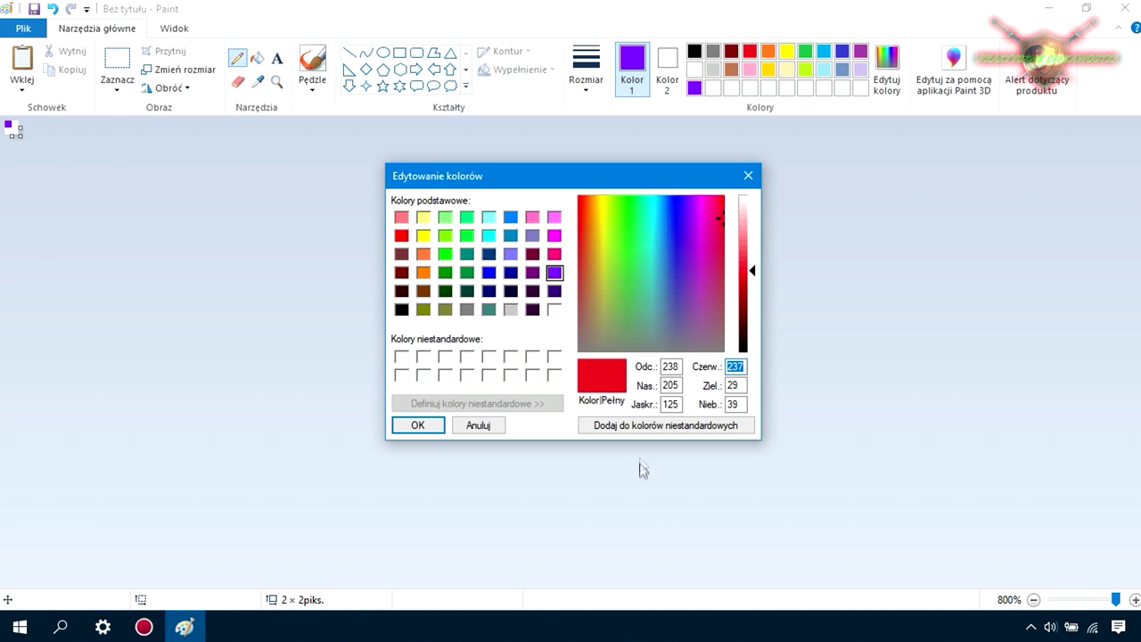
Step: Set the red colour's blue component to 36, apply it and paint the upper-right pixel of the canvas
left_click(739, 403)
key("BackSpace")
type("6")
key("BackSpace")
type("6")
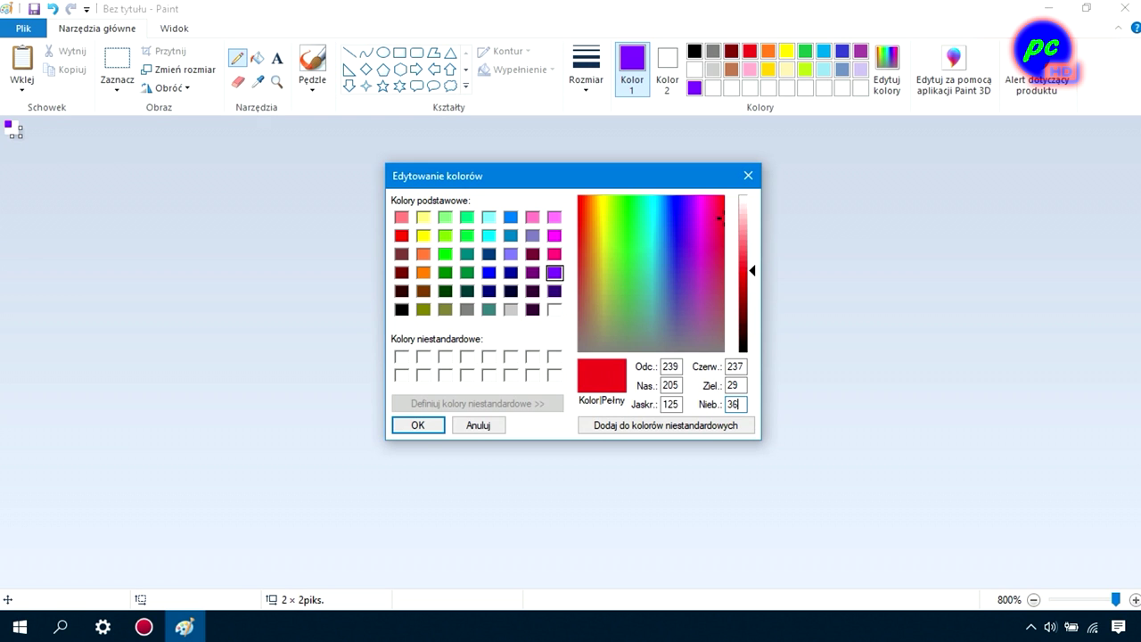
key("Return")
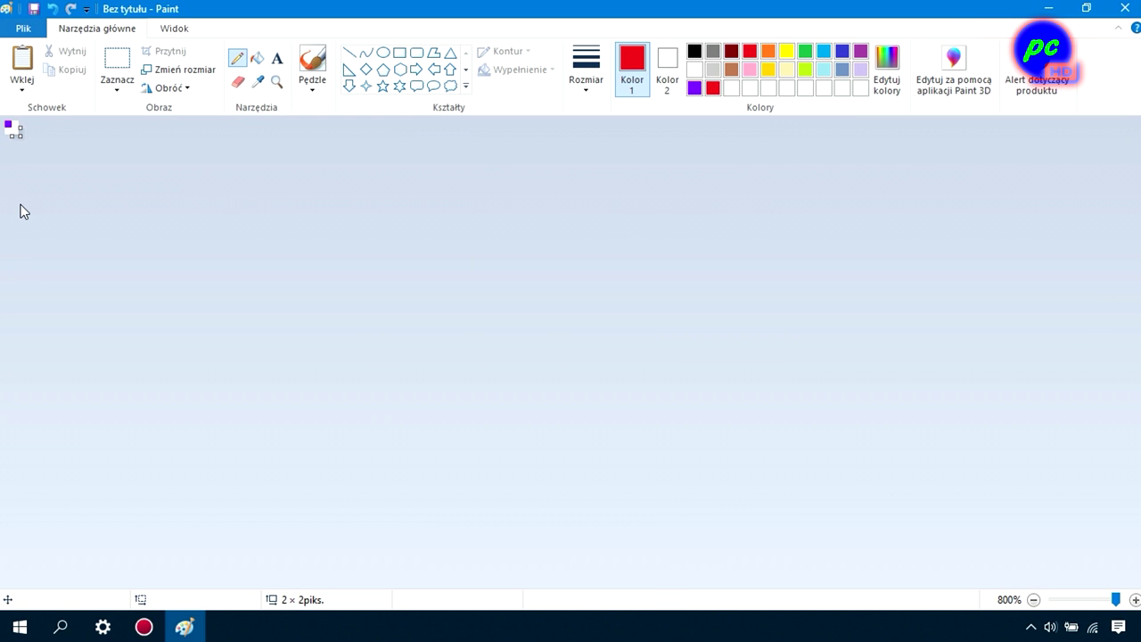
left_click(15, 124)
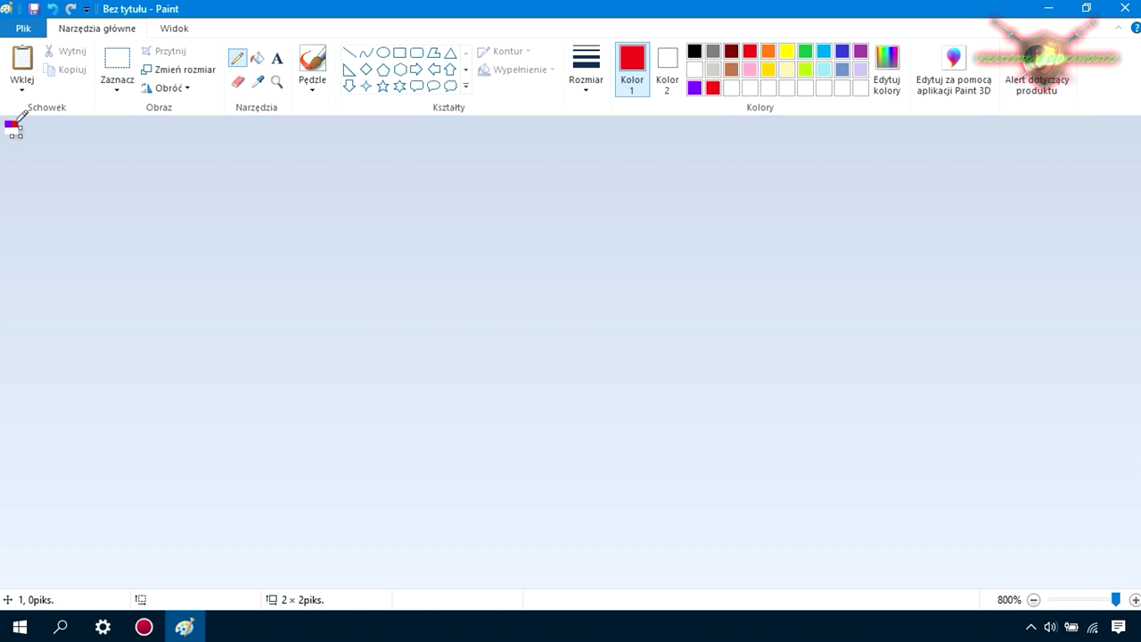
Step: Define a green drawing colour with hue 80, saturation 240 and luminance 120, and paint the lower-left pixel of the canvas
left_click(896, 93)
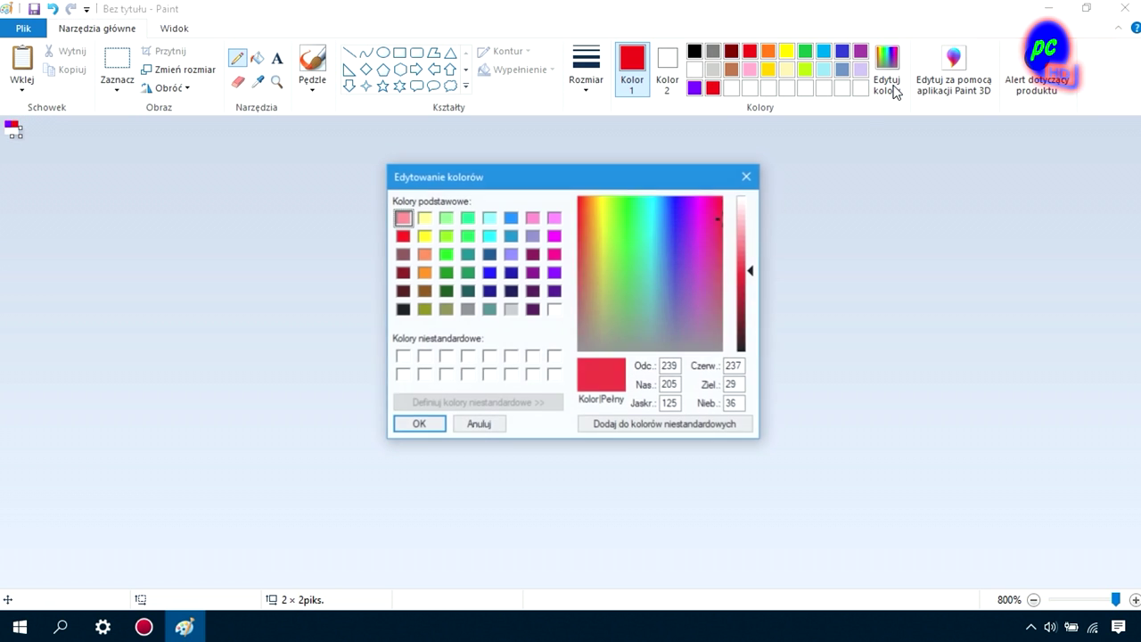
double_click(675, 367)
type("80")
key("Tab")
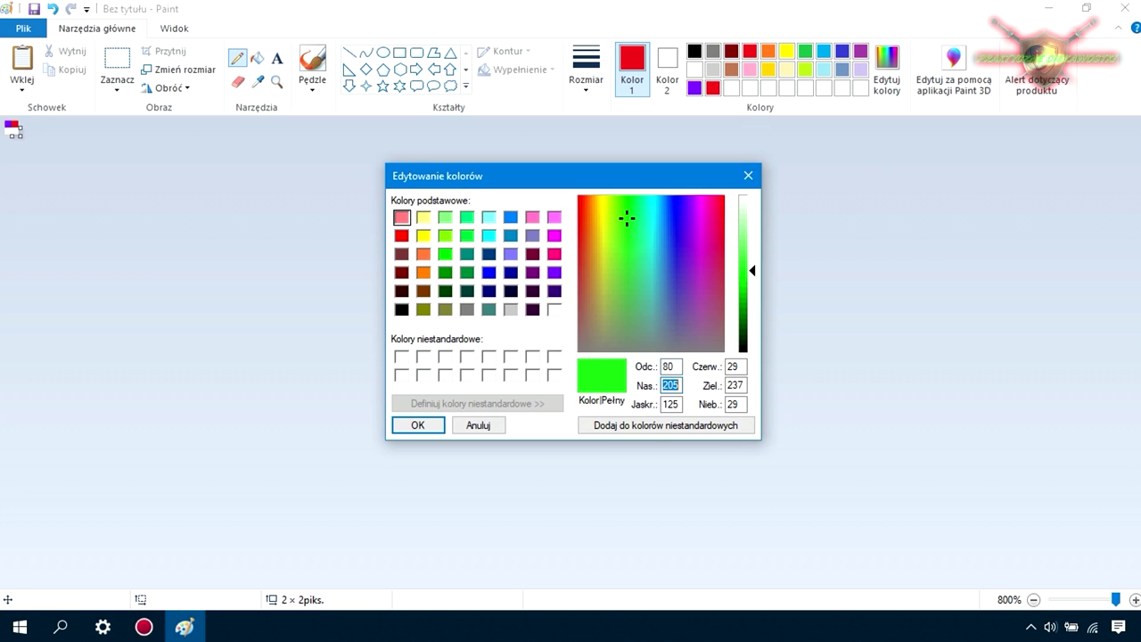
type("240")
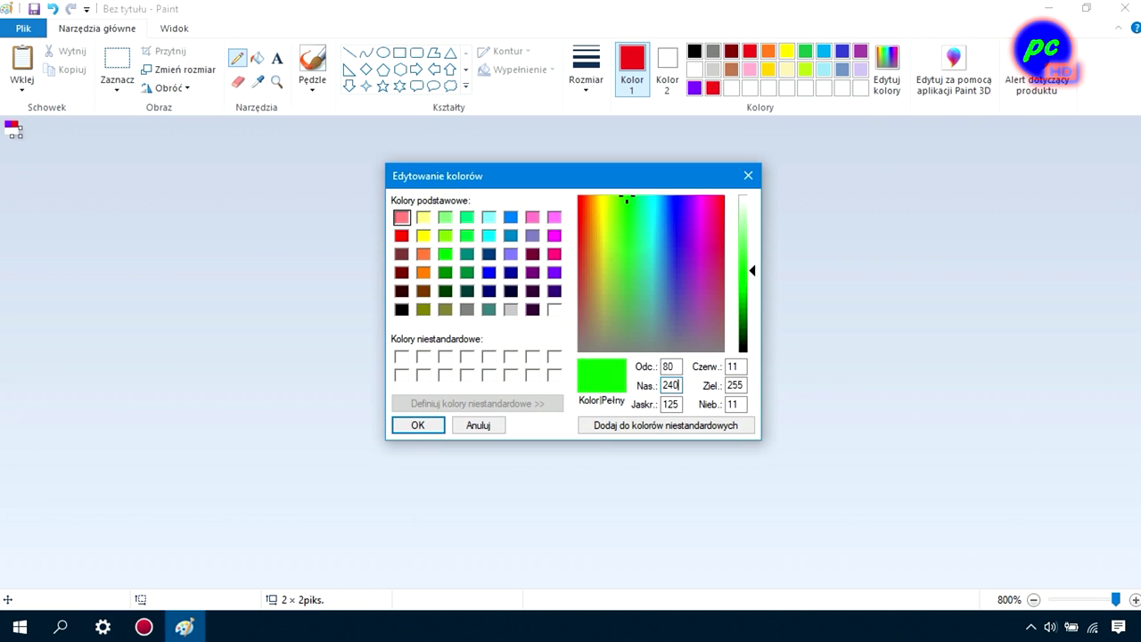
key("Tab")
type("120")
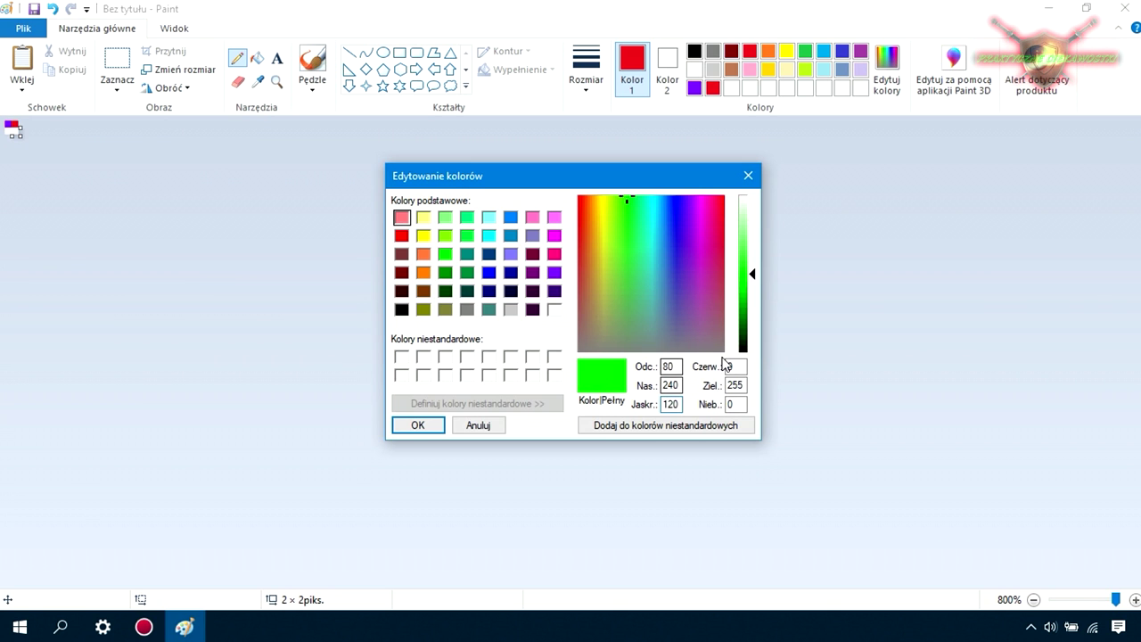
left_click(429, 426)
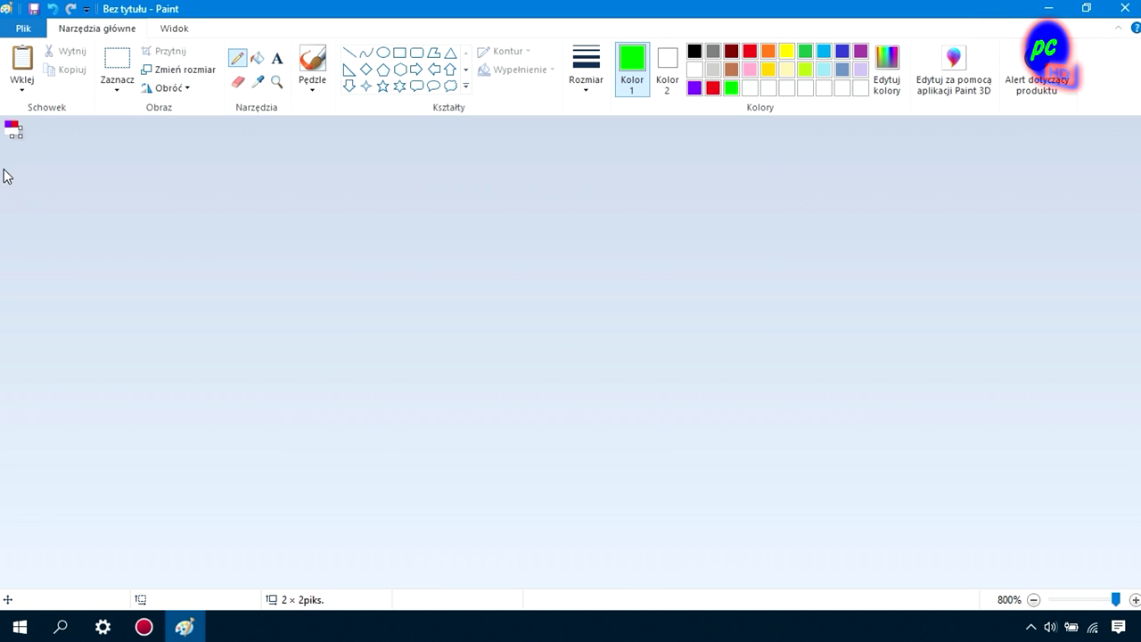
left_click(10, 131)
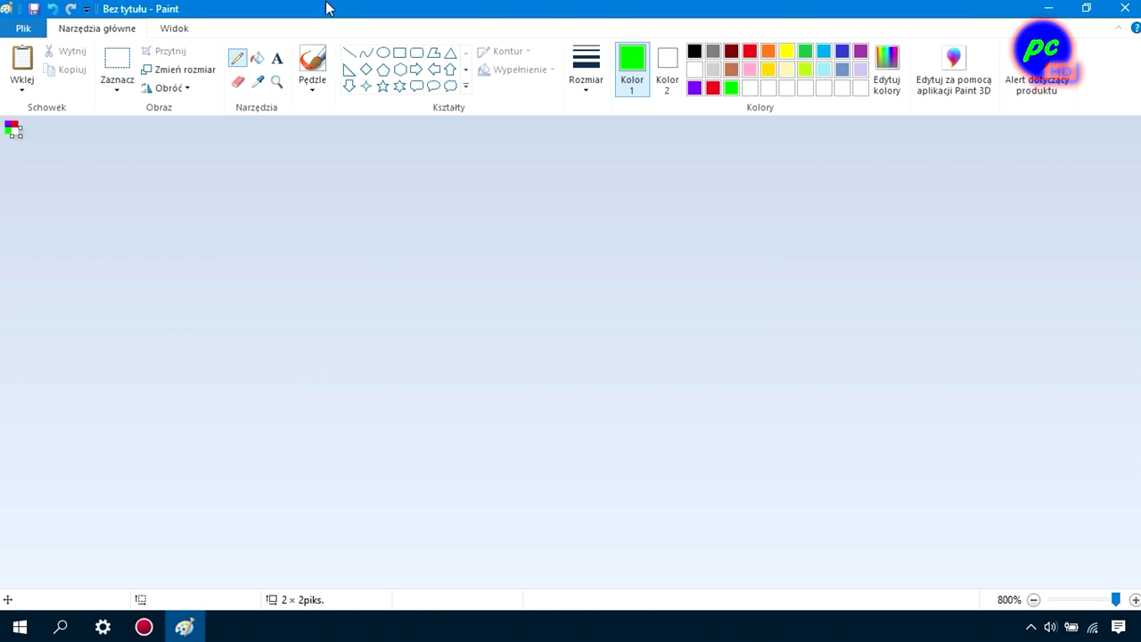
Step: Define a yellow drawing colour with hue 40, saturation 240 and luminance 120, and paint the lower-right pixel of the canvas
left_click(886, 89)
left_click(671, 366)
double_click(669, 366)
type("40")
key("Tab")
type("240")
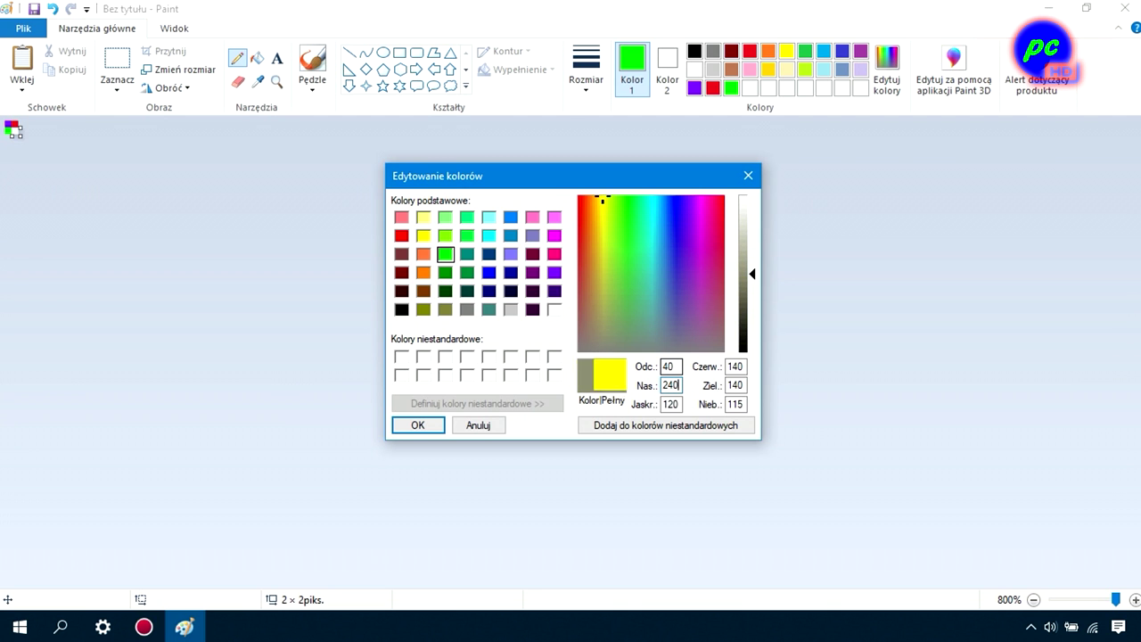
type("120")
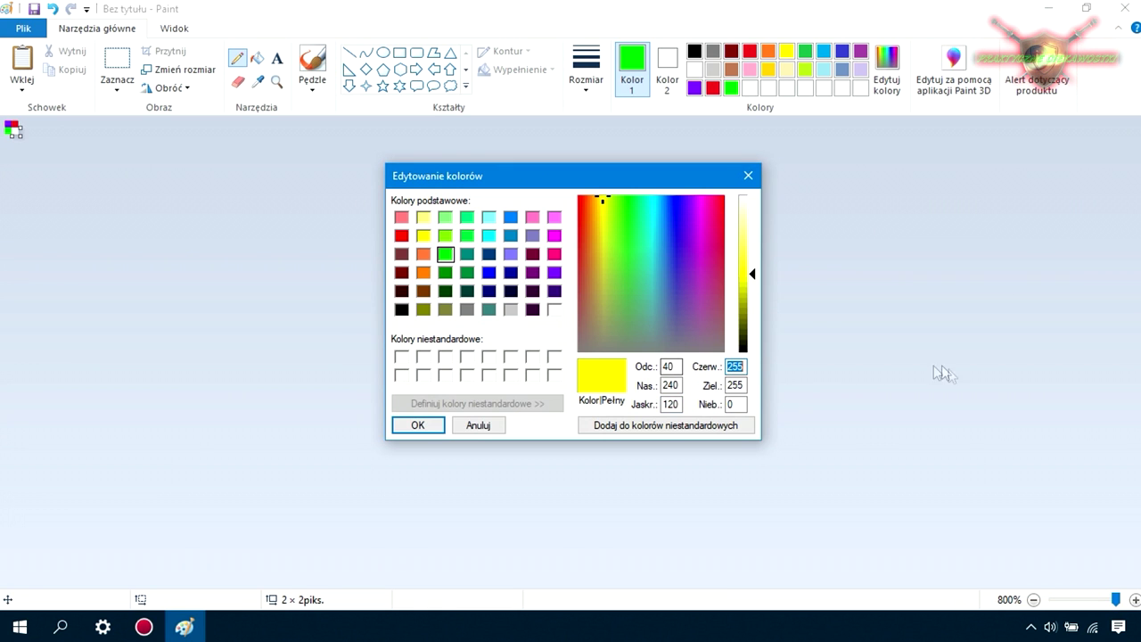
left_click(418, 425)
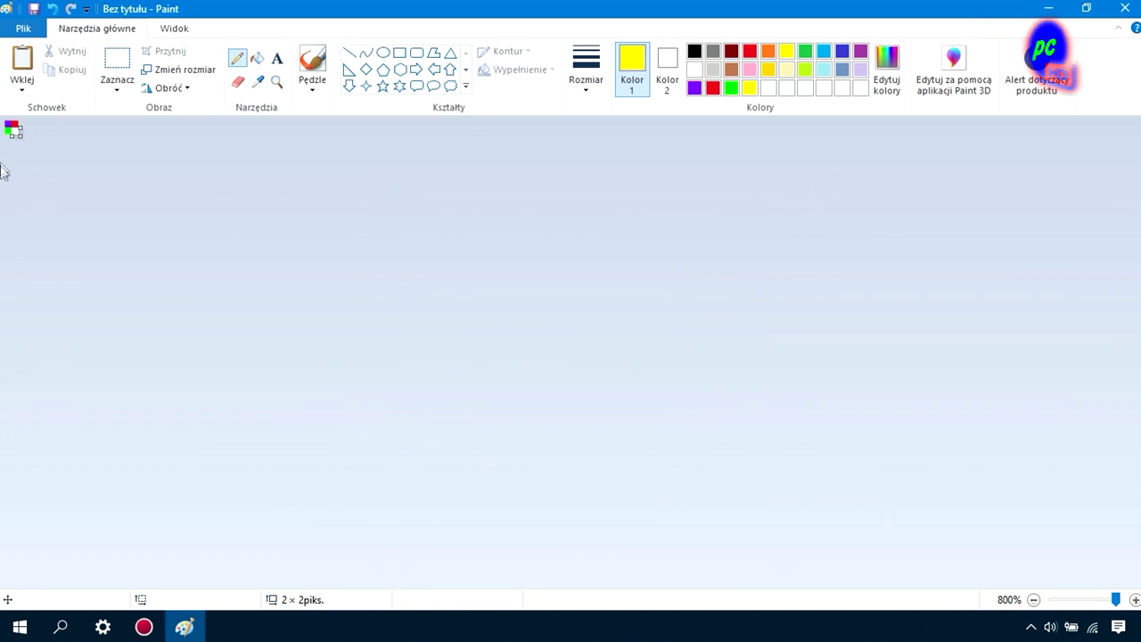
left_click(15, 132)
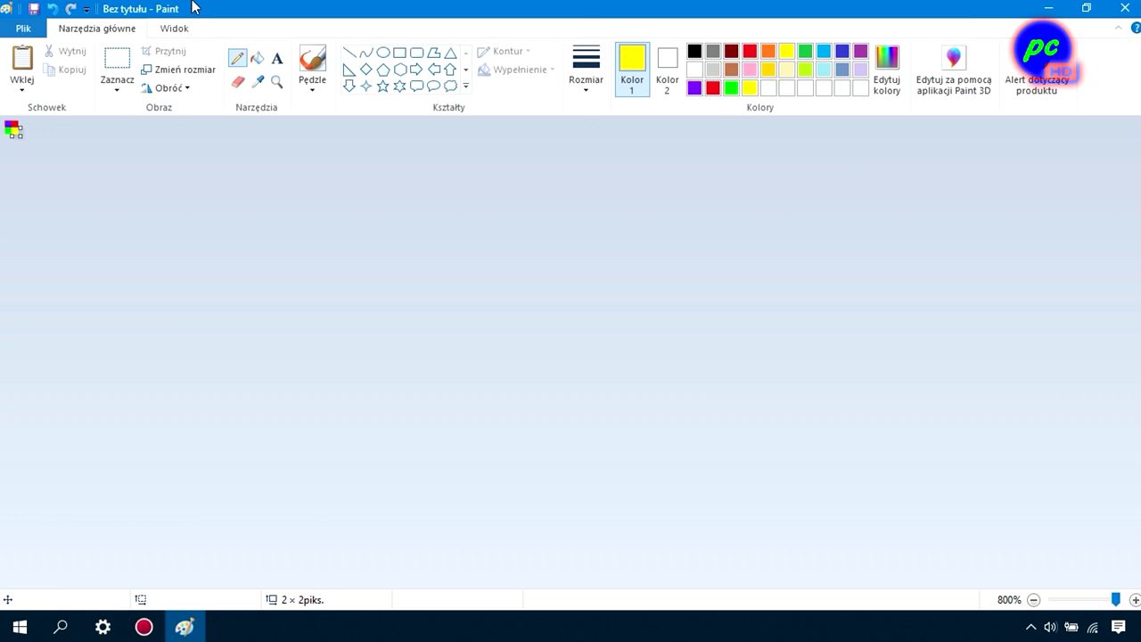
Step: Save the image to the desktop as a PNG named tapeta, and move its icon to an empty area of the desktop
left_click(23, 27)
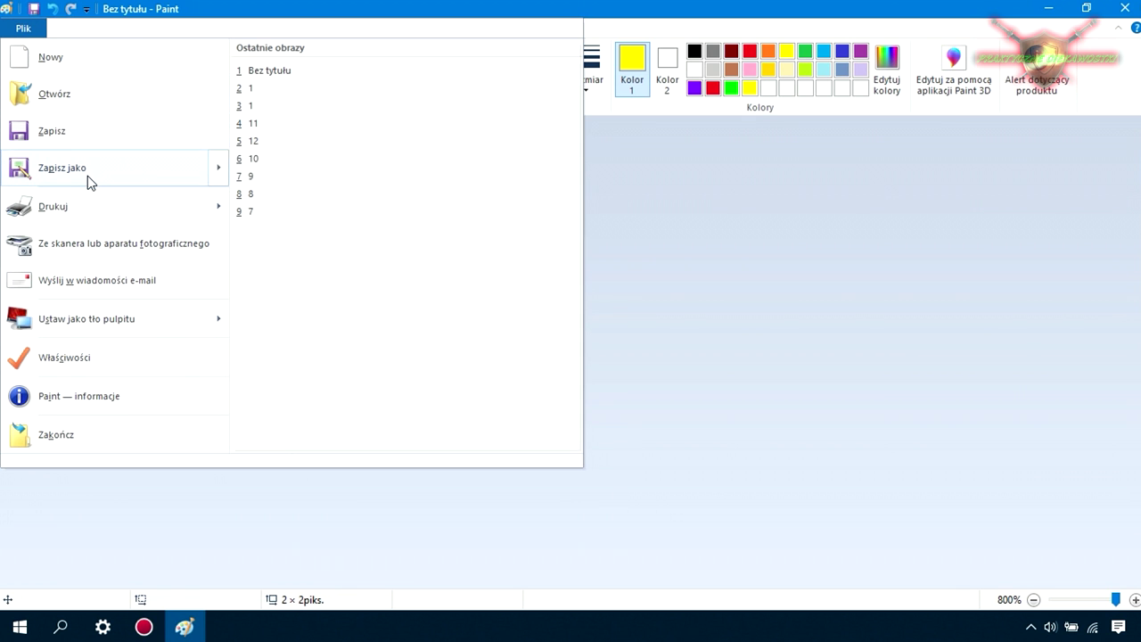
mouse_move(88, 175)
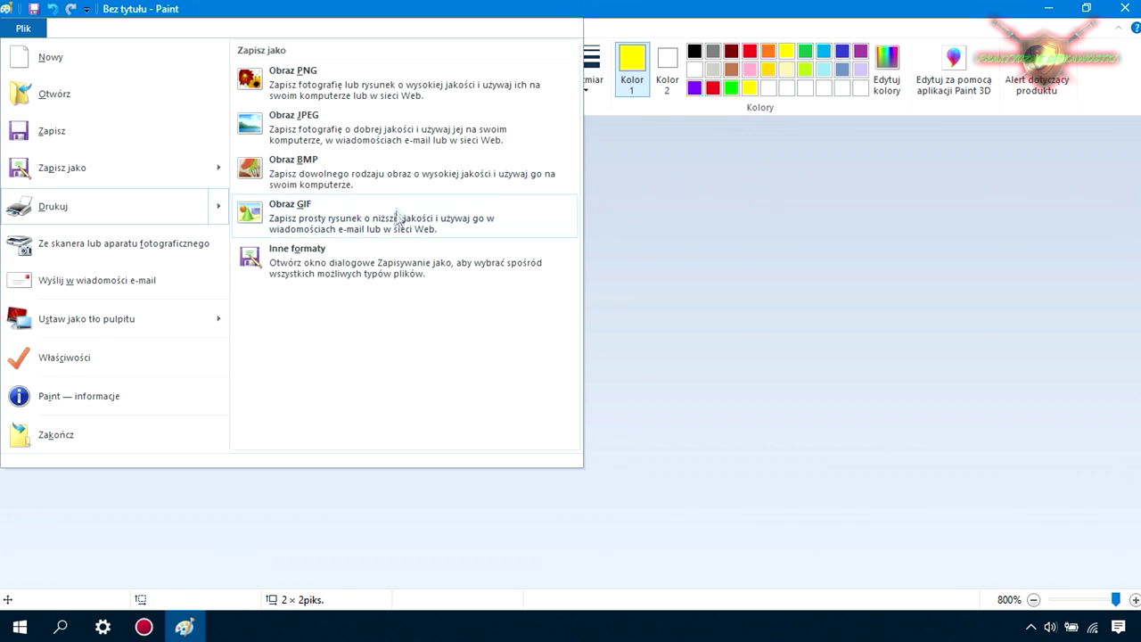
left_click(303, 77)
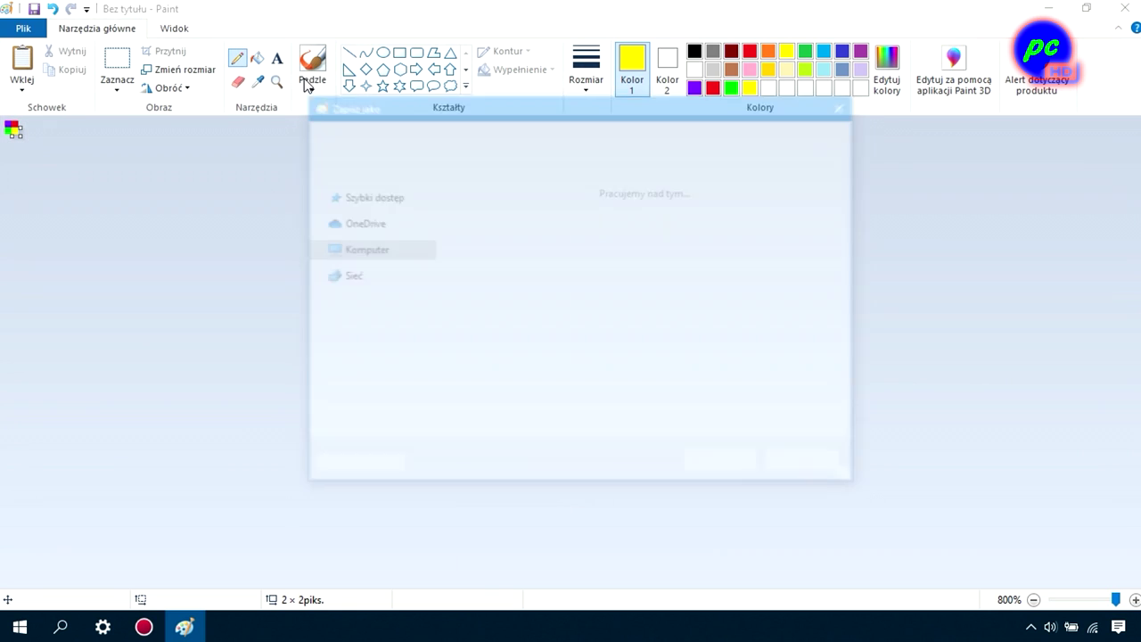
left_click(478, 404)
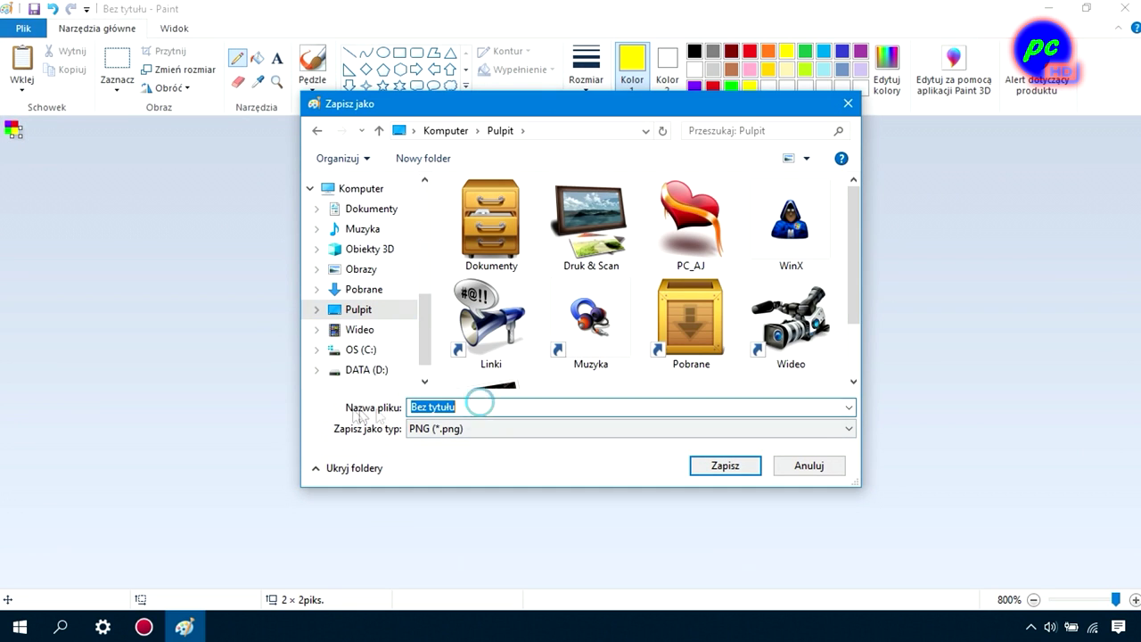
type("tapeta")
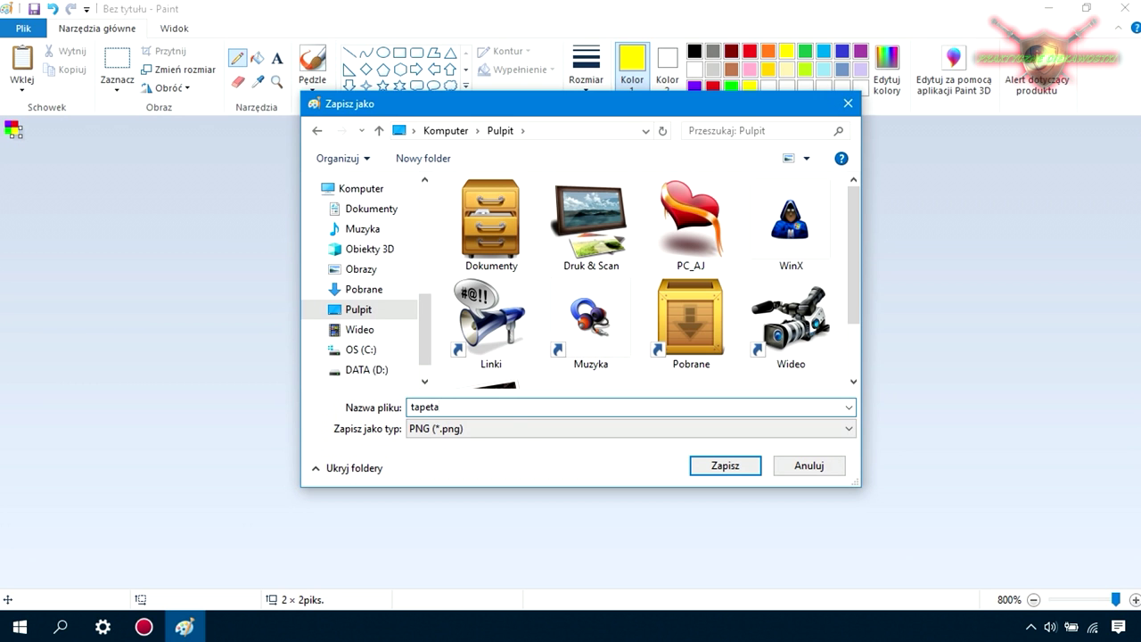
left_click(726, 465)
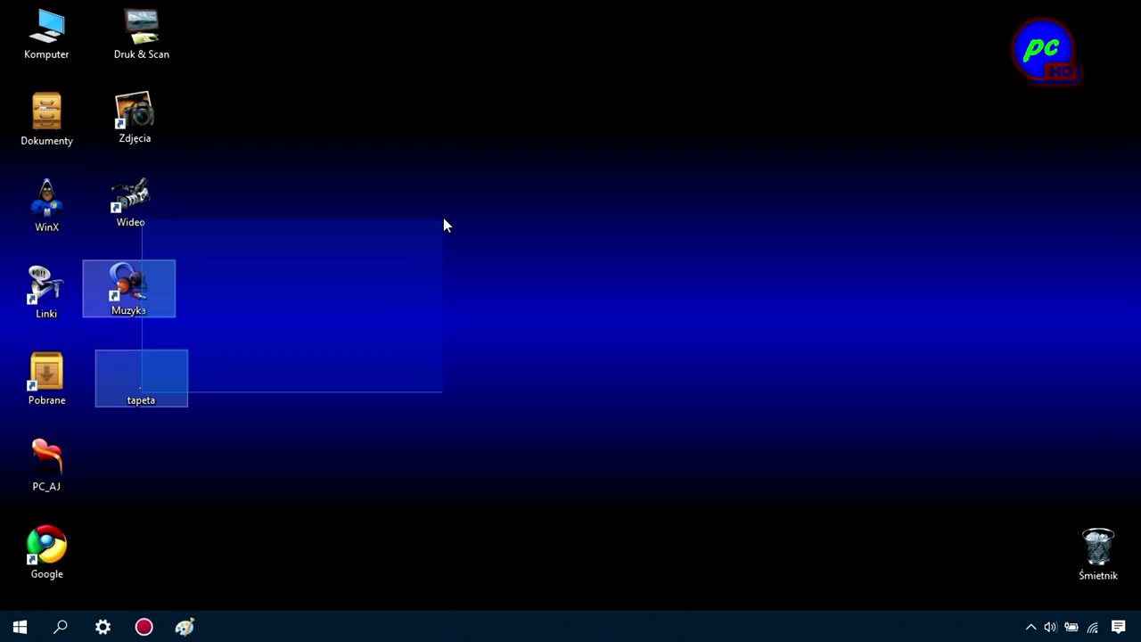
left_click_drag(443, 224, 210, 367)
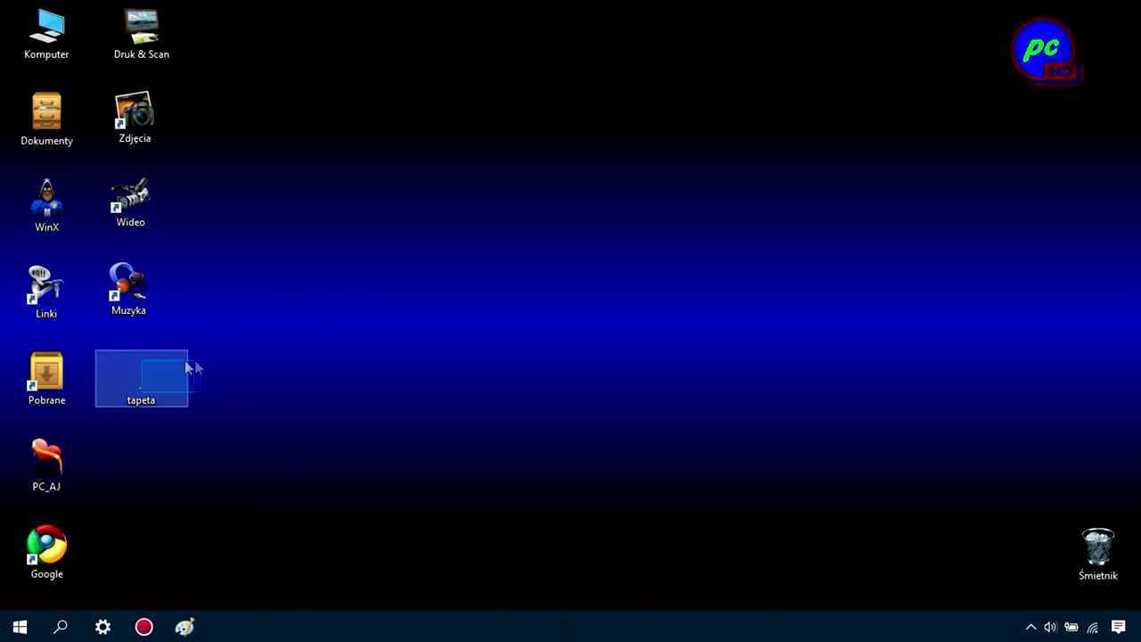
left_click_drag(135, 385, 491, 150)
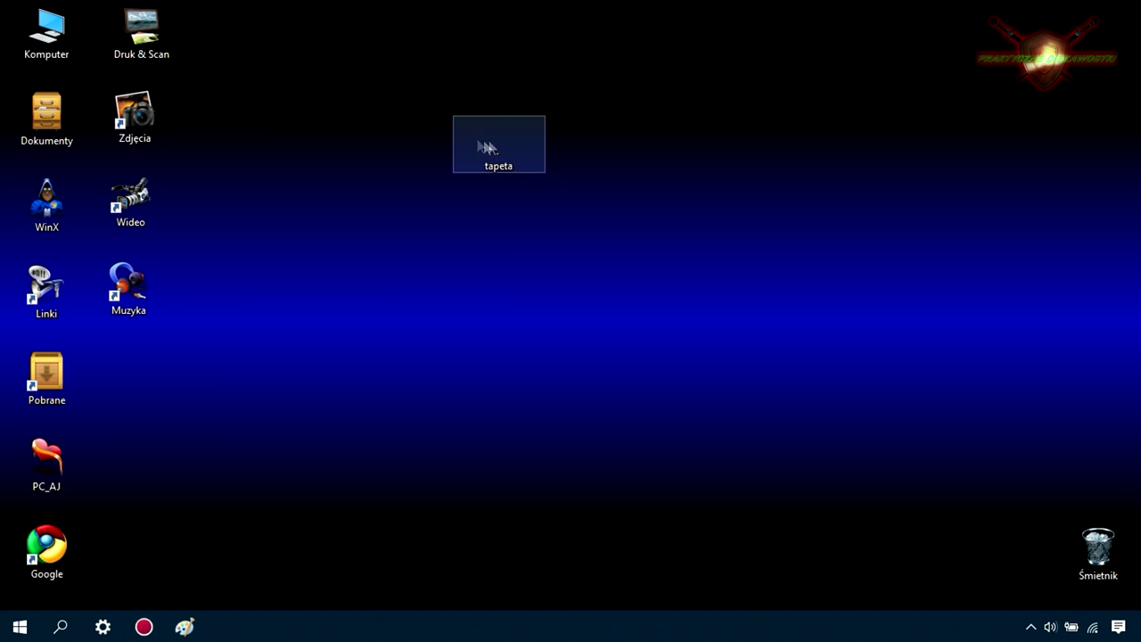
Step: Switch to Windows Settings and set the tapeta image from the desktop as the desktop background under Personalizacja
left_click(102, 627)
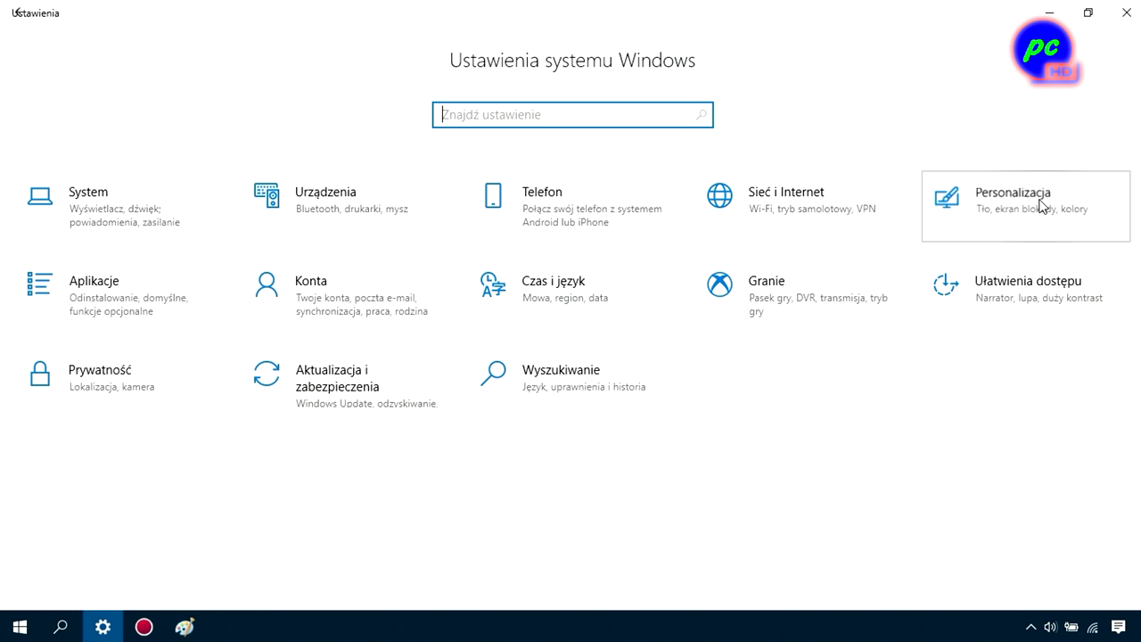
left_click(1043, 207)
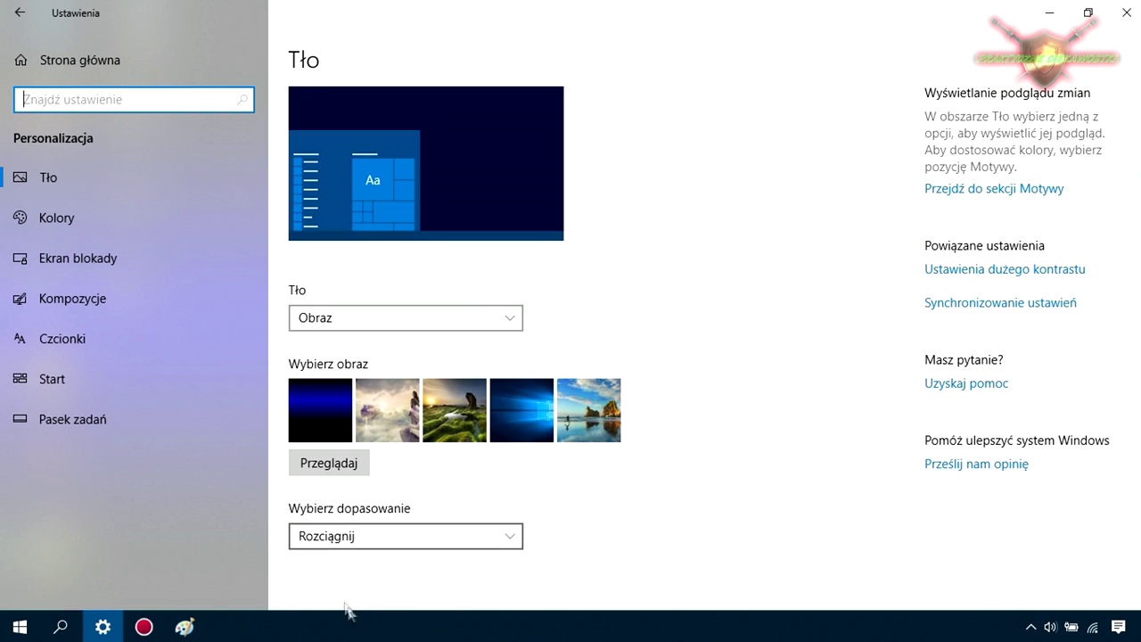
left_click(330, 464)
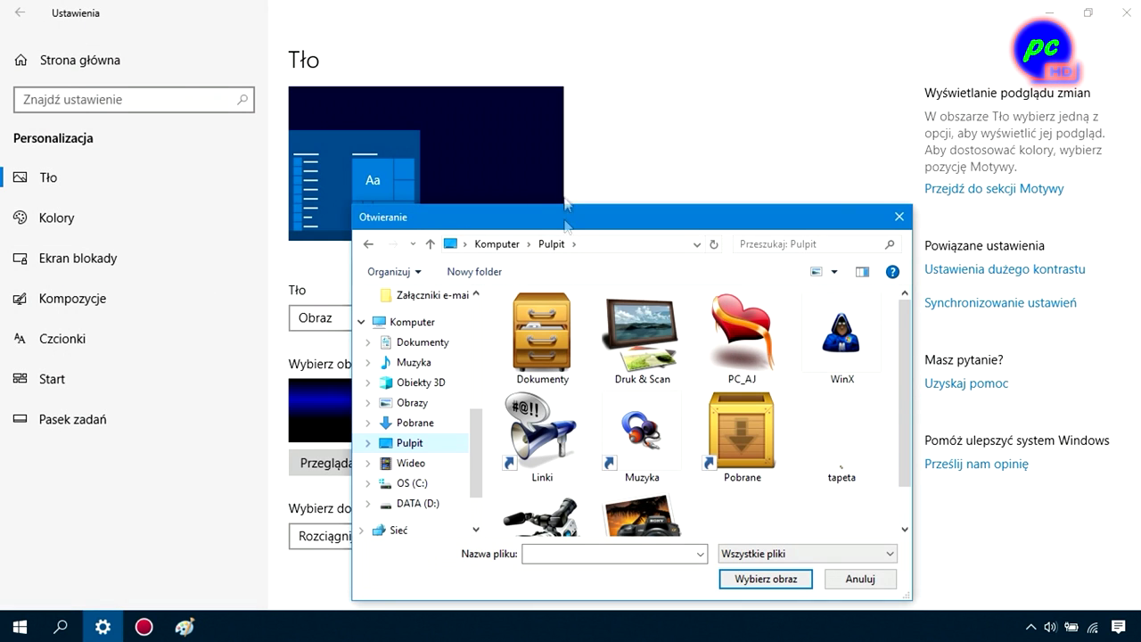
double_click(848, 457)
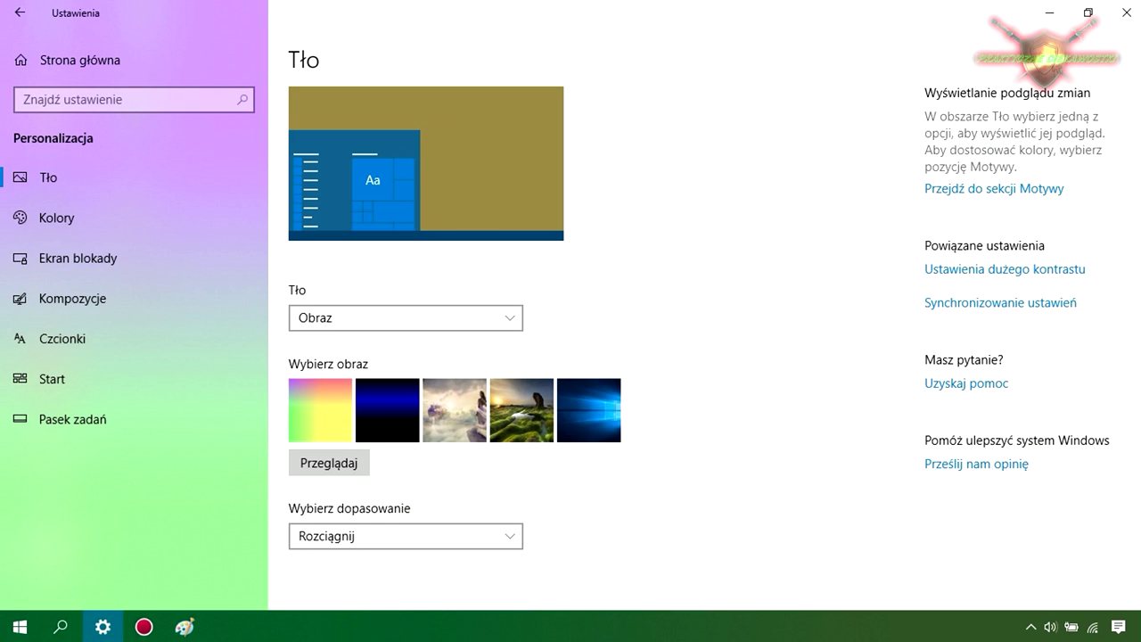
Step: Shrink and move the Settings window to view the new desktop background, and maximise the window again
left_click(1086, 18)
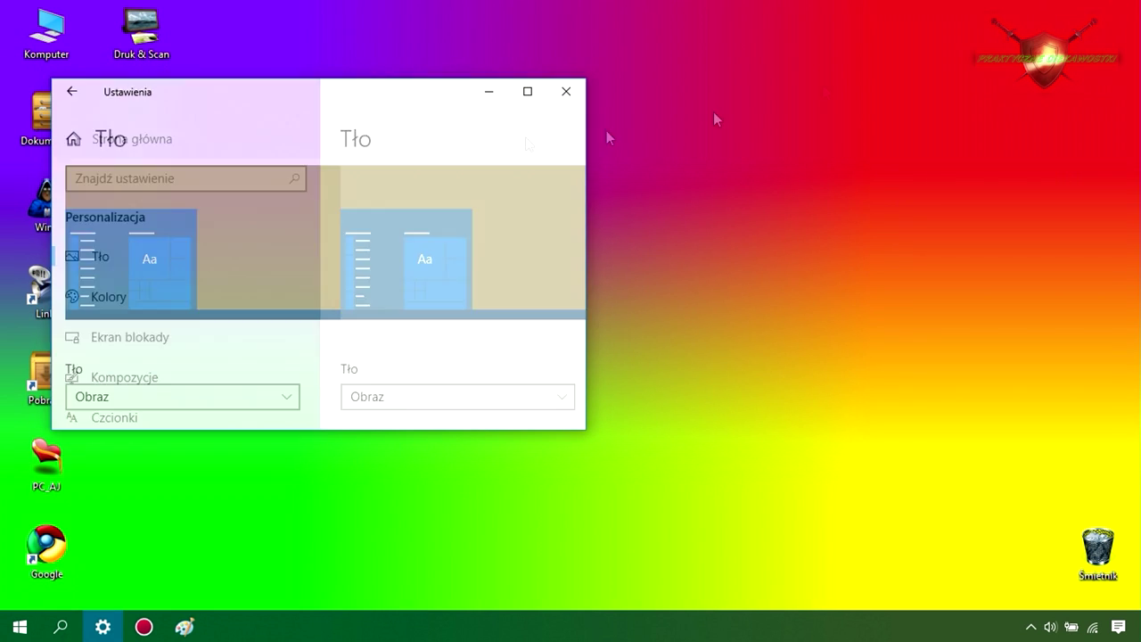
left_click_drag(293, 102, 311, 615)
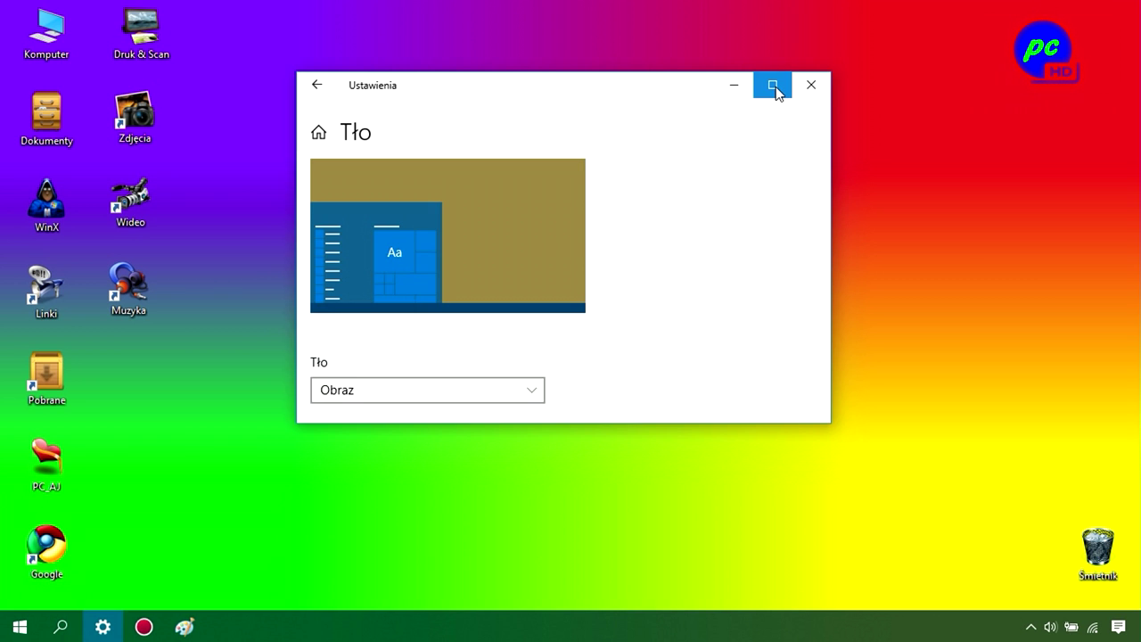
left_click(773, 86)
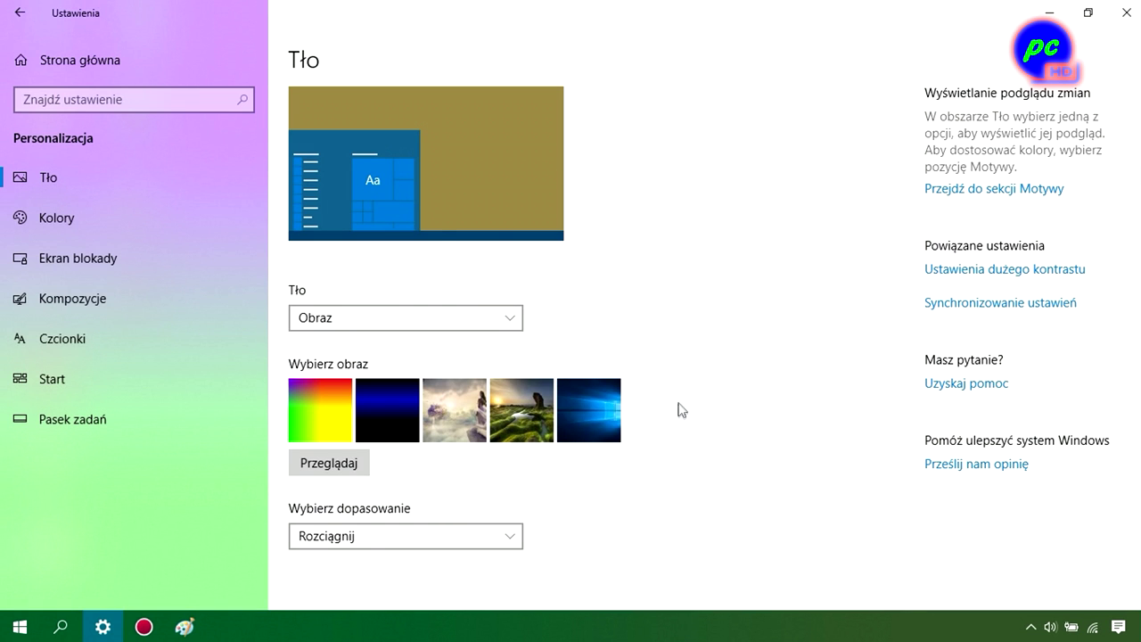
Step: Set the background fit to Rozciągnij and close Settings
left_click(505, 538)
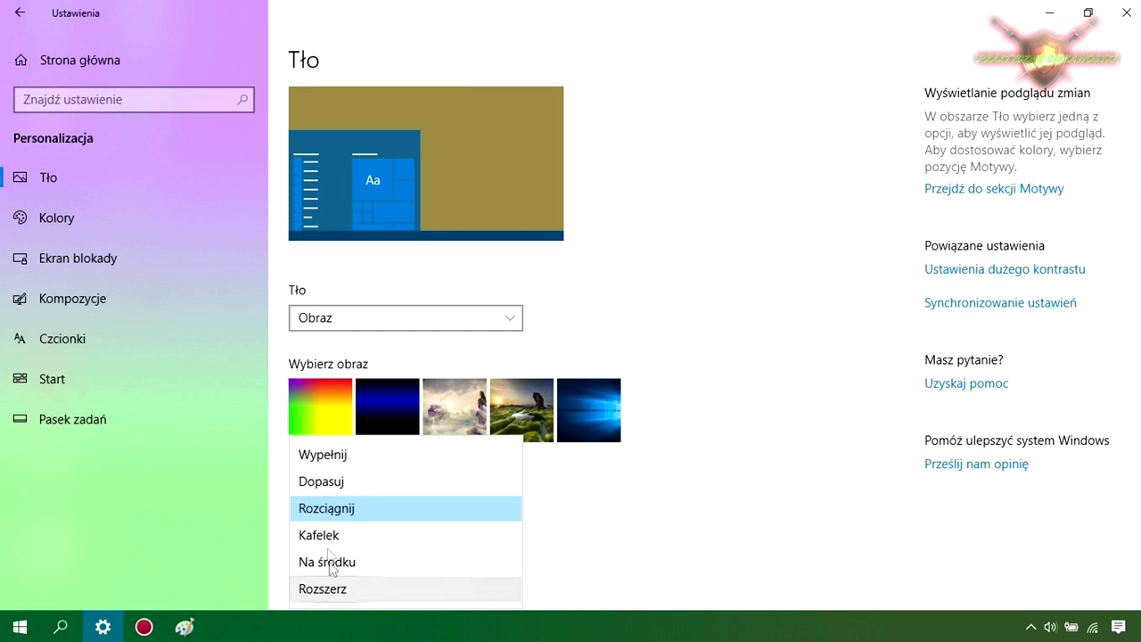
left_click(337, 510)
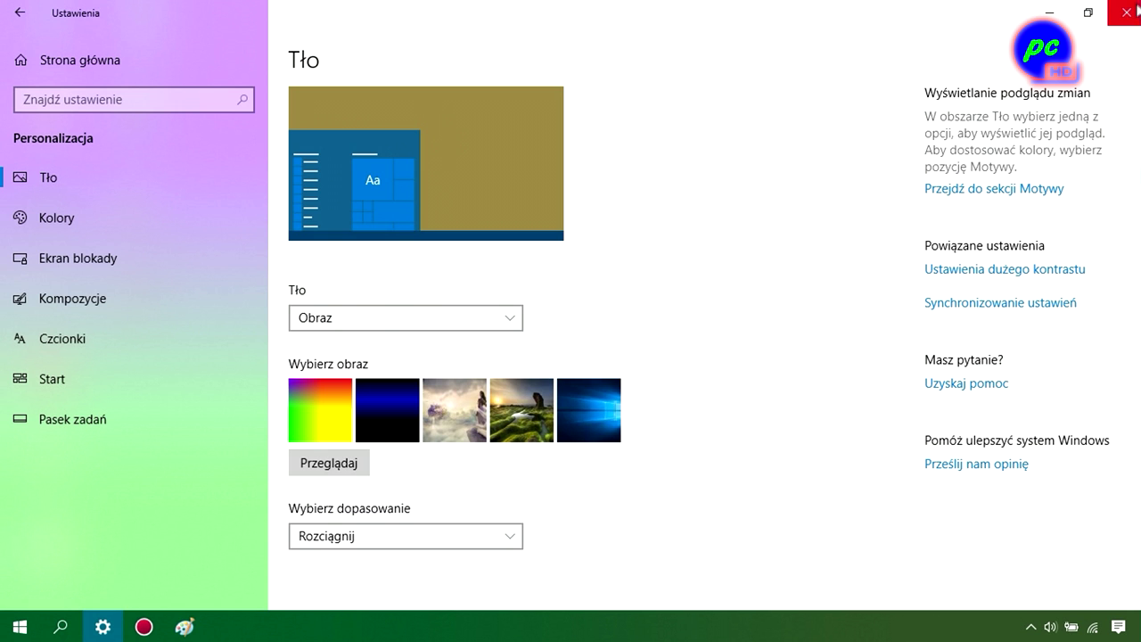
left_click(1128, 13)
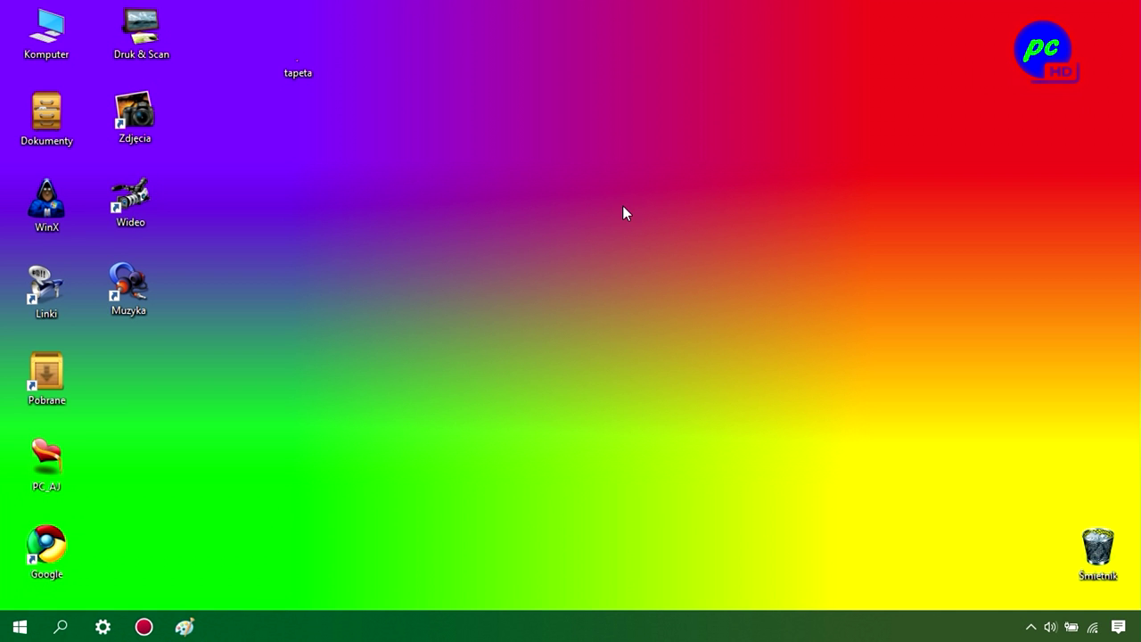
Step: Open the tapeta image from the desktop to examine its four coloured pixels, and close the viewer
double_click(297, 68)
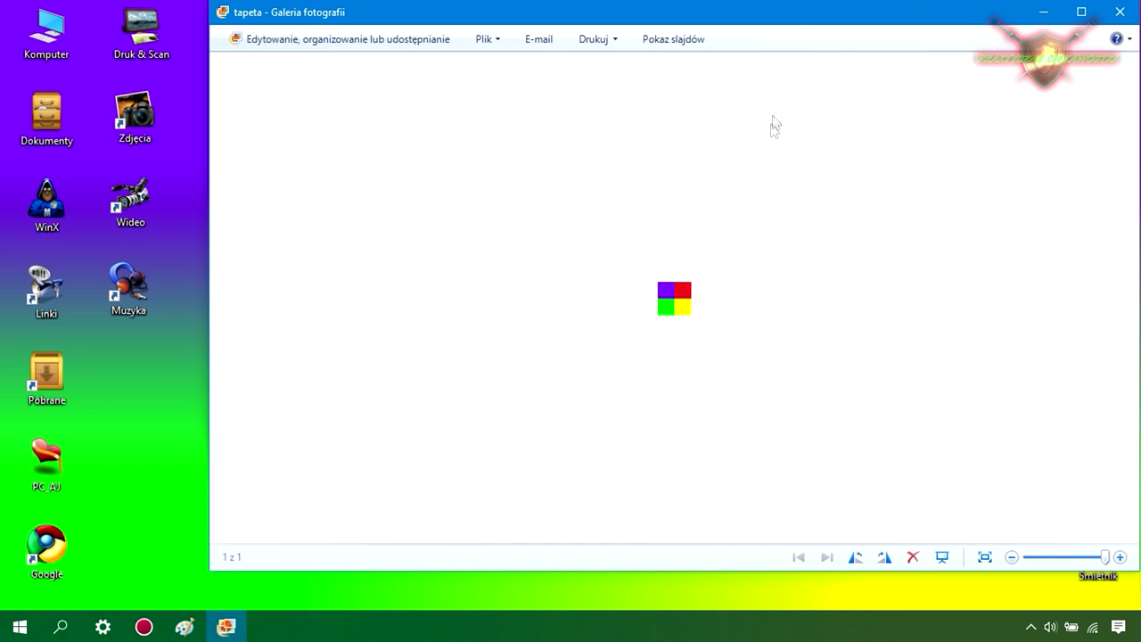
left_click_drag(796, 24, 678, 86)
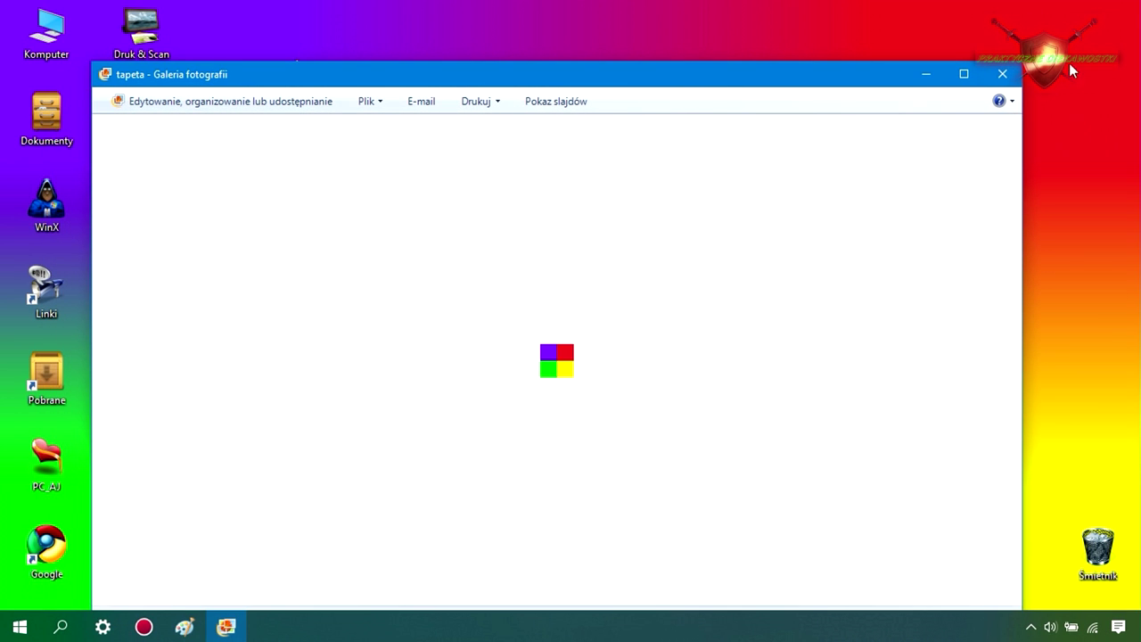
left_click(1012, 76)
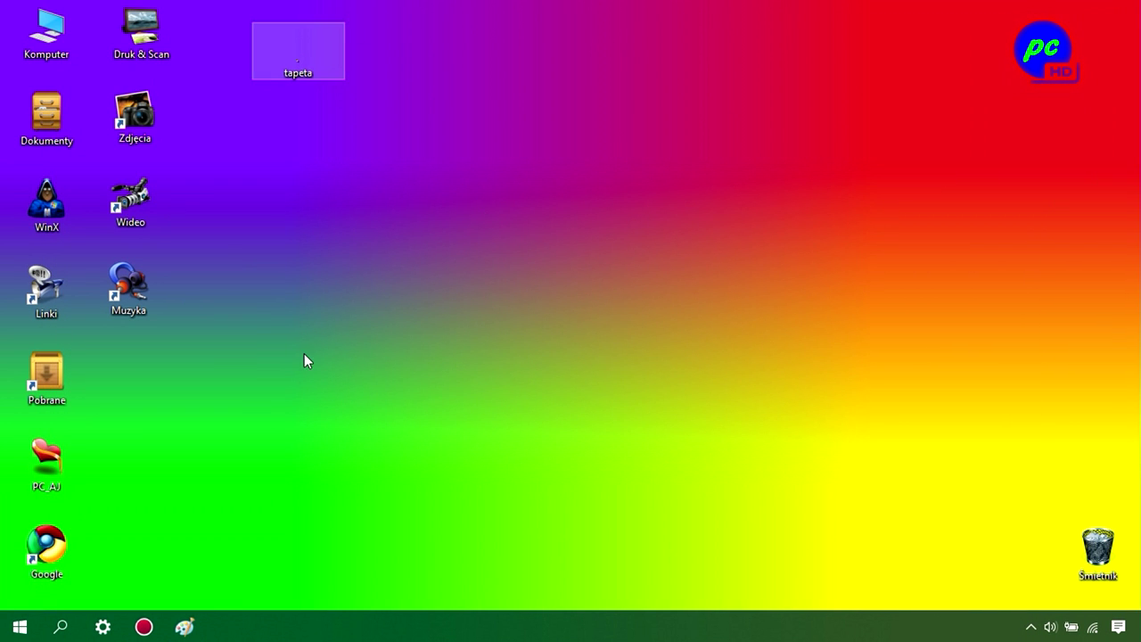
Step: Hide all desktop icons so that only the background is shown
right_click(372, 264)
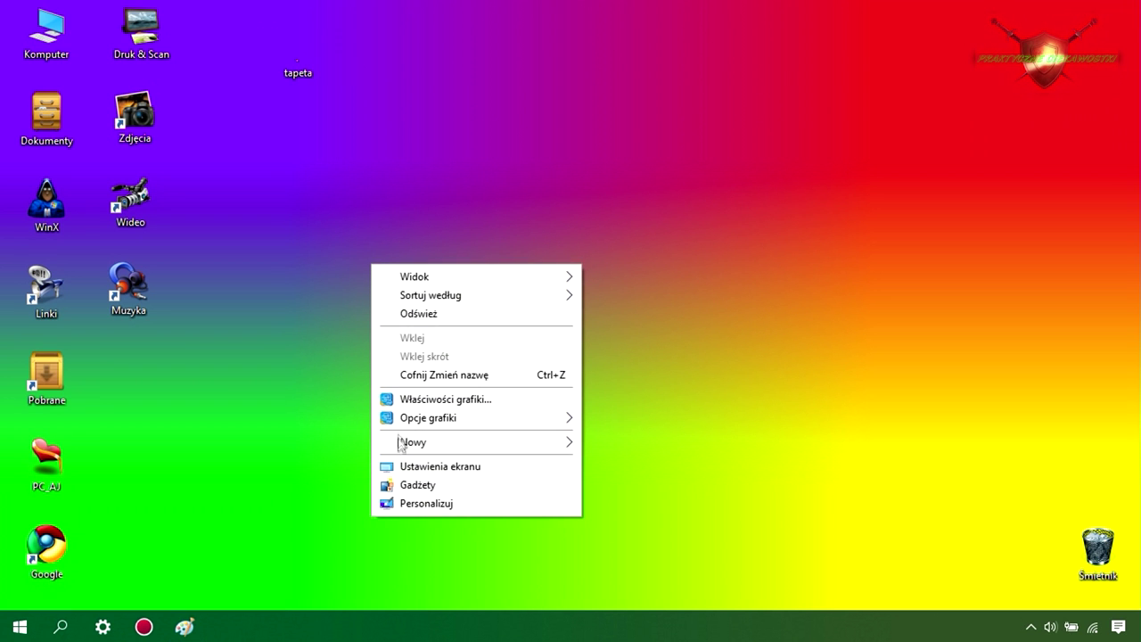
mouse_move(464, 281)
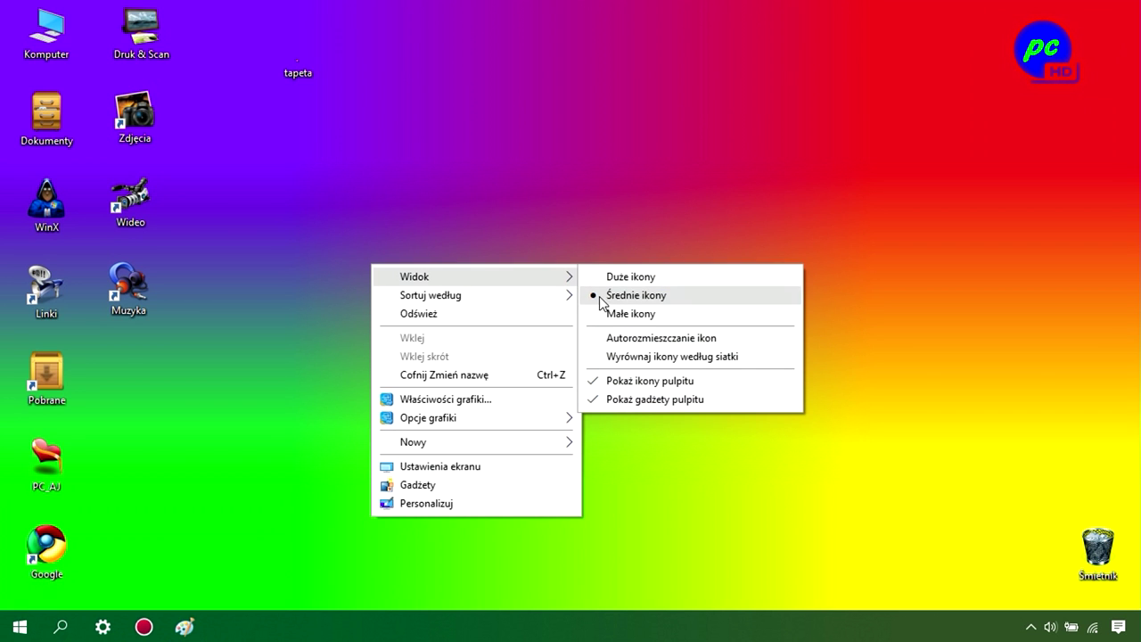
left_click(646, 384)
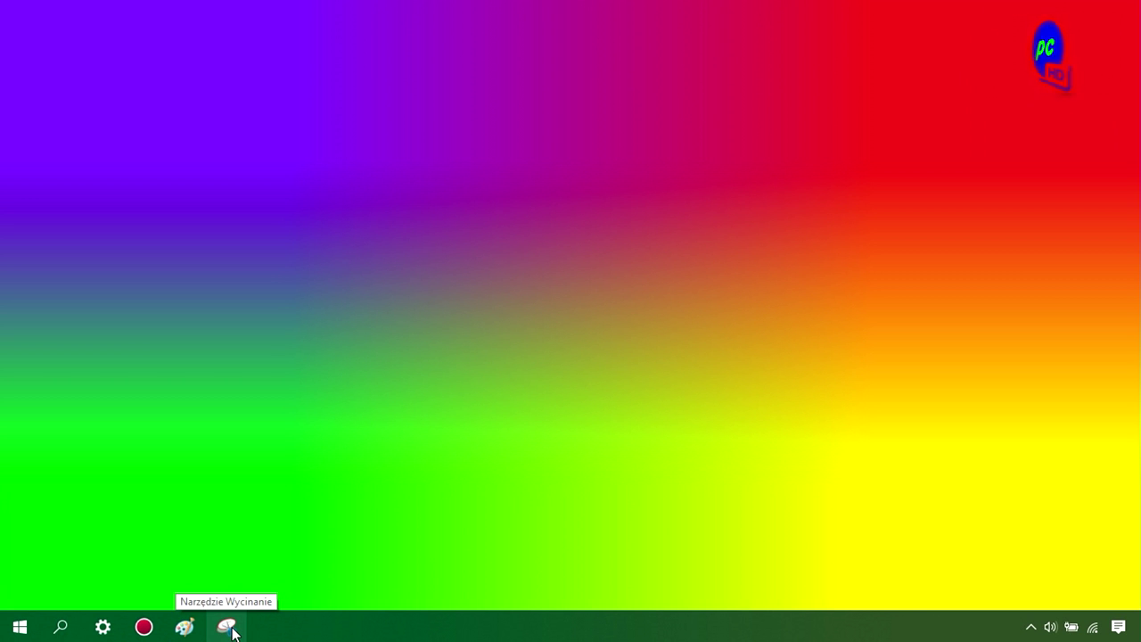
Step: Open the Snipping Tool (Narzędzie Wycinanie) and capture the whole desktop background above the taskbar as a new snip
left_click(230, 629)
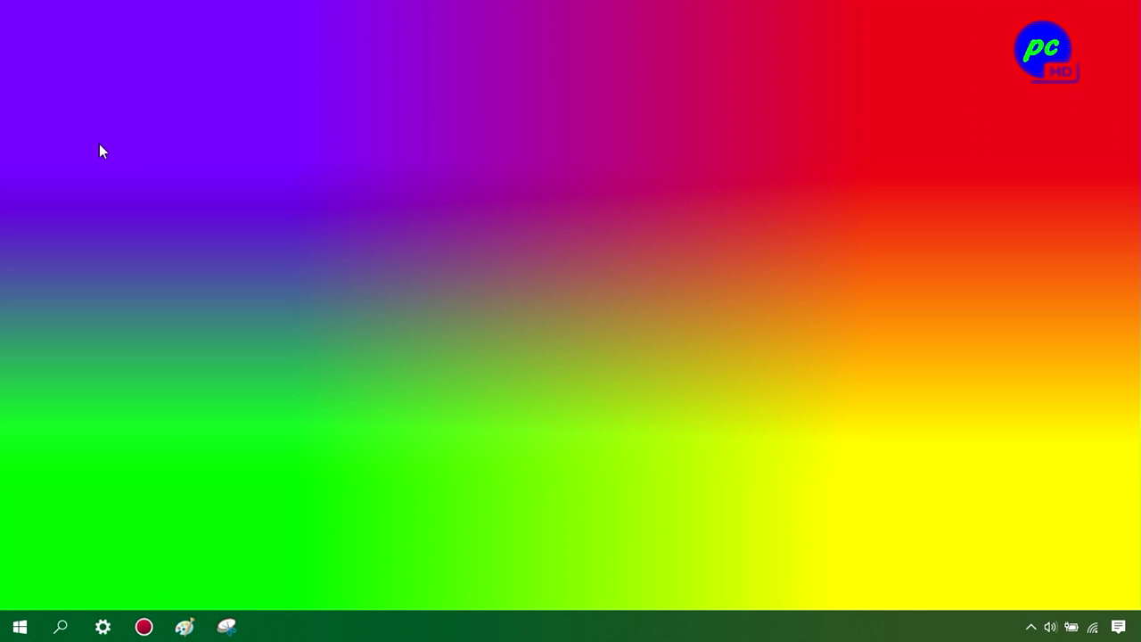
left_click(426, 66)
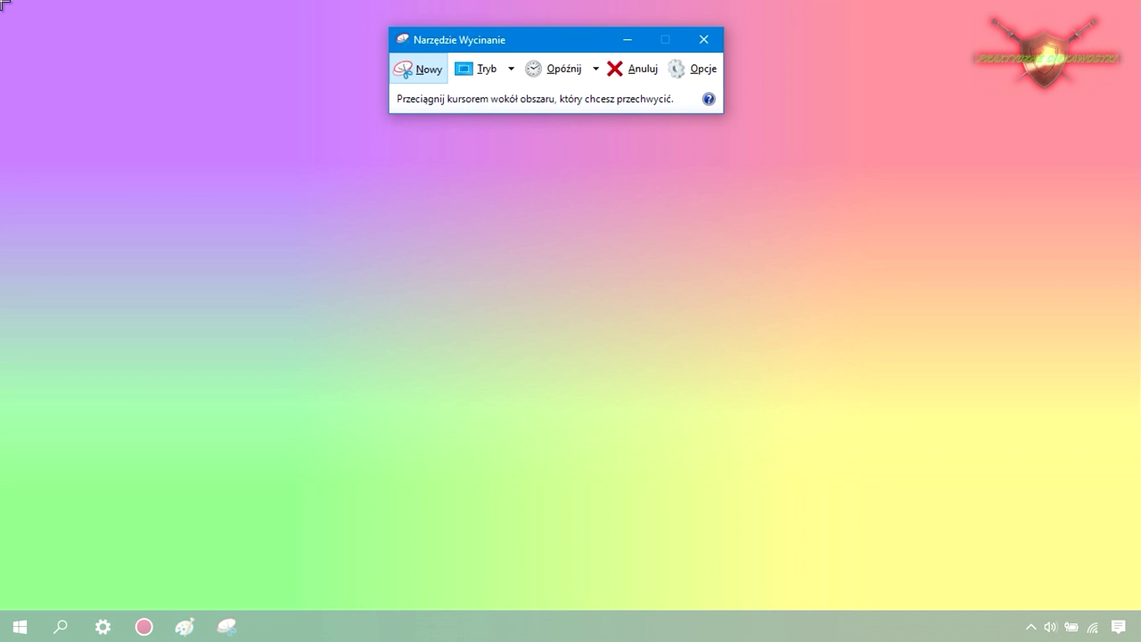
left_click_drag(4, 3, 1140, 606)
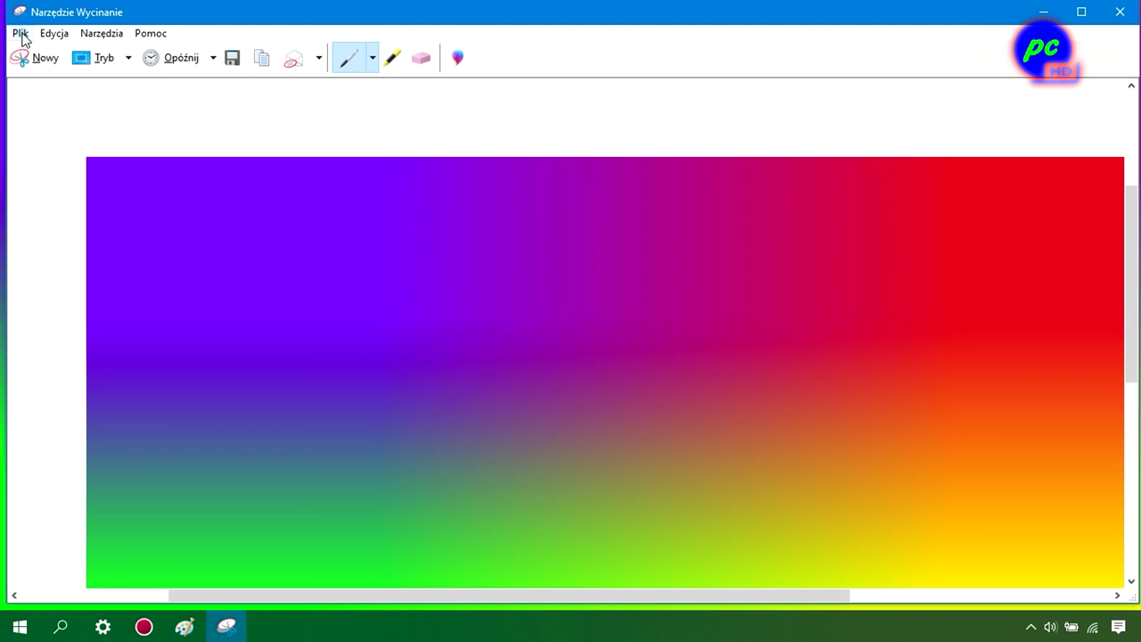
Step: Save the snip to the desktop (Pulpit) as a PNG file named tęcza, and close the snipping program
left_click(20, 36)
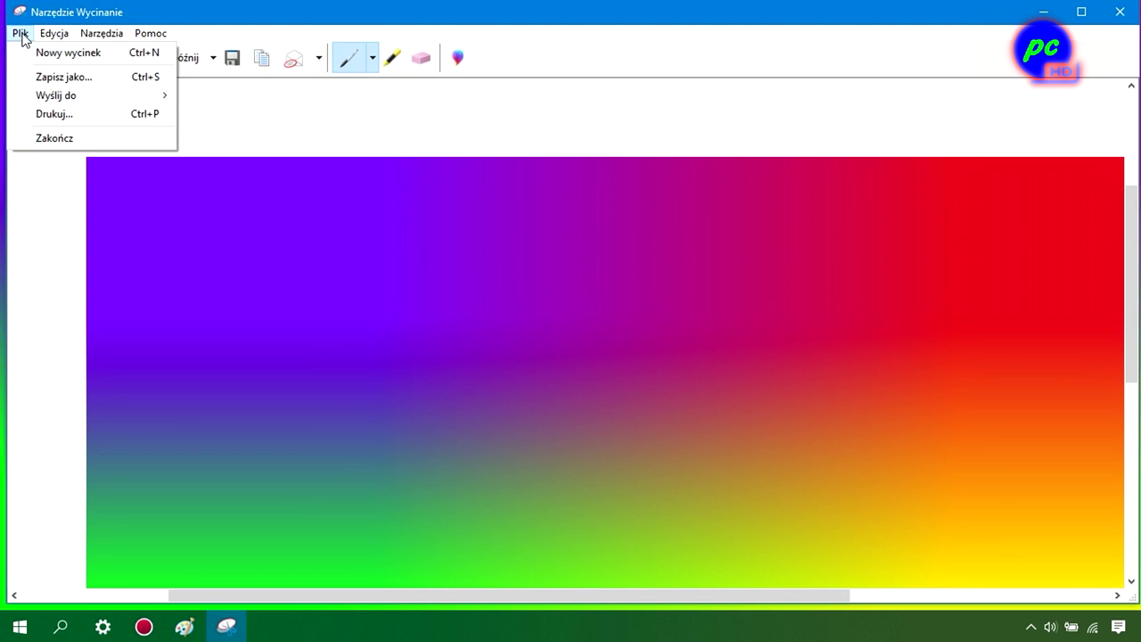
left_click(63, 76)
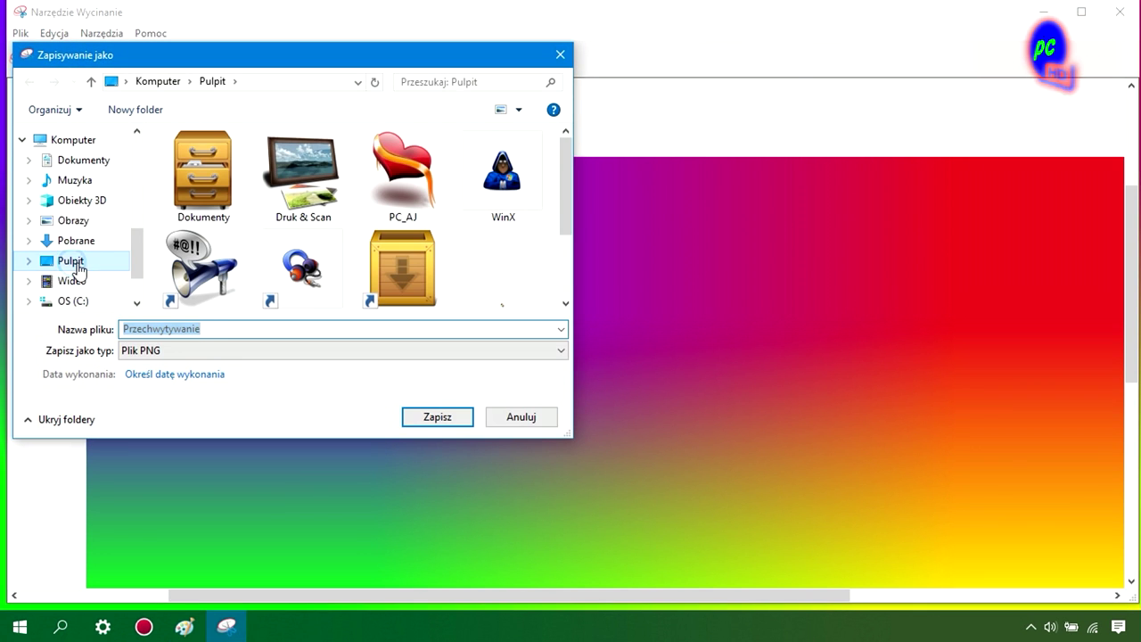
left_click(216, 332)
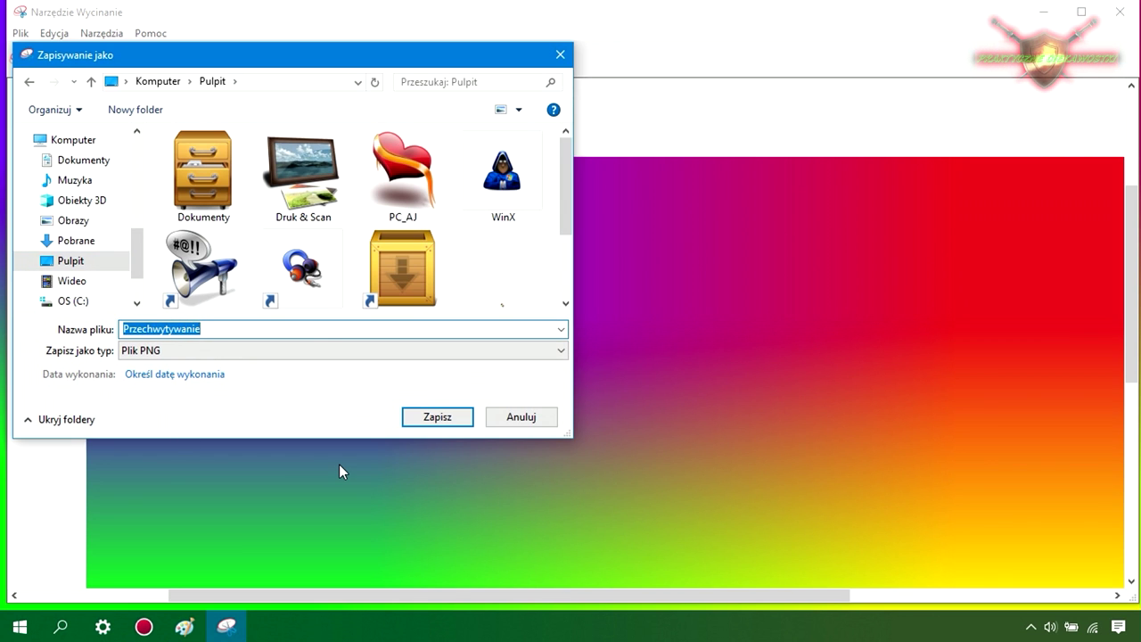
type("te")
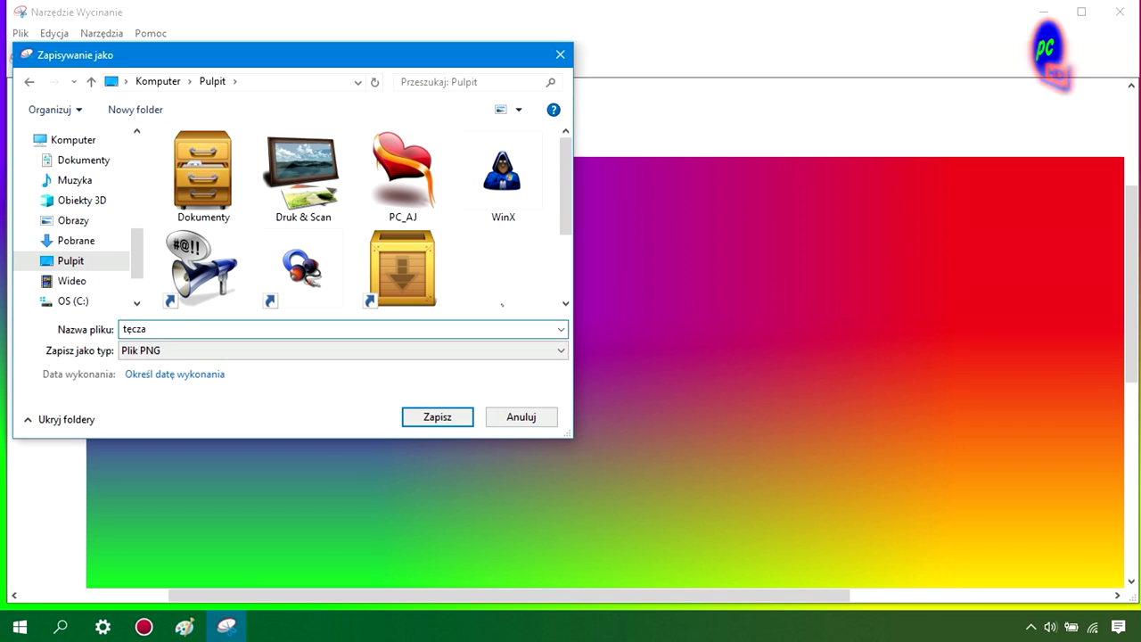
left_click(458, 419)
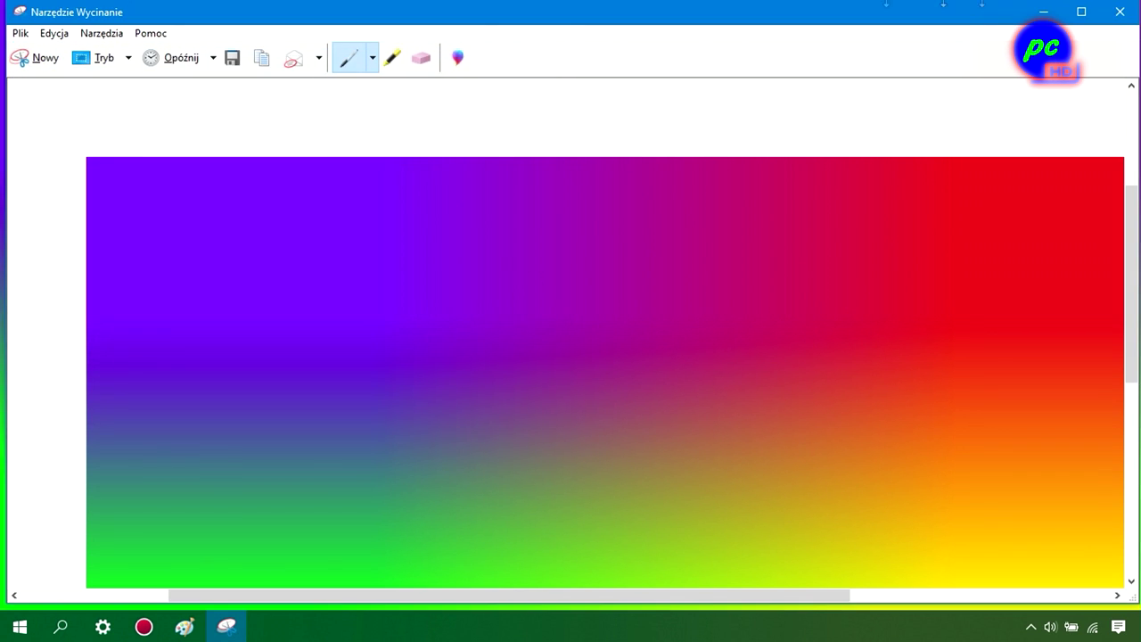
left_click(1120, 12)
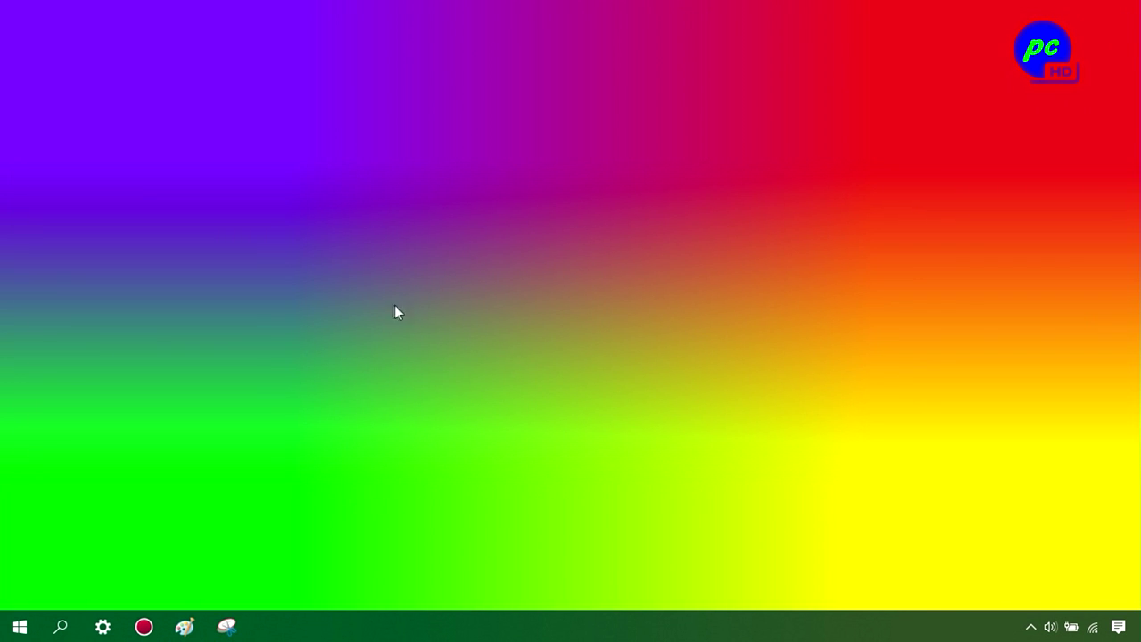
Step: Show the desktop icons again
right_click(416, 243)
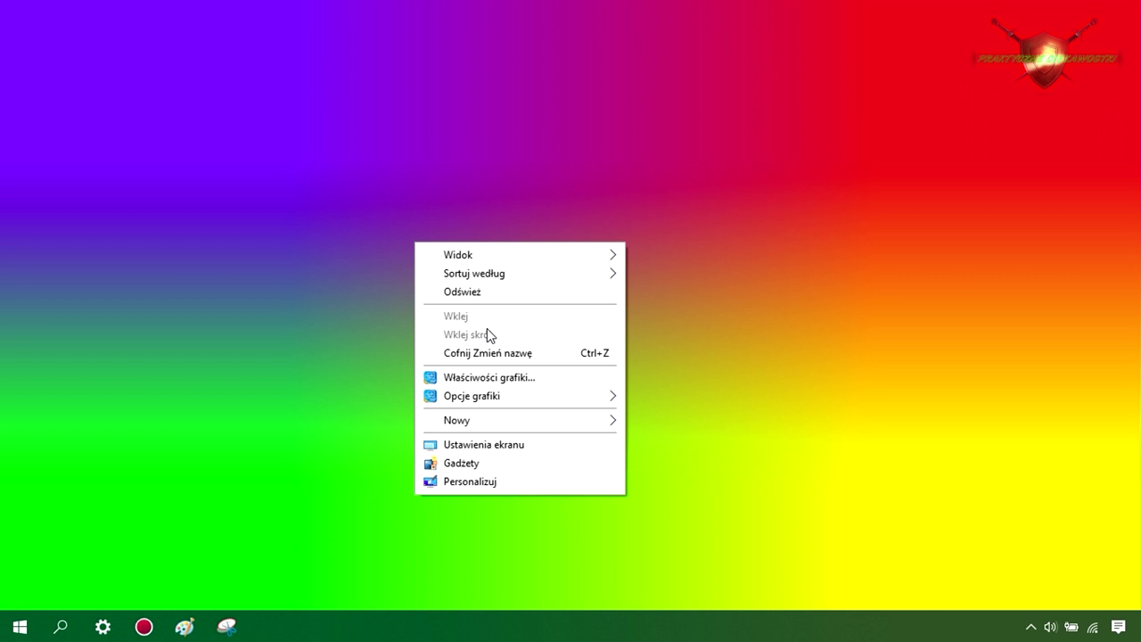
mouse_move(559, 257)
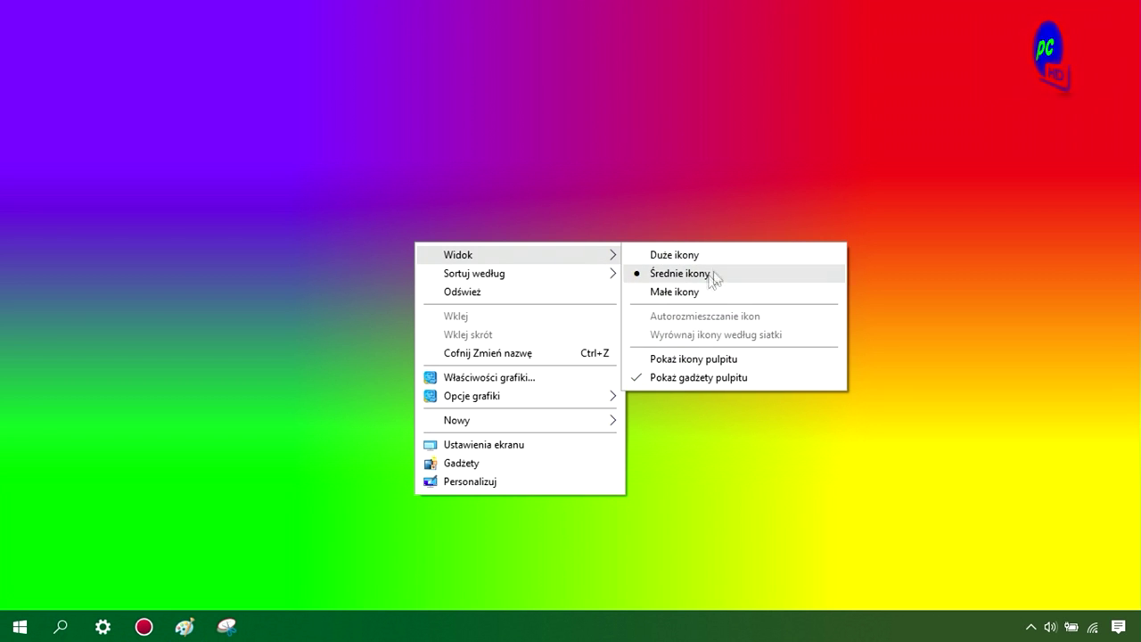
left_click(690, 360)
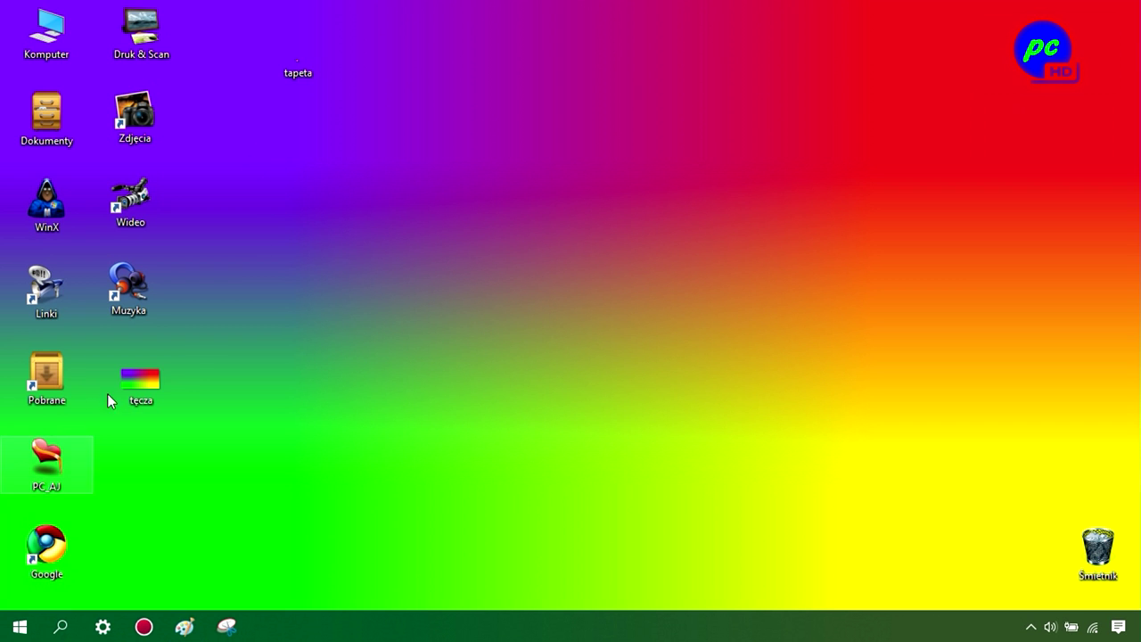
Step: Move the tęcza image to an empty area of the desktop, and open it in a maximised viewer to examine it
left_click_drag(141, 382, 614, 179)
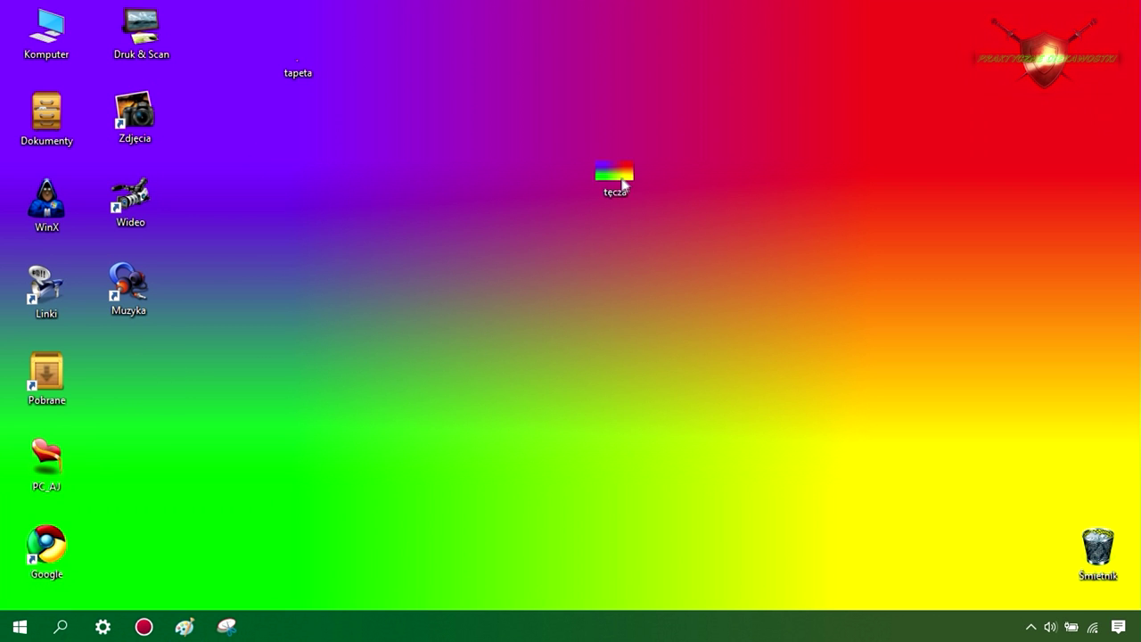
double_click(615, 178)
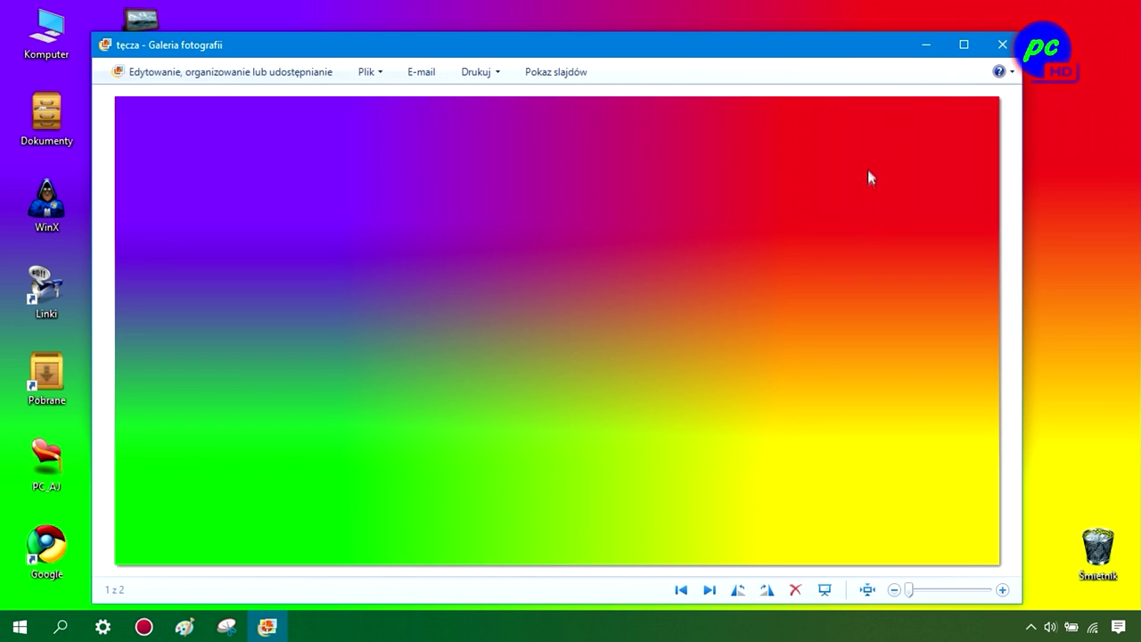
left_click(964, 44)
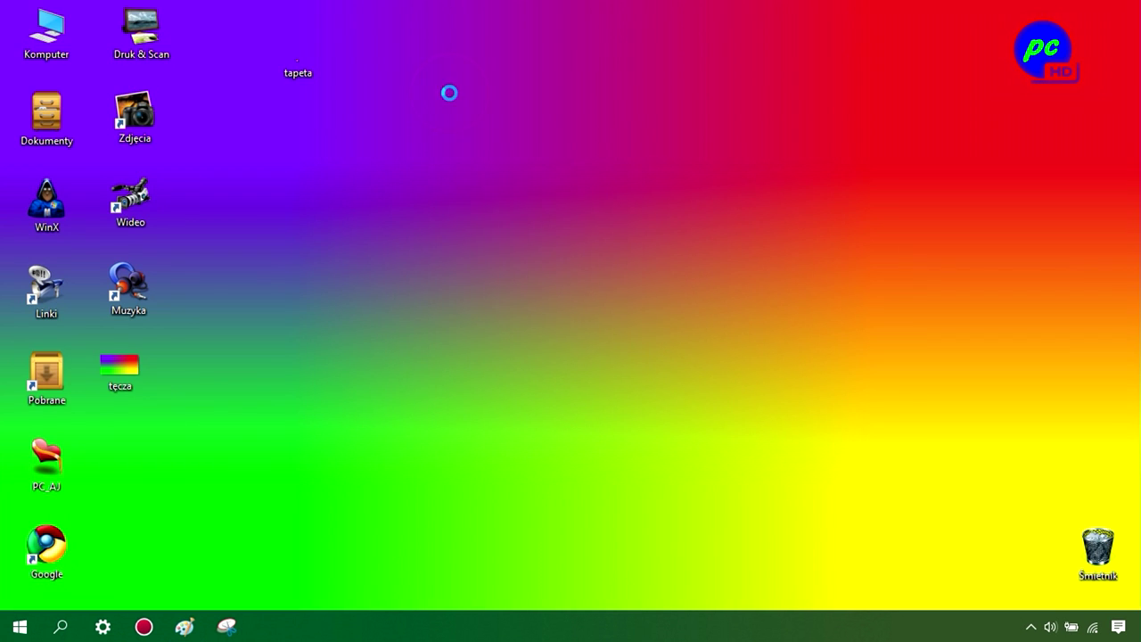
Step: Create a new folder on the desktop, keeping its default name, and move the tapeta image into it
right_click(450, 94)
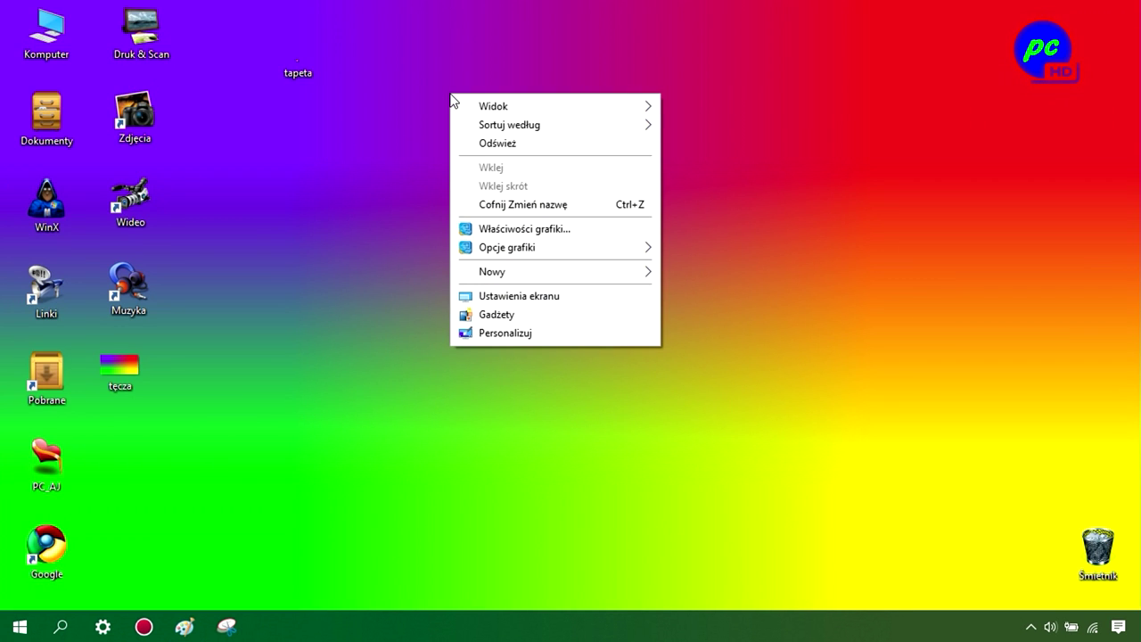
mouse_move(514, 285)
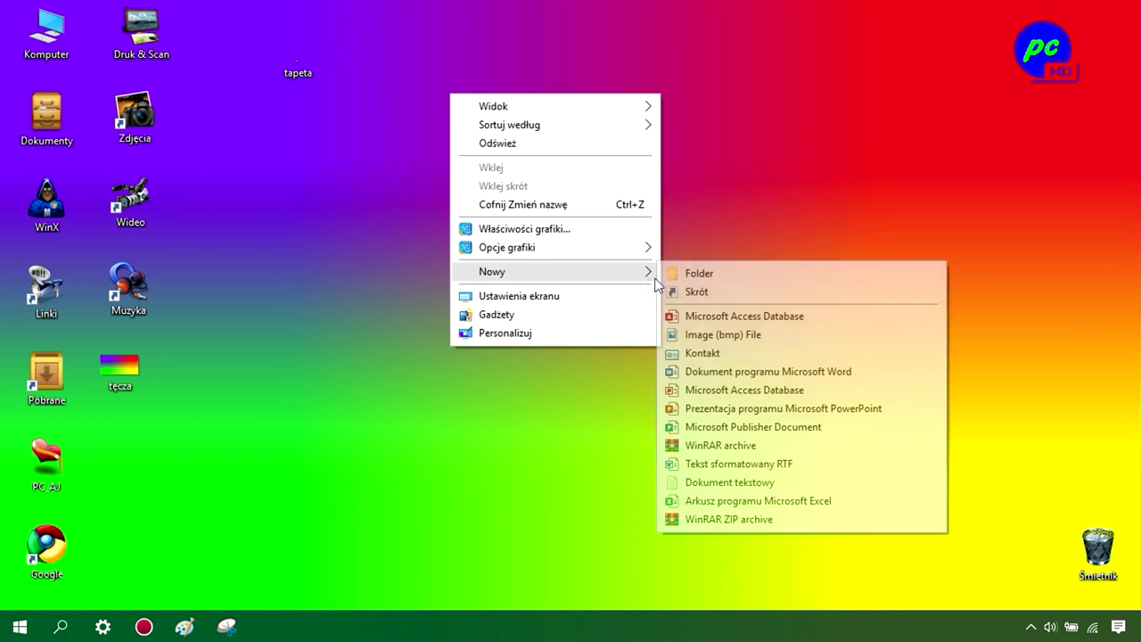
left_click(708, 270)
left_click(519, 221)
left_click_drag(298, 64, 472, 114)
Step: Open the new folder in a maximised window and paste three copies of the tapeta image into it
double_click(473, 114)
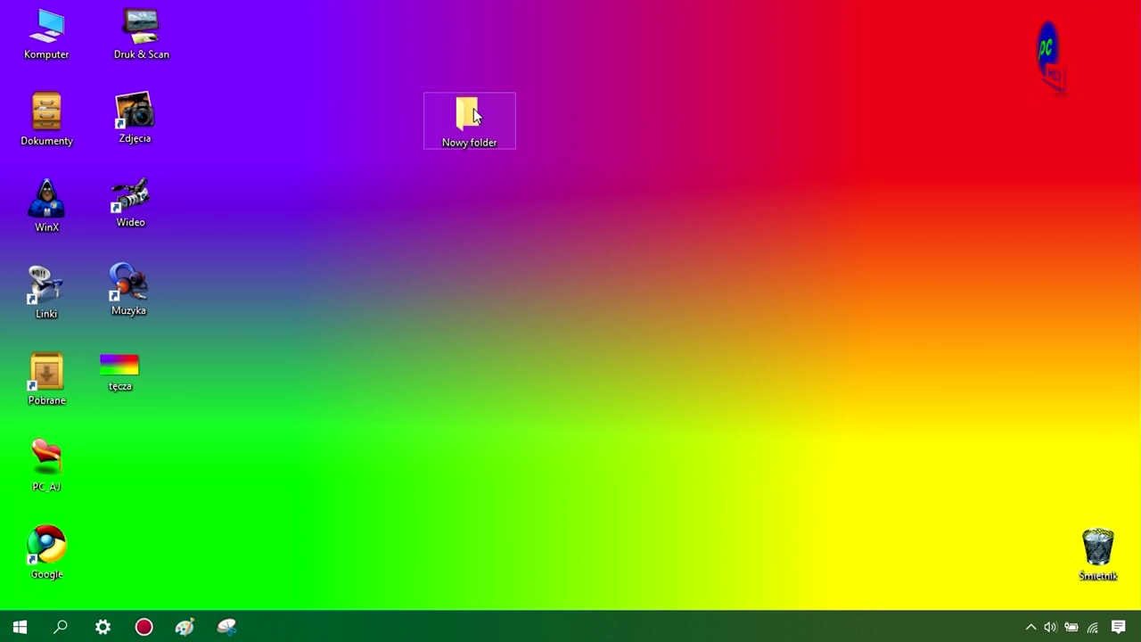
key("super+Up")
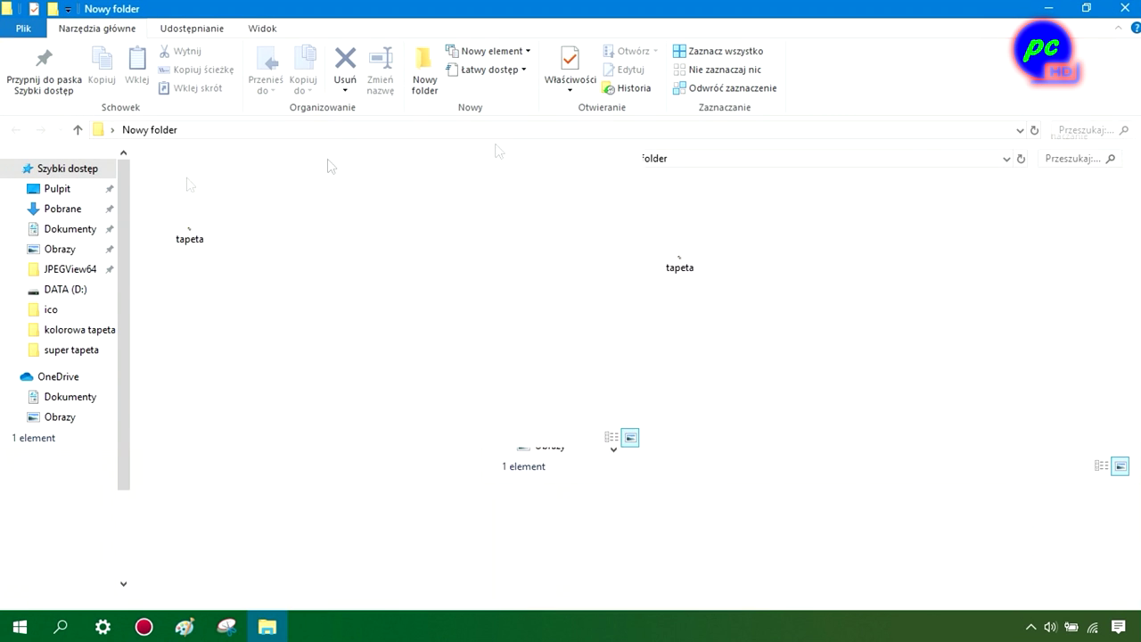
left_click(198, 241)
left_click(99, 74)
right_click(339, 229)
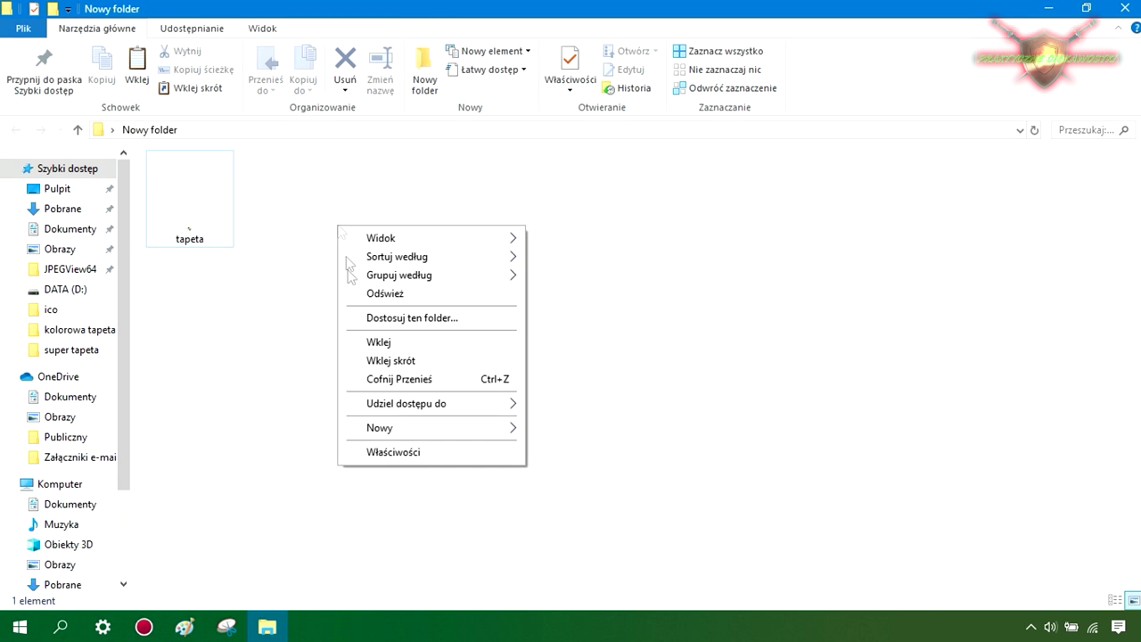
left_click(372, 341)
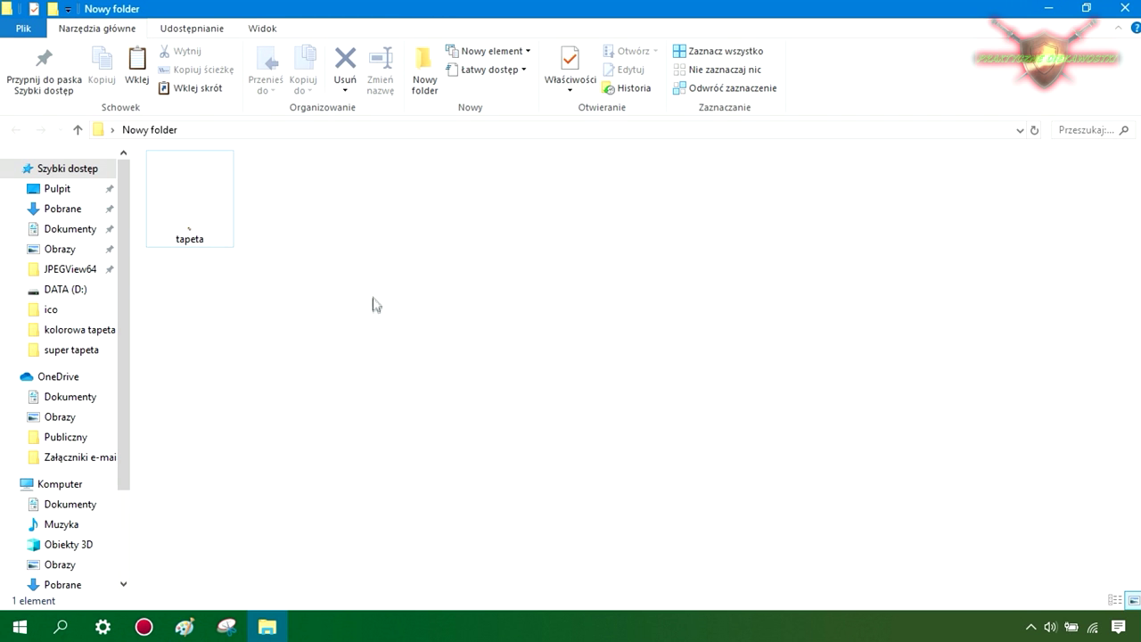
right_click(397, 227)
left_click(450, 341)
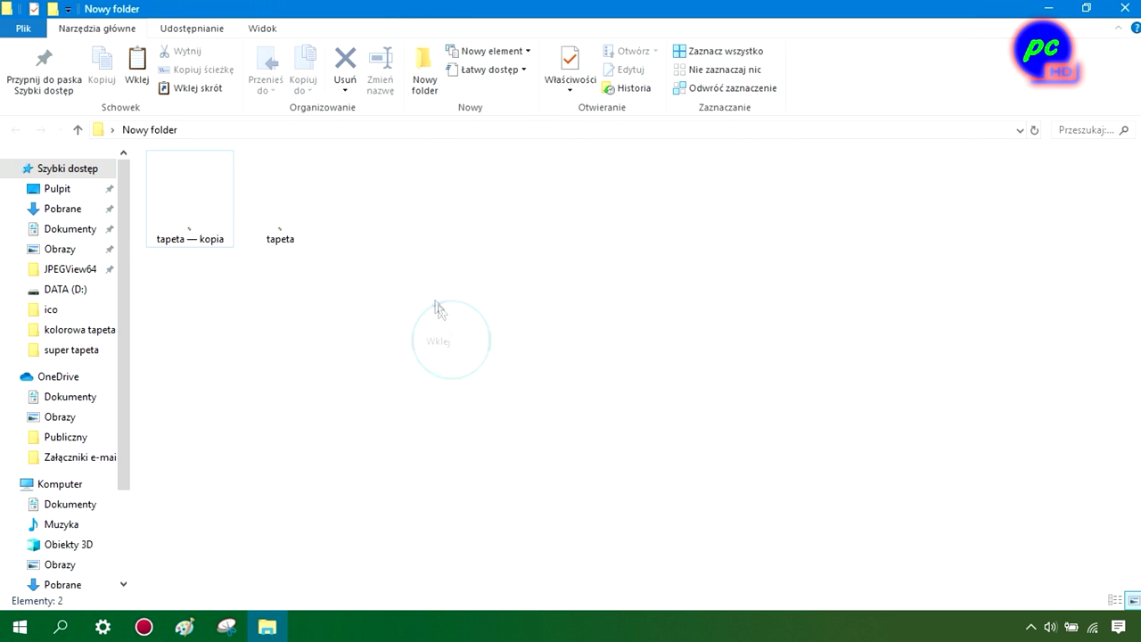
right_click(444, 219)
left_click(484, 335)
Step: Rename all four images in the folder together, using 1 as the common base name
key("ctrl+a")
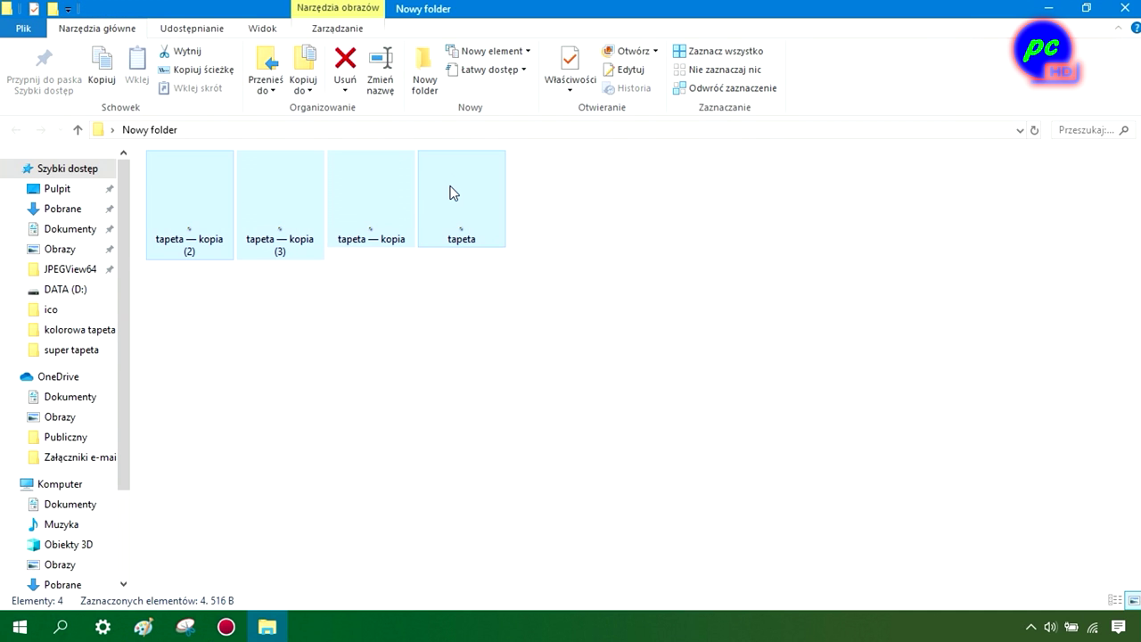
left_click(384, 89)
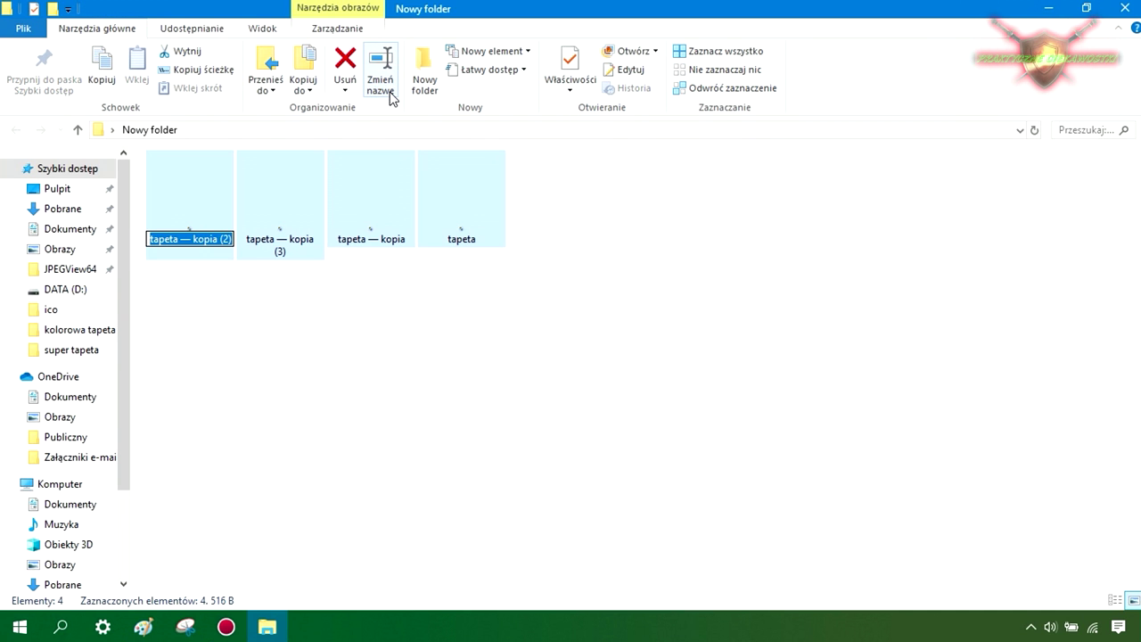
type("1")
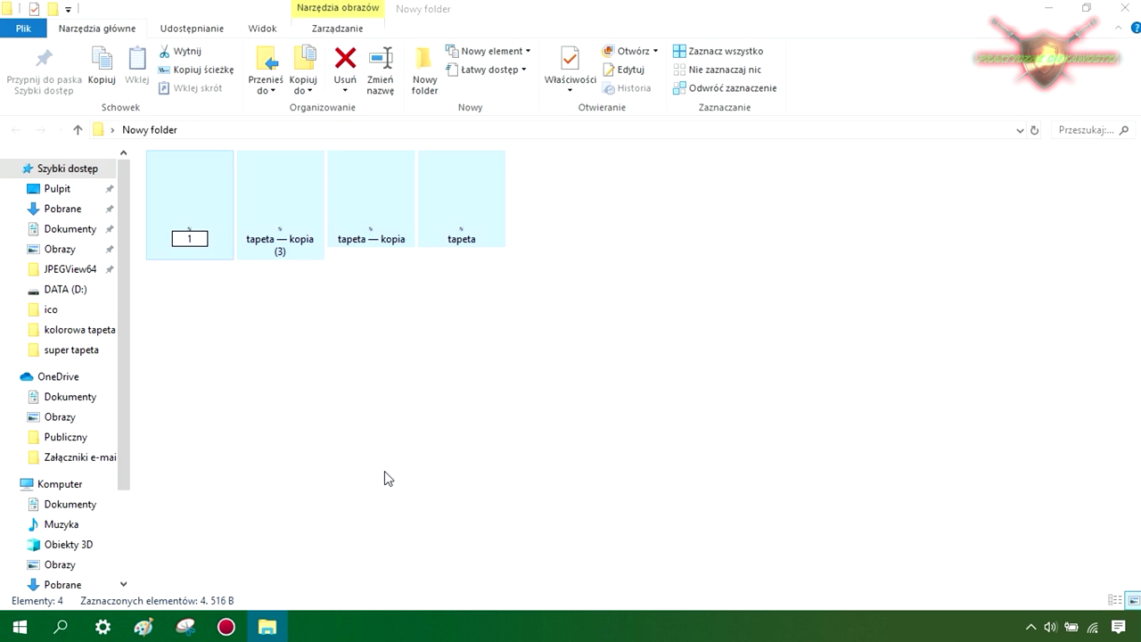
left_click(384, 470)
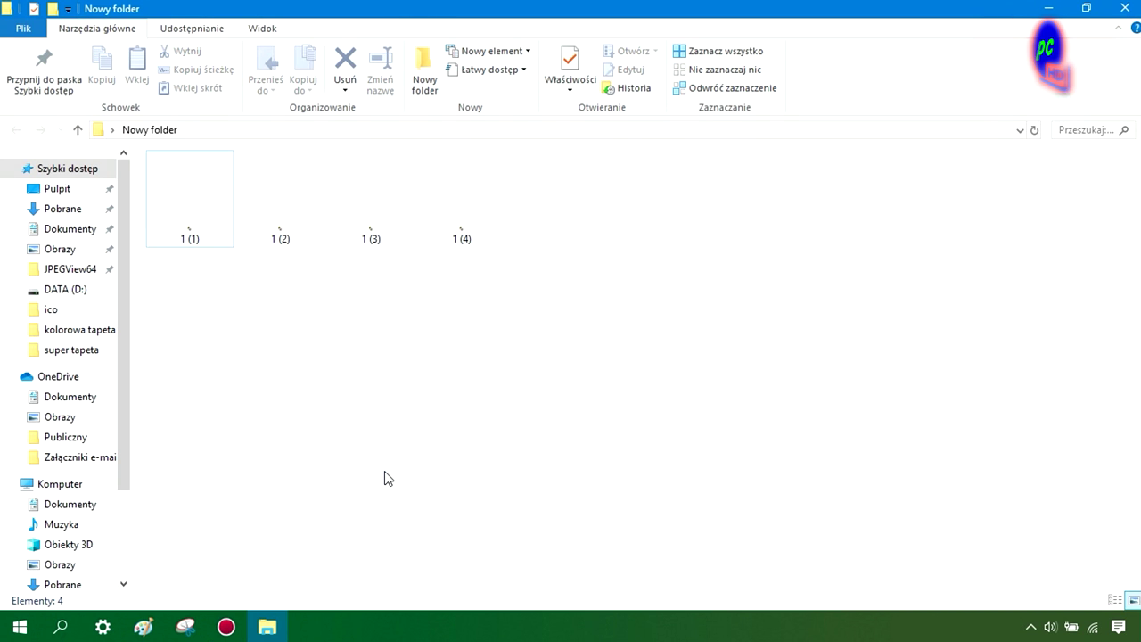
left_click(575, 331)
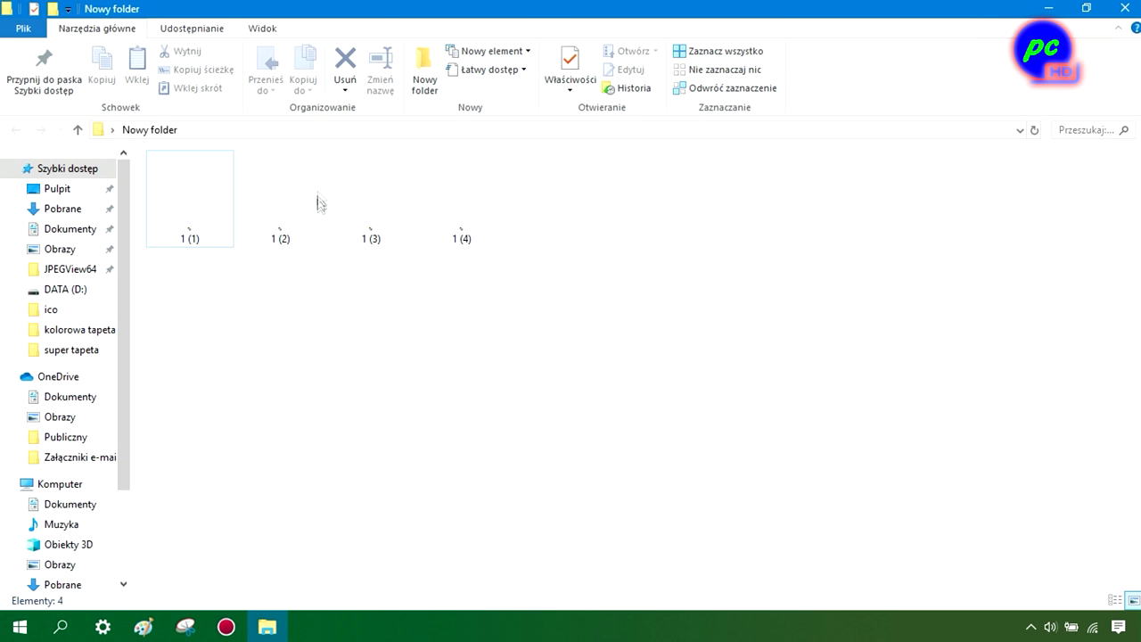
Step: Open the image 1 (2) from the folder in Paint
left_click(302, 231)
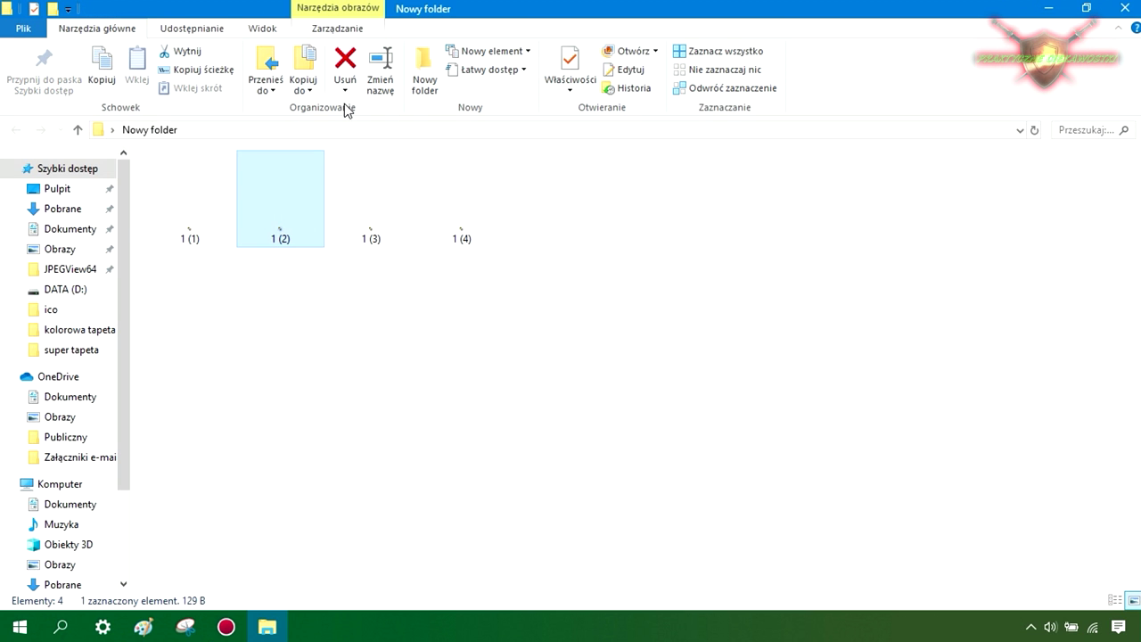
left_click(657, 51)
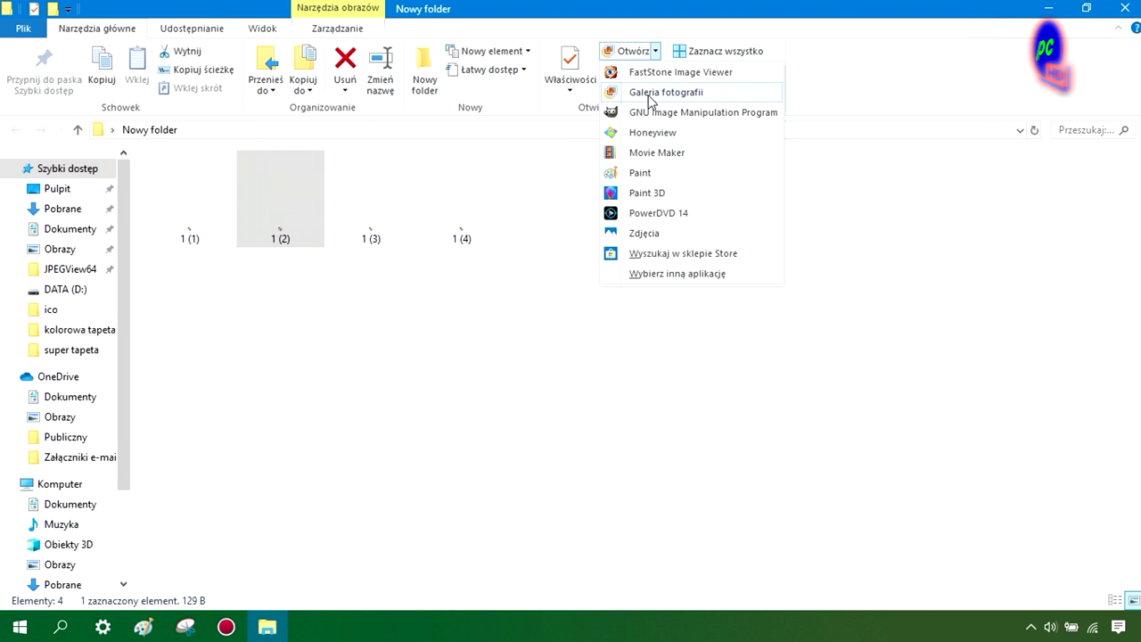
left_click(650, 173)
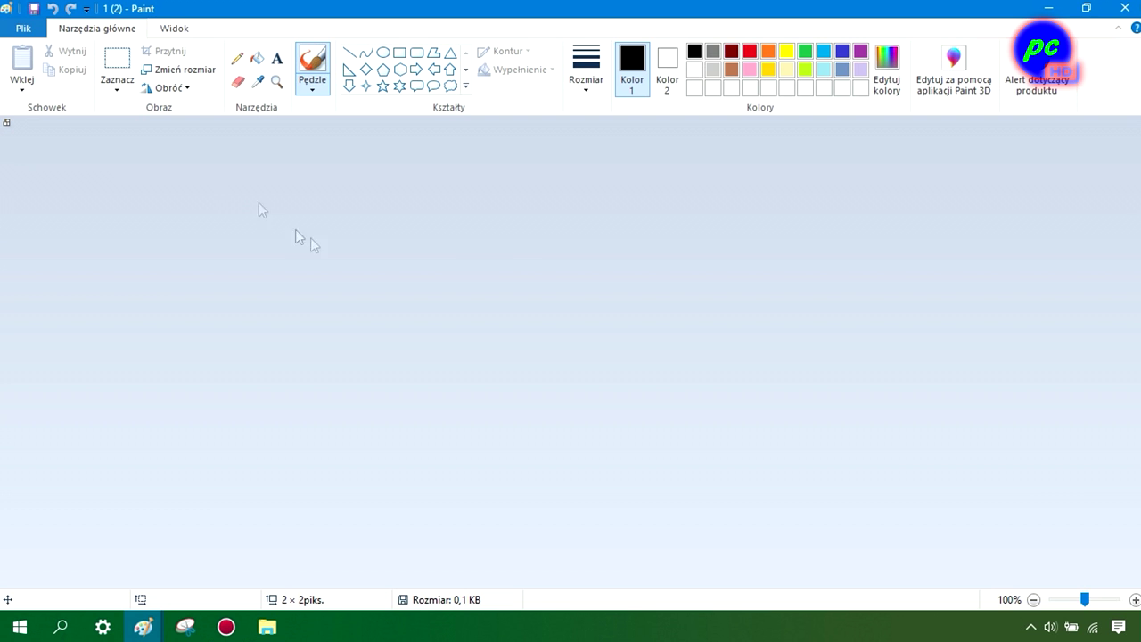
Step: Rotate the four-colour image 90° to the right, and close Paint with the change saved
left_click(1135, 599)
left_click(1135, 599)
left_click(1135, 599)
left_click(1135, 599)
left_click(1135, 599)
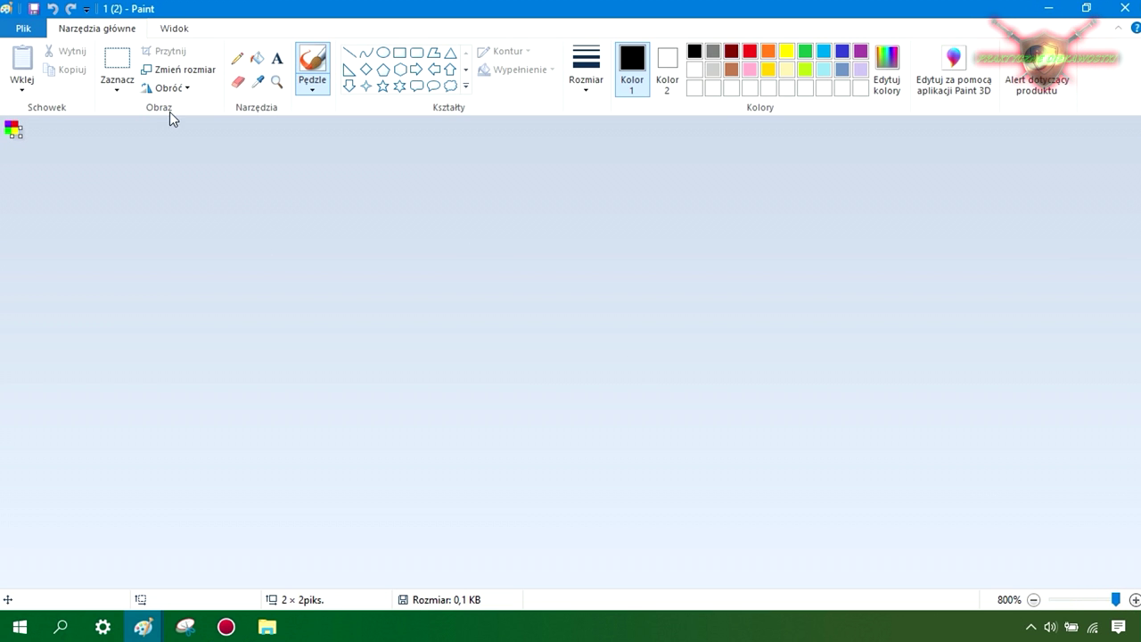
left_click(189, 89)
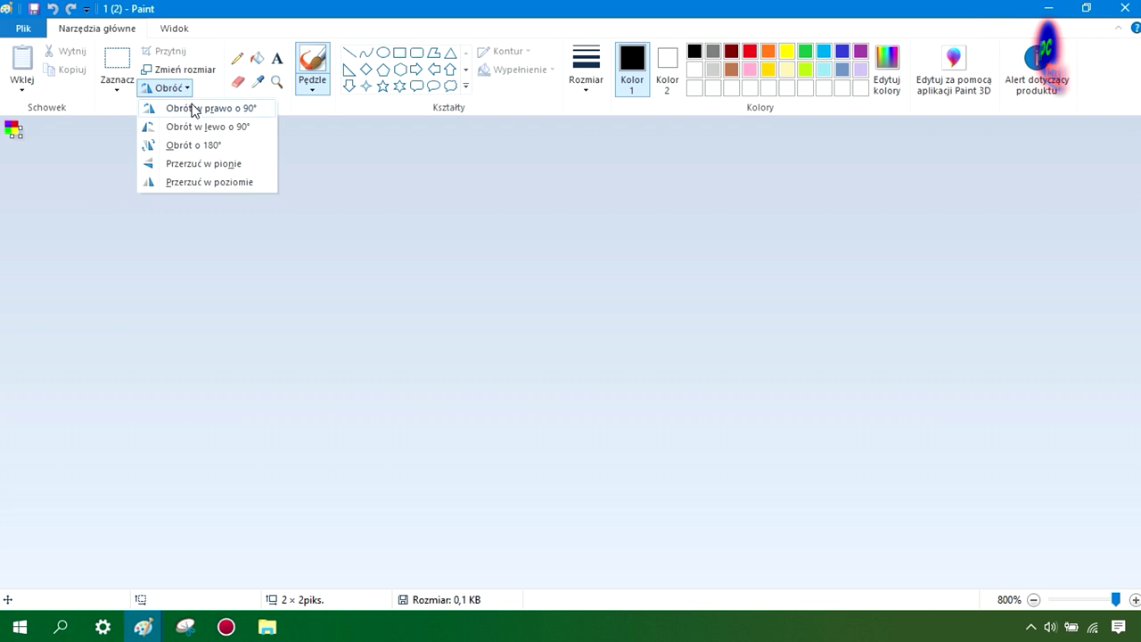
left_click(192, 108)
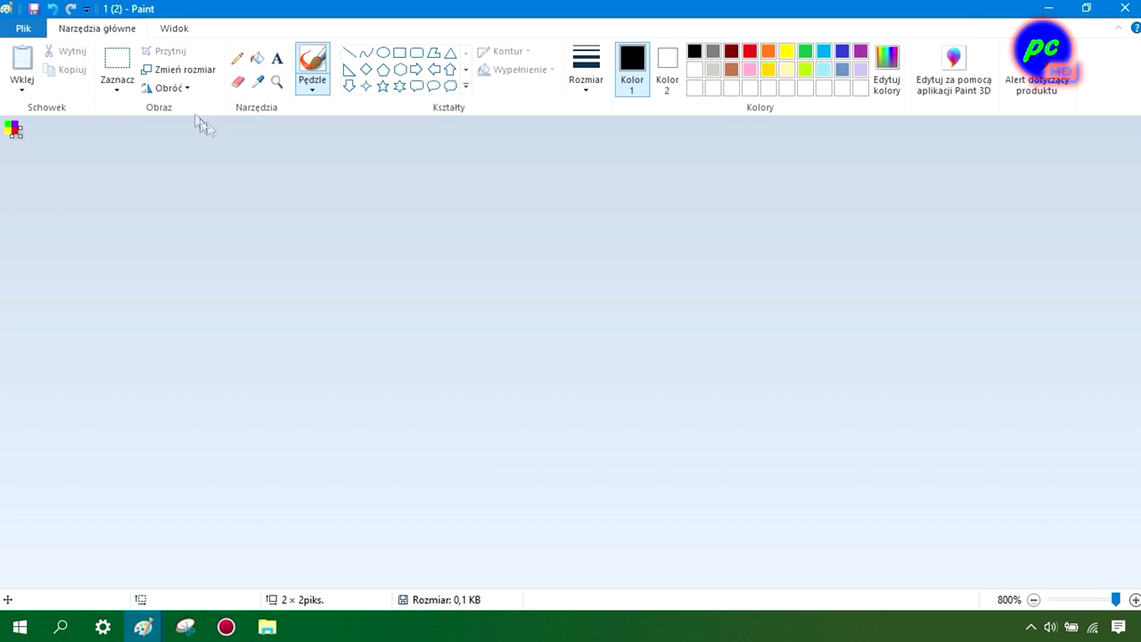
left_click(1126, 11)
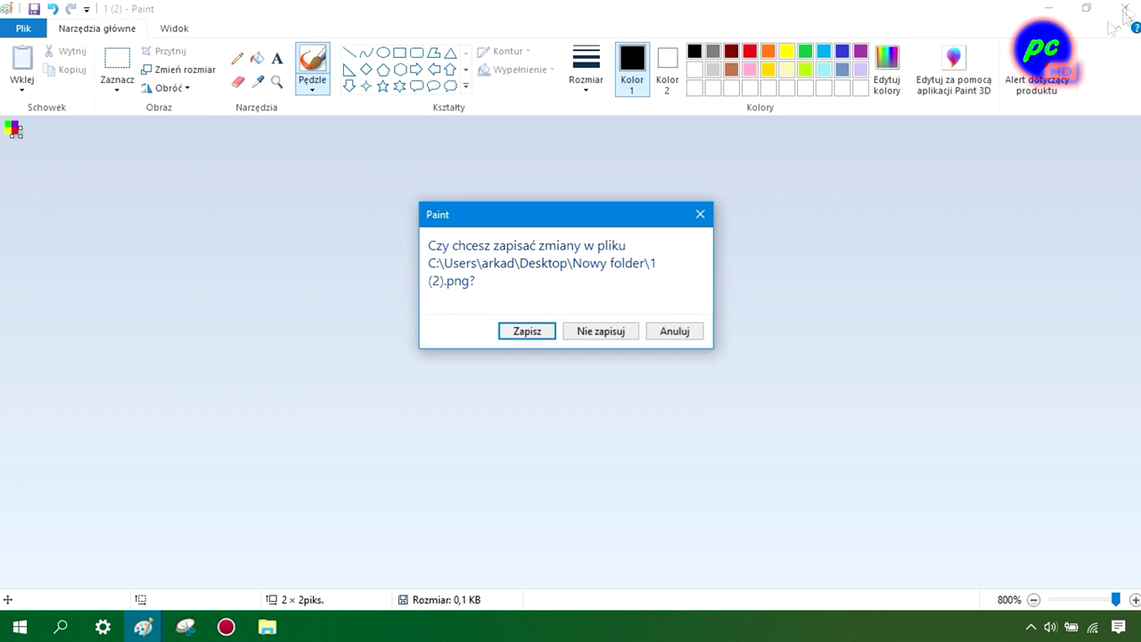
left_click(526, 331)
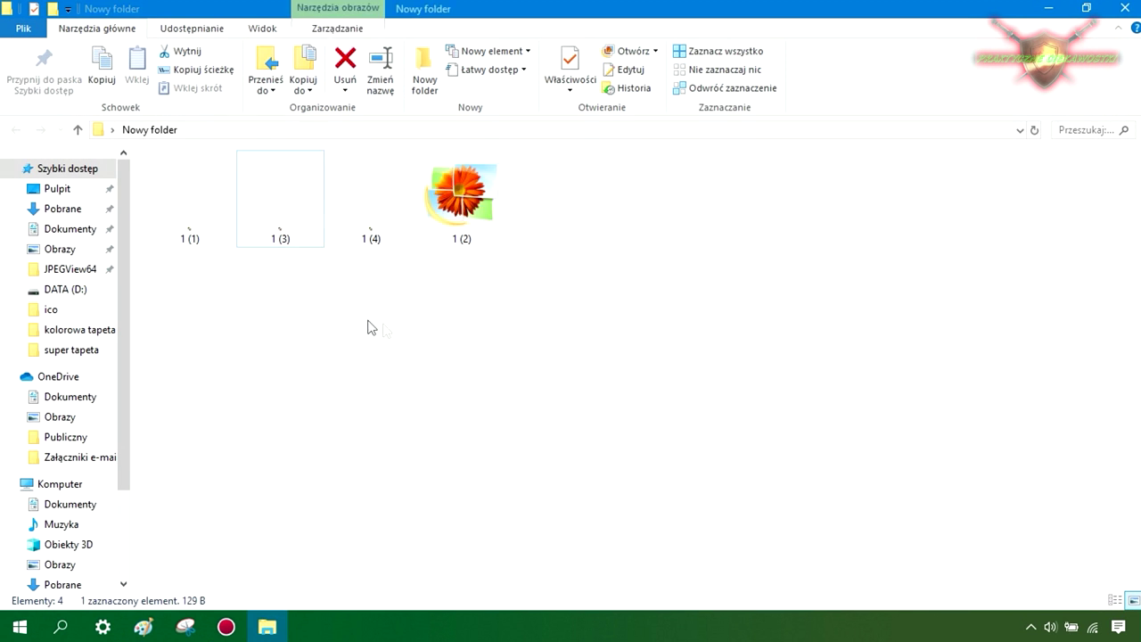
Step: Open the image 1 (3) from the folder in Paint
left_click(364, 288)
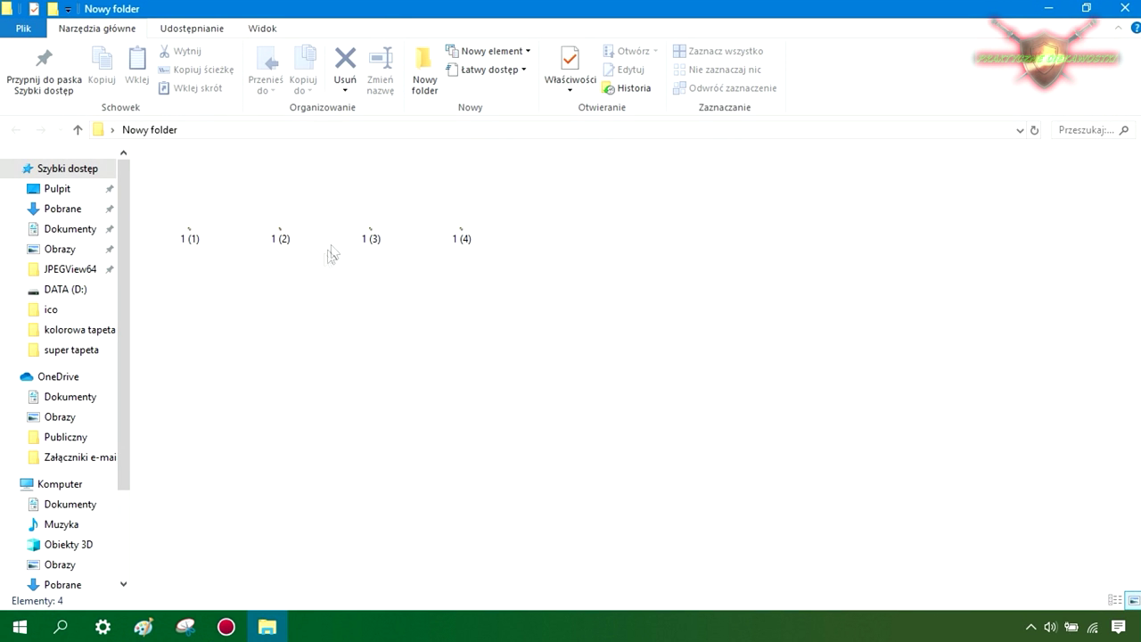
left_click(371, 219)
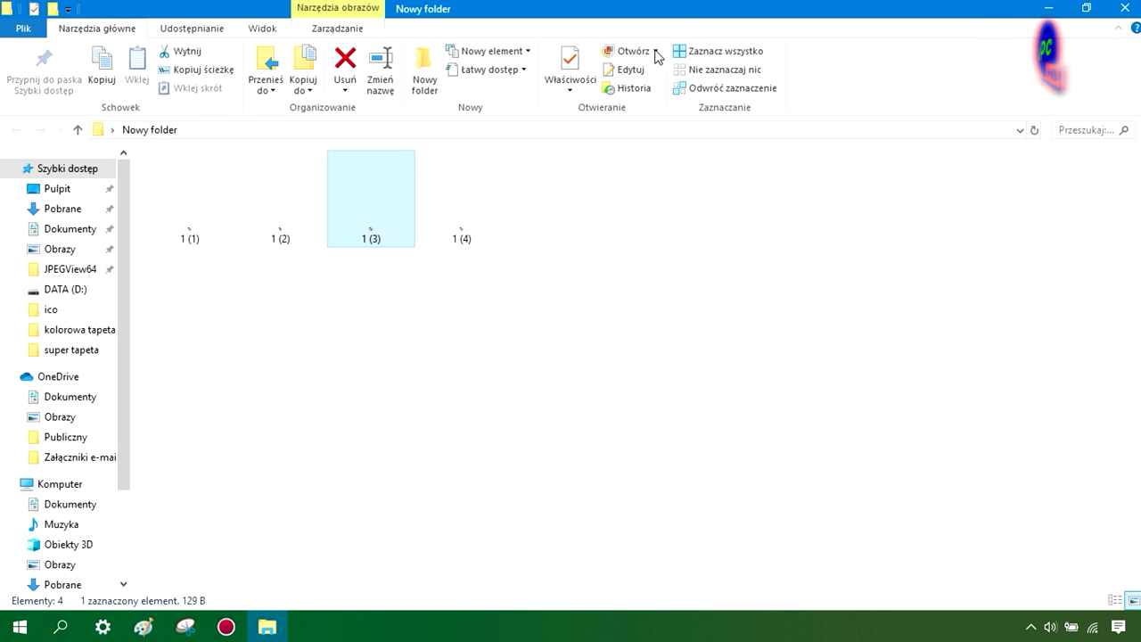
left_click(656, 55)
left_click(643, 180)
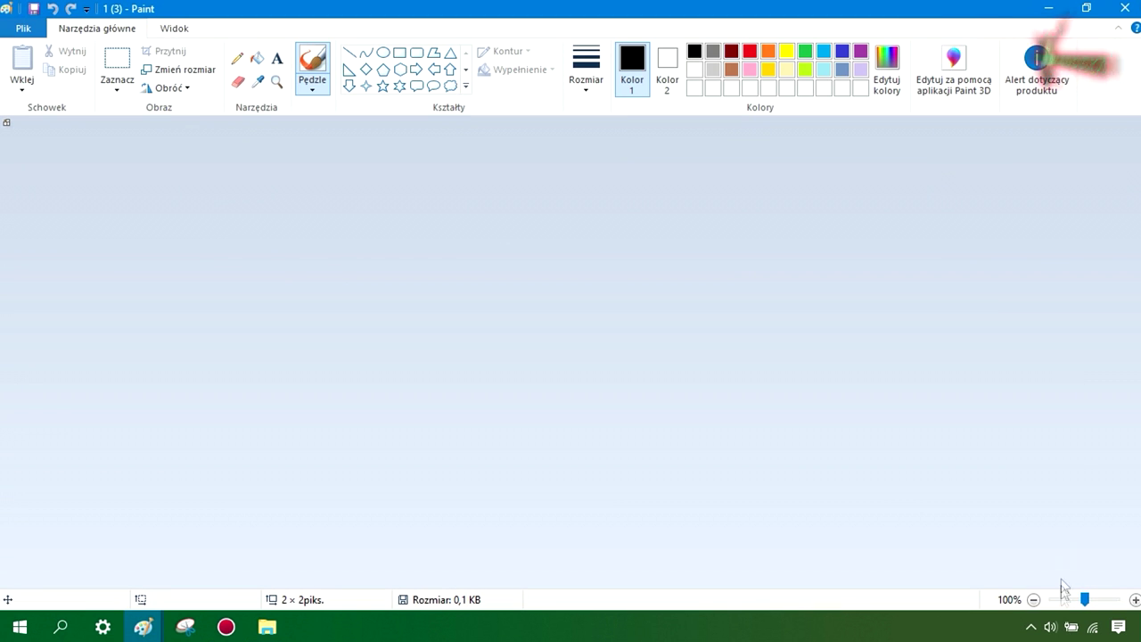
Step: Rotate the four-colour image 90° to the right twice, and close Paint with the change saved
left_click_drag(1085, 599, 1116, 600)
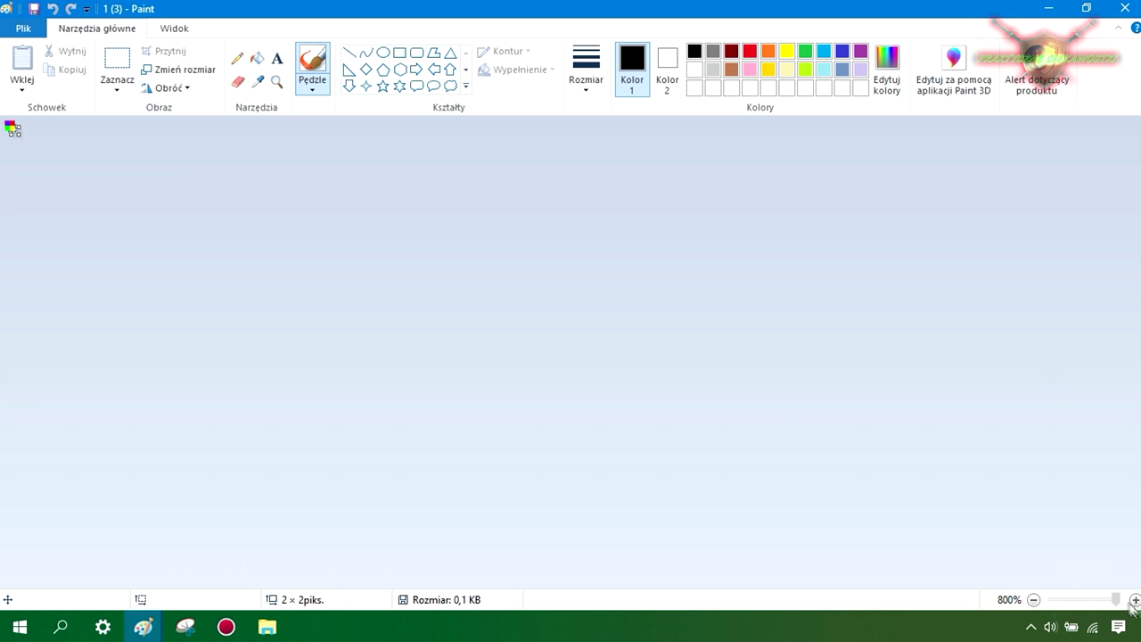
left_click(186, 89)
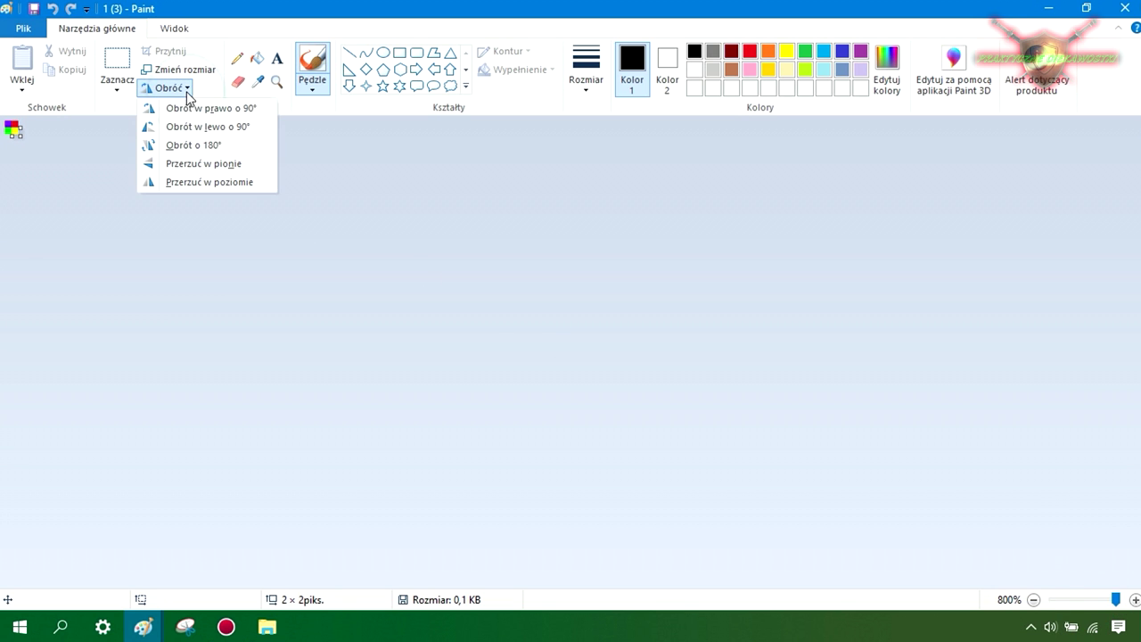
left_click(214, 109)
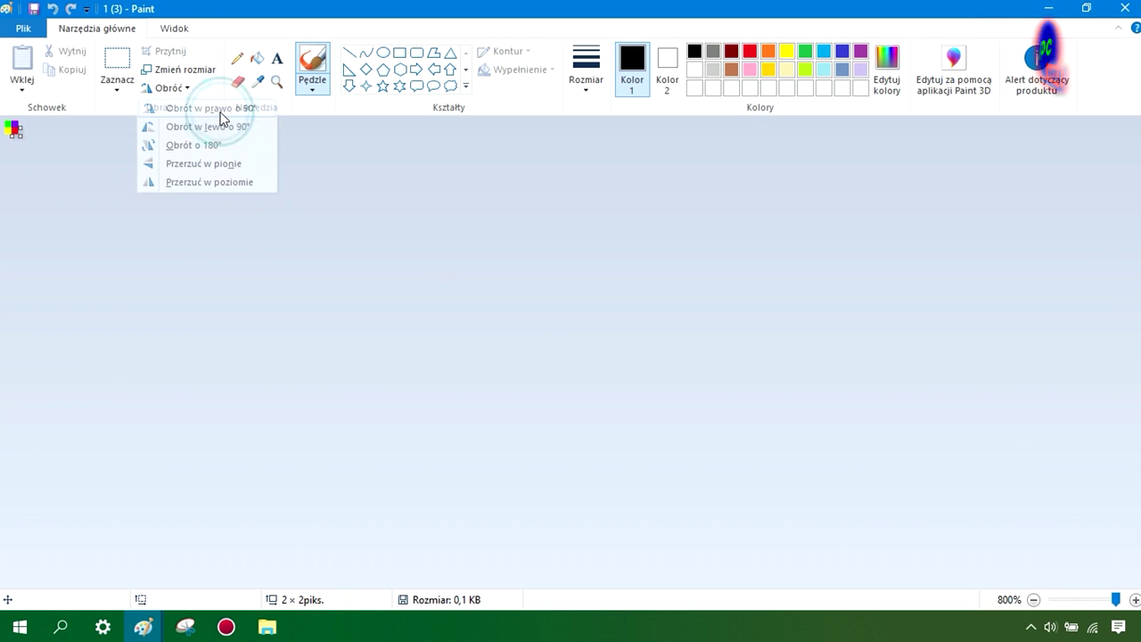
left_click(178, 86)
left_click(206, 111)
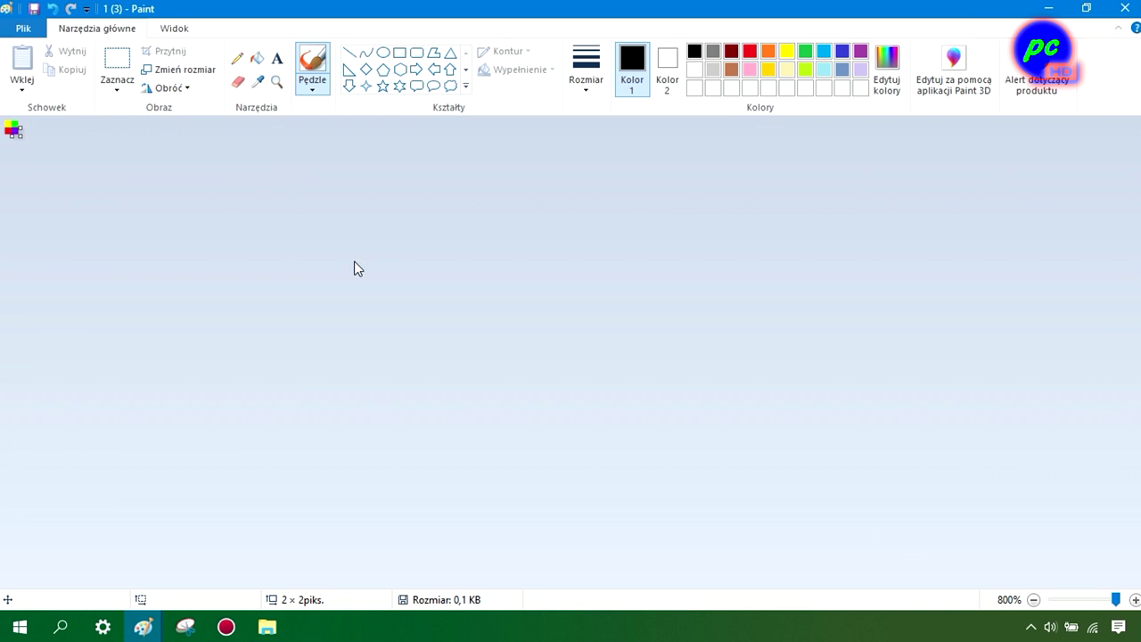
left_click(1121, 8)
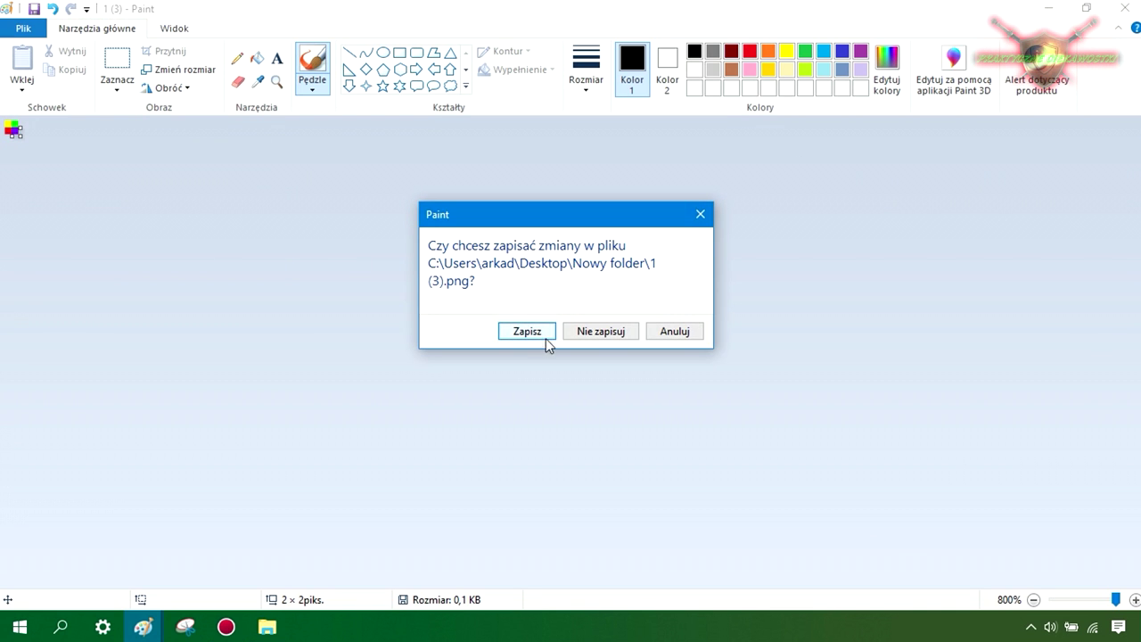
left_click(527, 330)
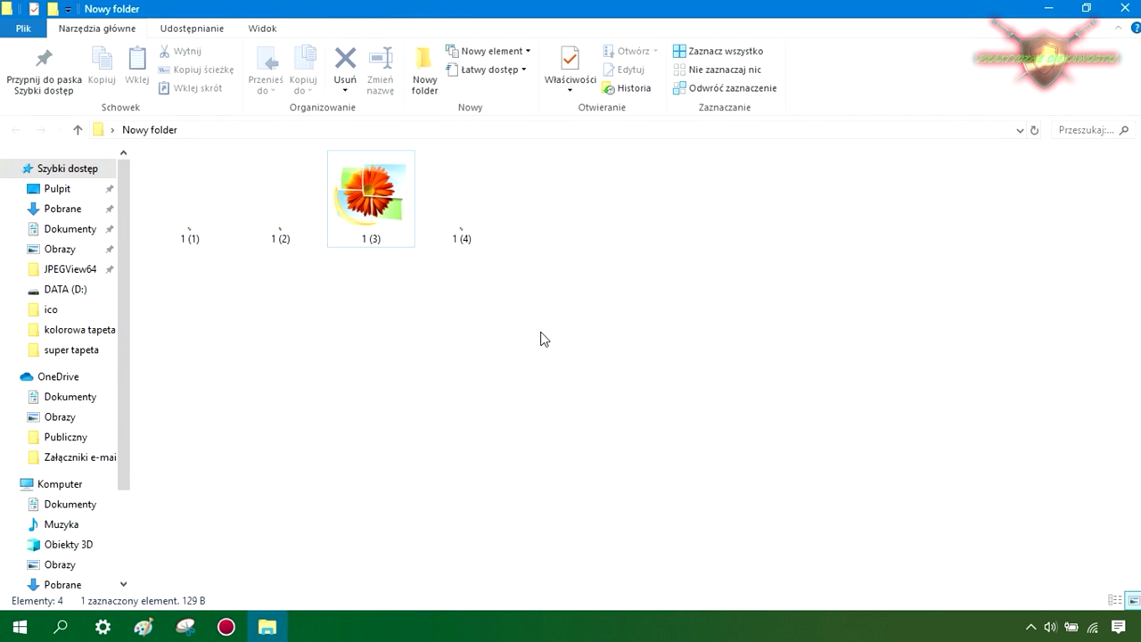
Step: Open the image 1 (4) from the folder in Paint
left_click(464, 234)
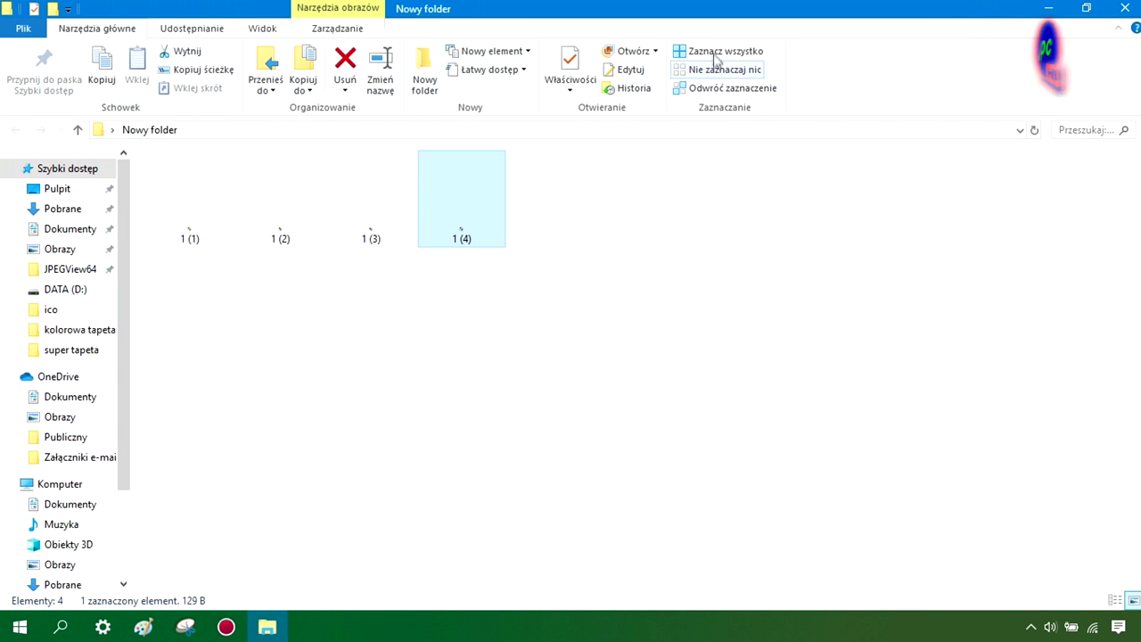
left_click(656, 52)
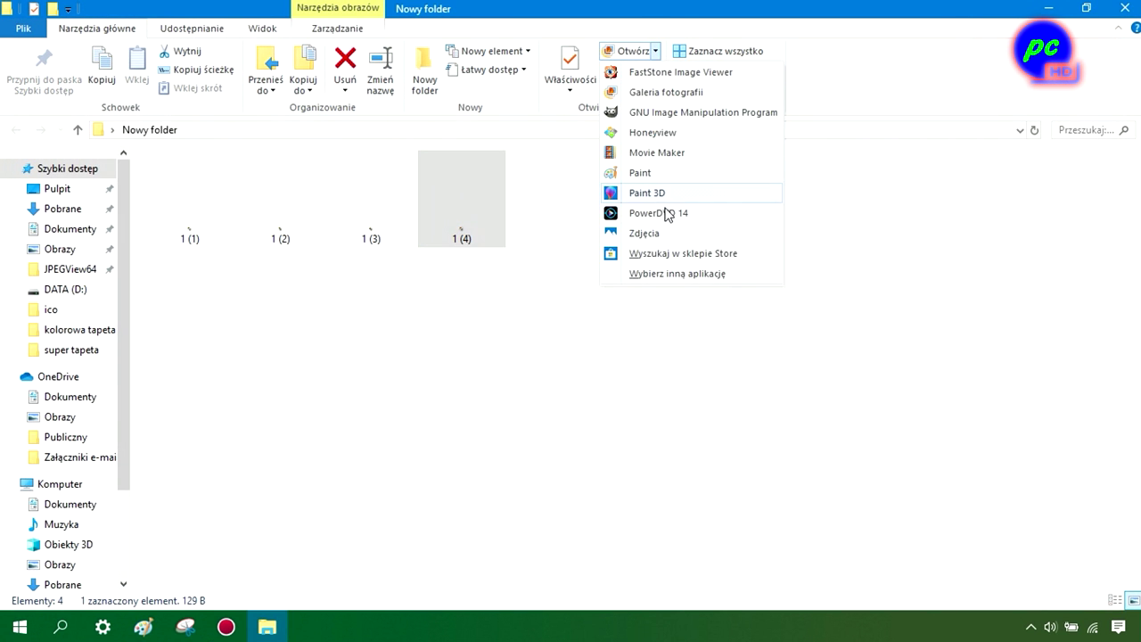
left_click(651, 174)
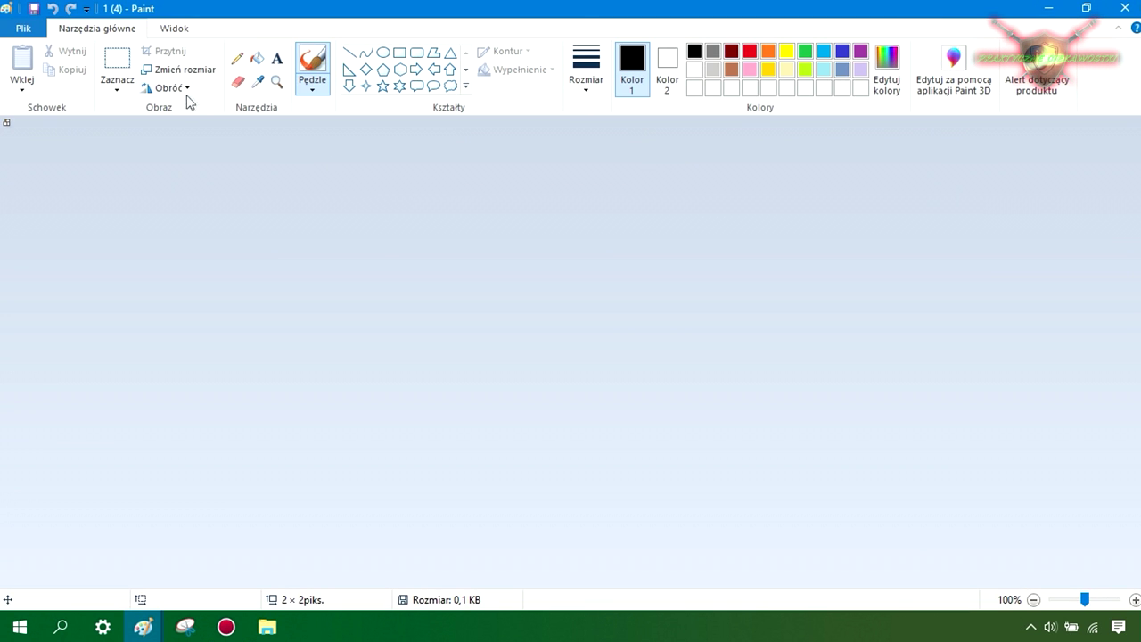
Step: Rotate the tiny image 90° to the right three times, and close Paint with the change saved
left_click(183, 89)
left_click(207, 108)
left_click(188, 89)
left_click(191, 108)
left_click(186, 89)
left_click(189, 107)
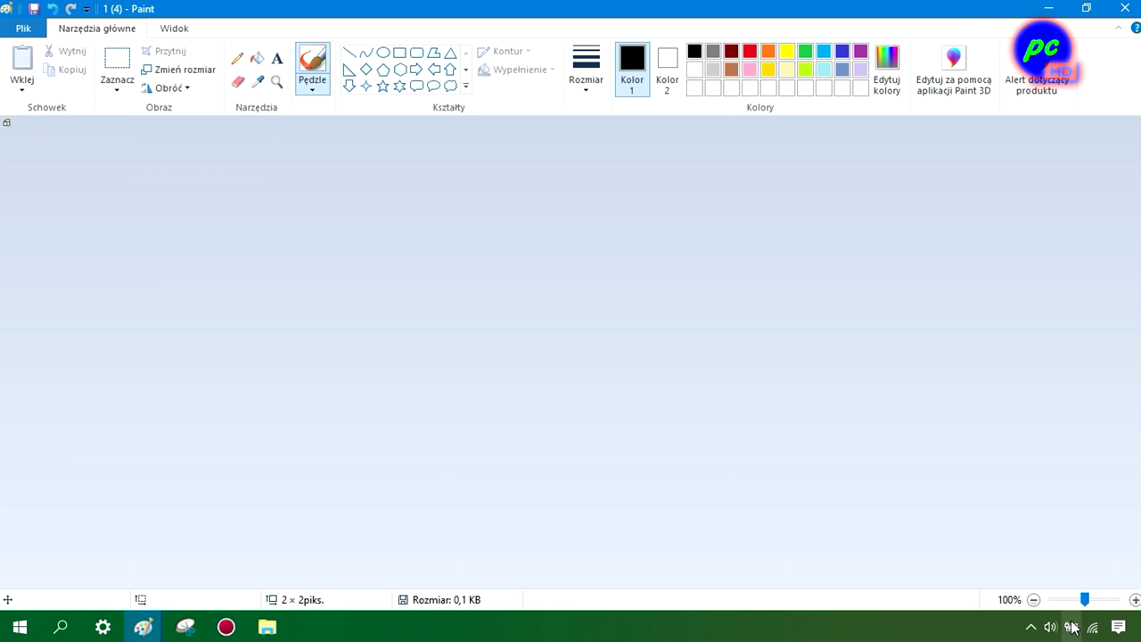
left_click_drag(1085, 599, 1136, 600)
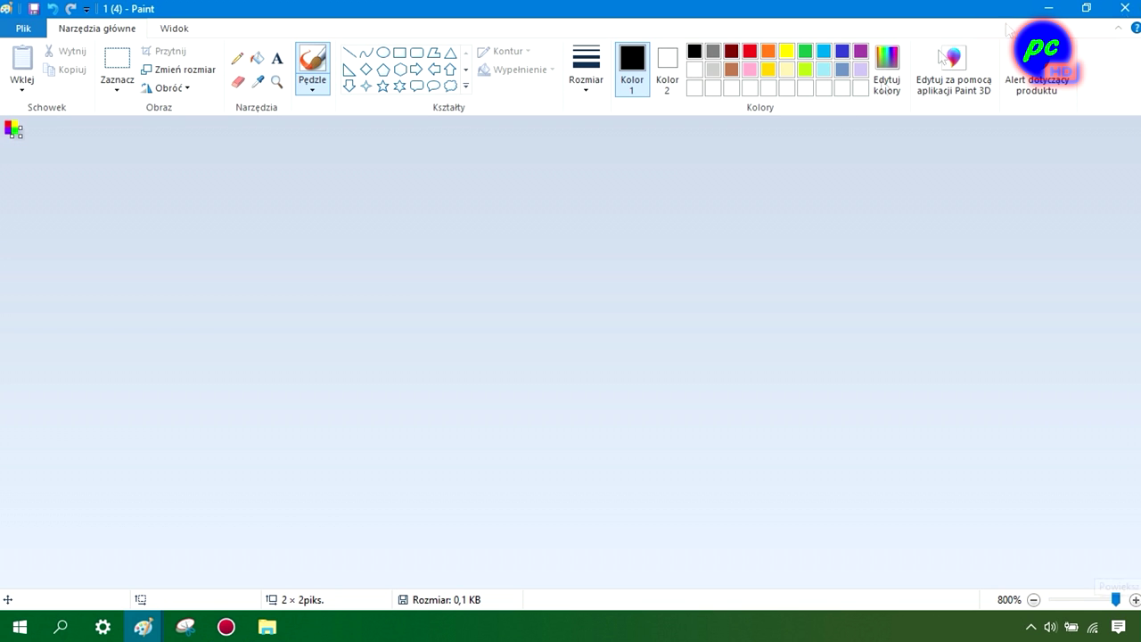
left_click(1126, 8)
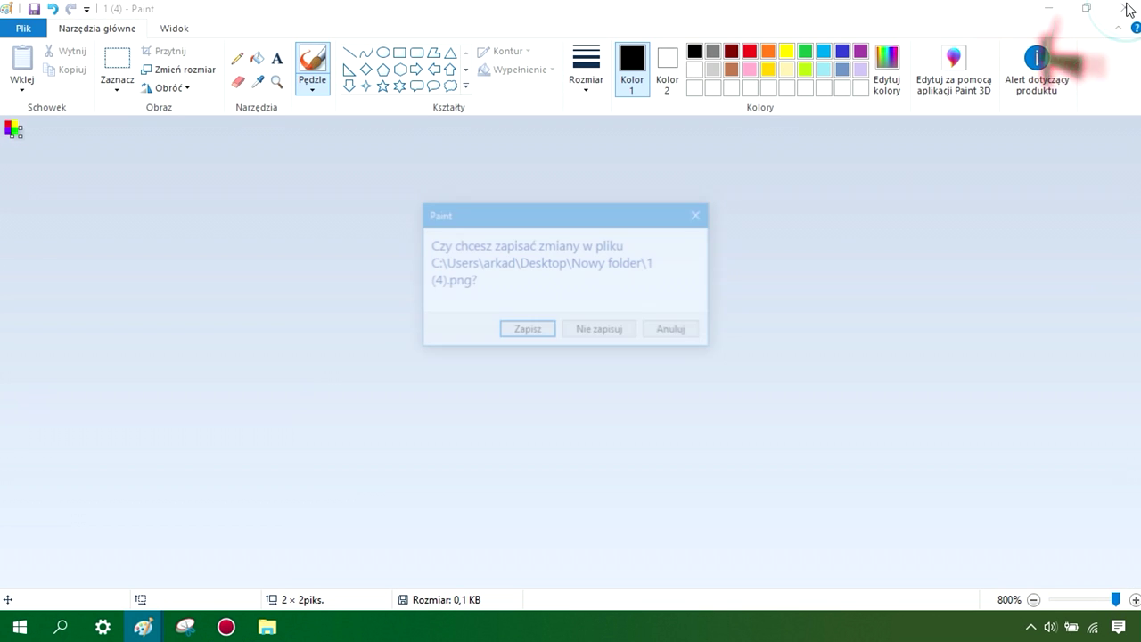
left_click(536, 337)
Step: Close the window of the image folder and move the folder below the tęcza image on the desktop
mouse_move(195, 257)
left_mouse_down()
mouse_move(319, 210)
mouse_move(467, 199)
left_mouse_up()
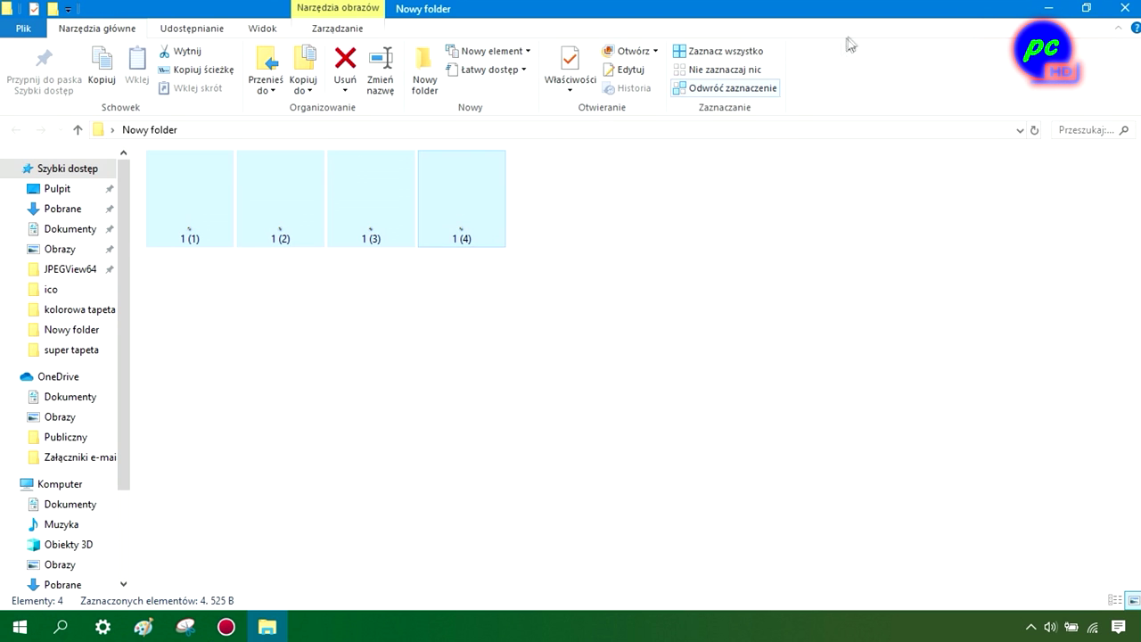
left_click(1122, 9)
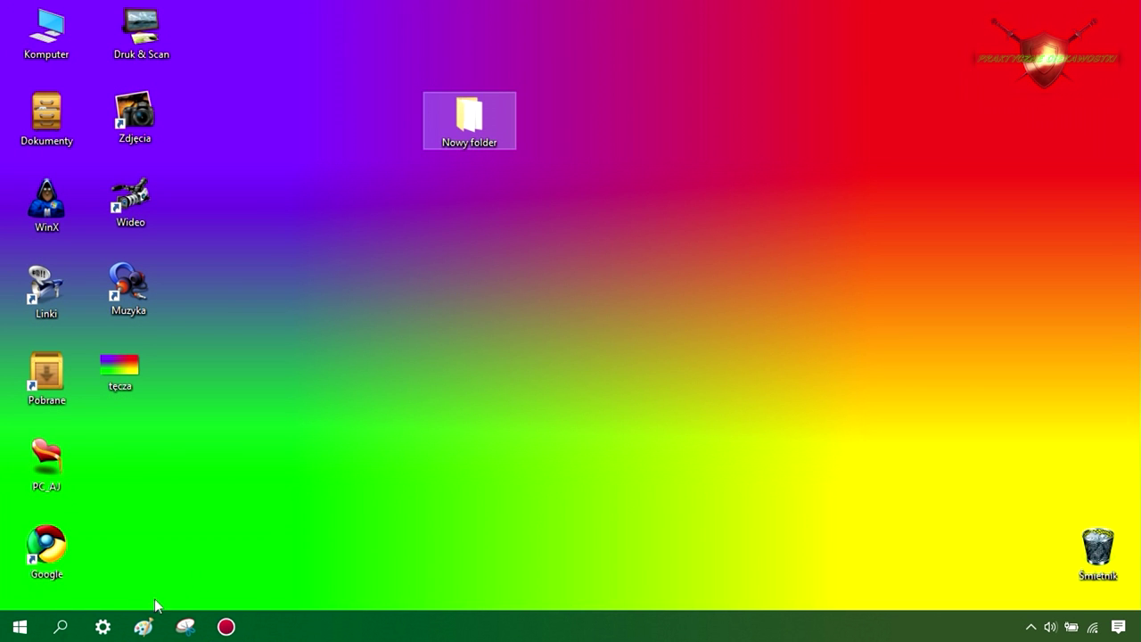
left_click_drag(469, 120, 123, 446)
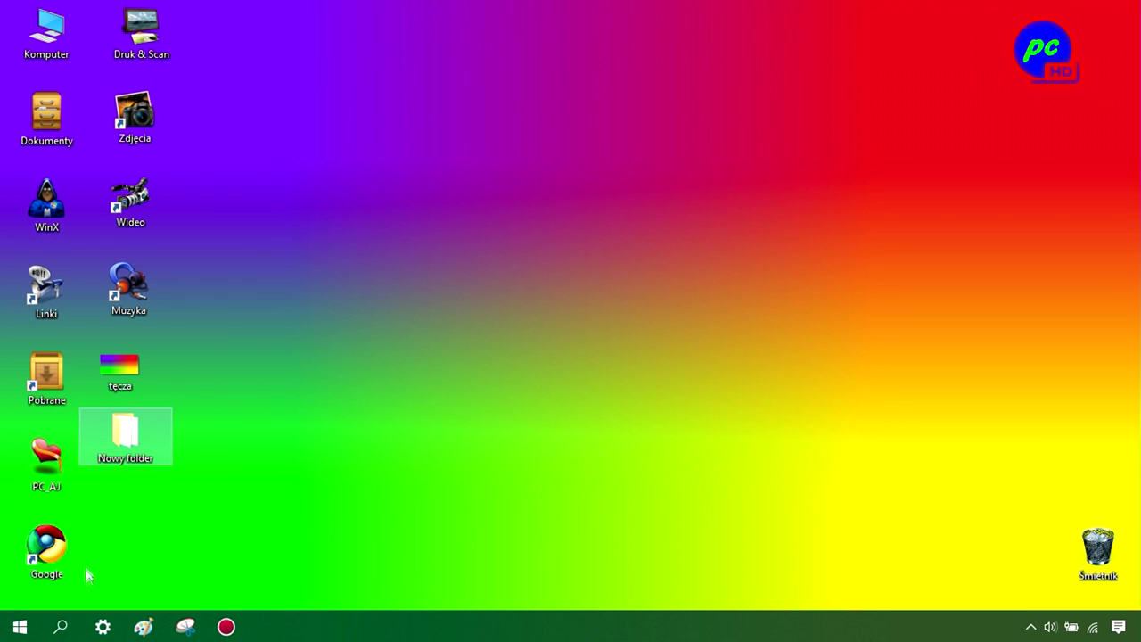
Step: Open the desktop background settings in Windows Settings and set the background type to Pokaz slajdów
left_click(104, 626)
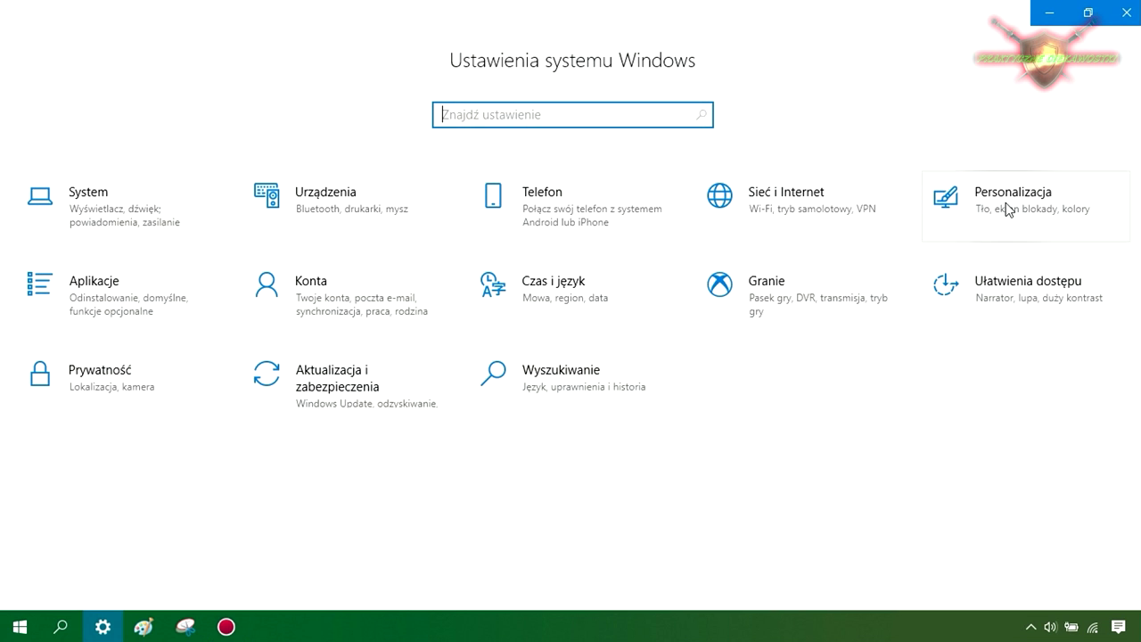
left_click(1008, 209)
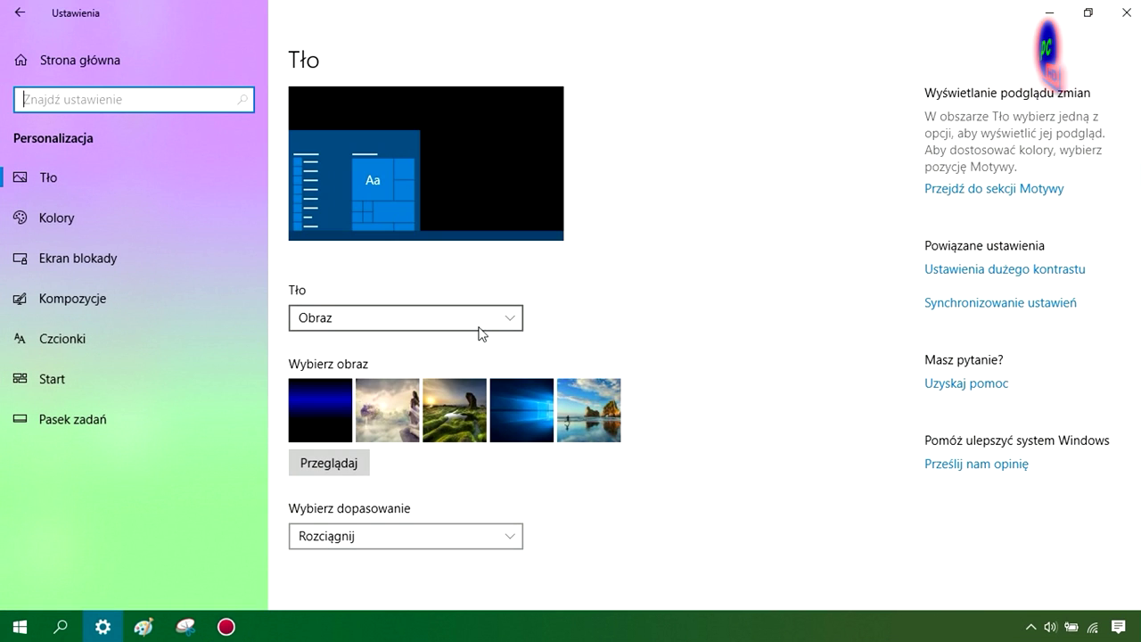
left_click(510, 321)
left_click(337, 376)
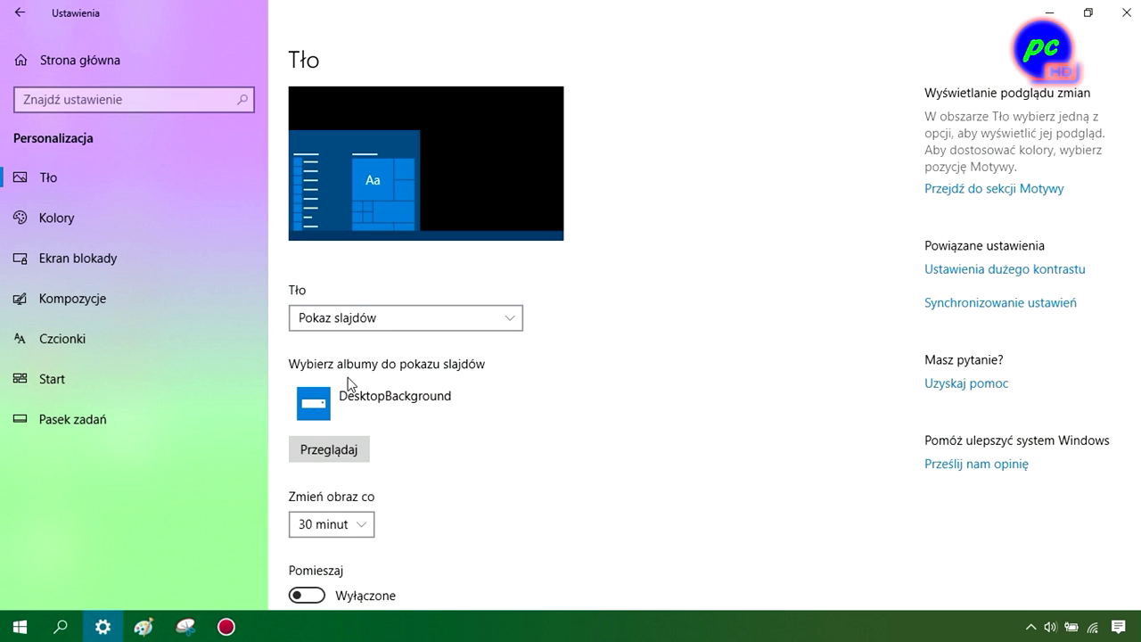
Step: Choose Nowy folder on the desktop as the album for the background slideshow
left_click(329, 450)
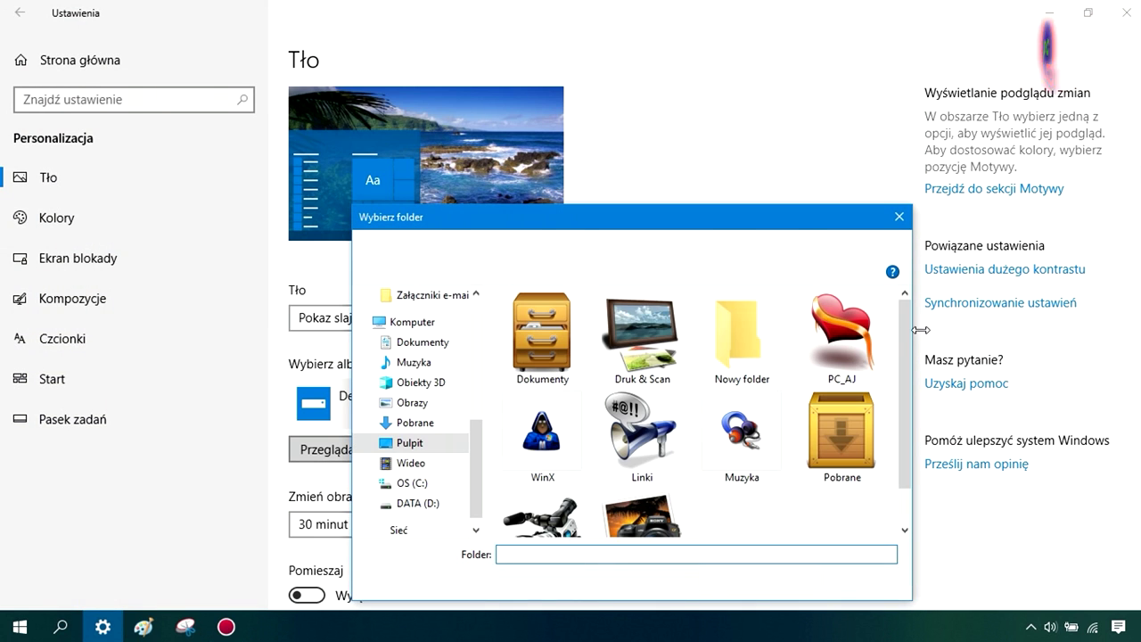
left_click(740, 337)
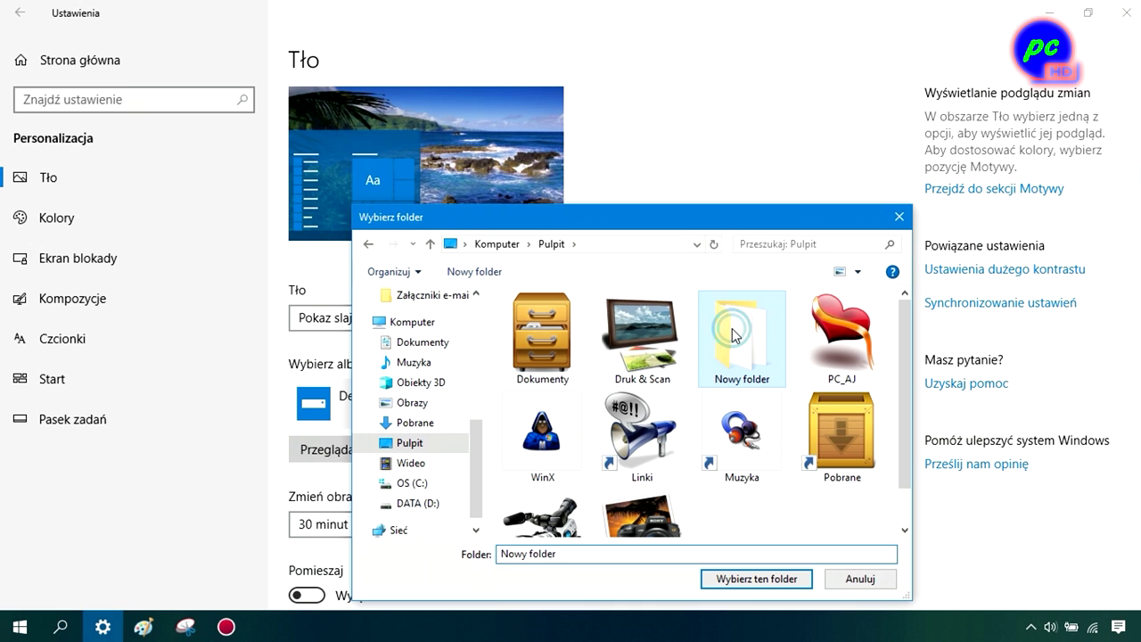
left_click(770, 580)
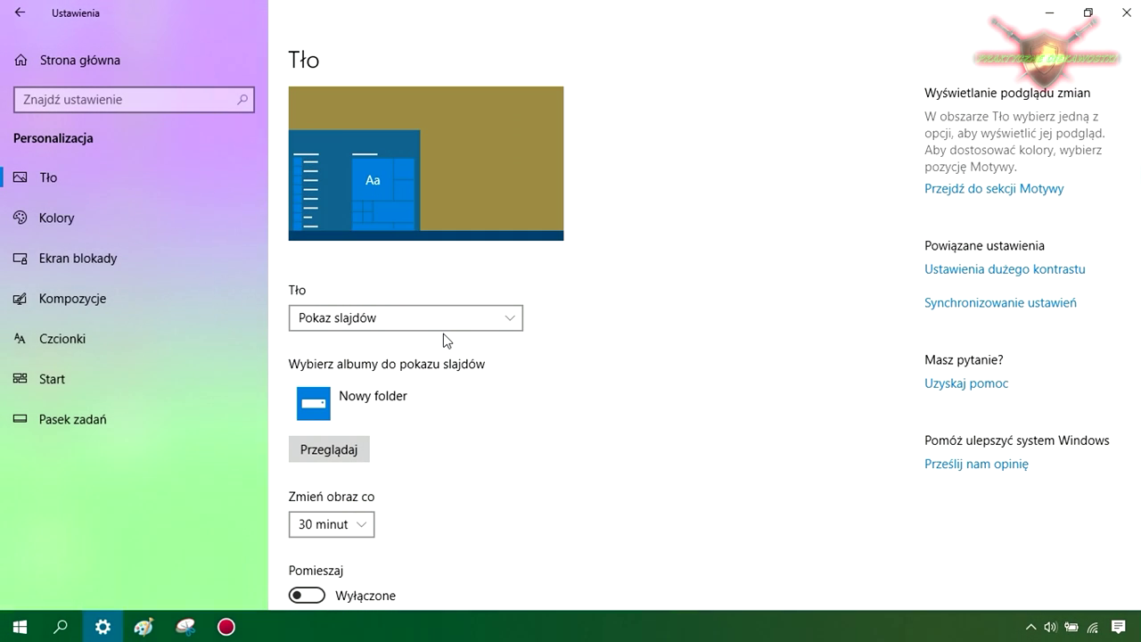
Step: Set the slideshow to change the picture every 1 minute, and close Settings
scroll(449, 402, "down", 3)
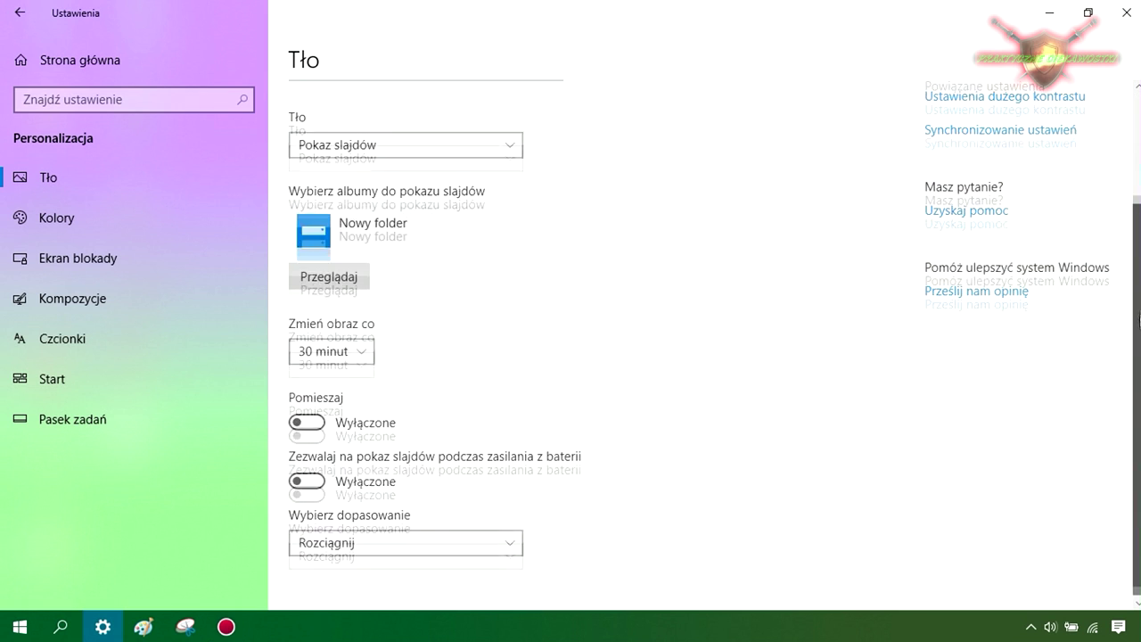
left_click(331, 349)
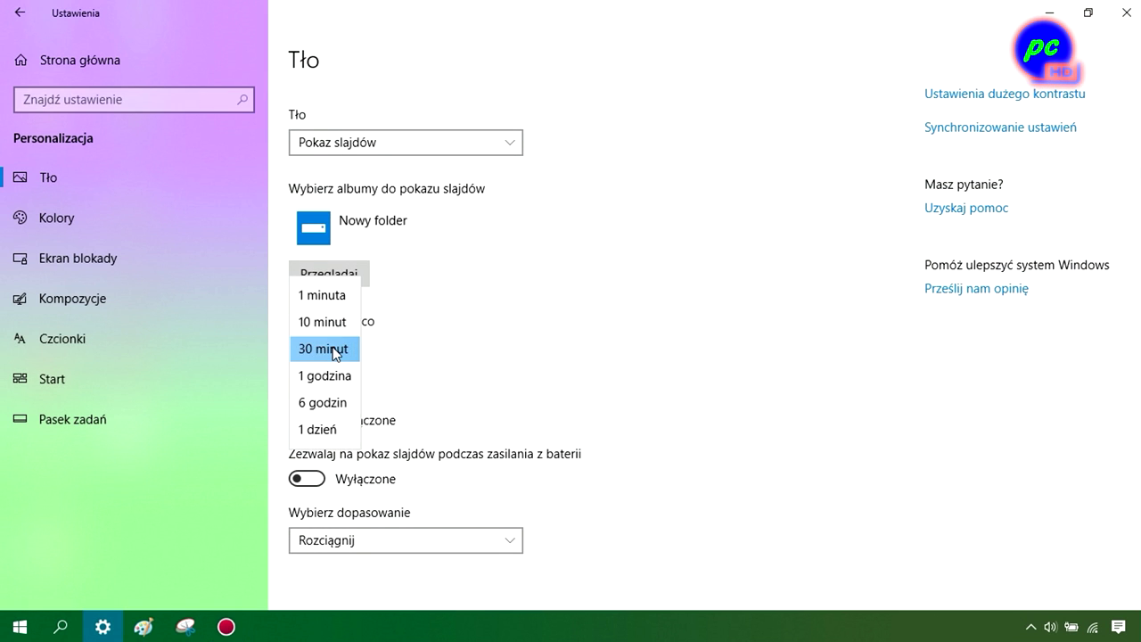
left_click(322, 297)
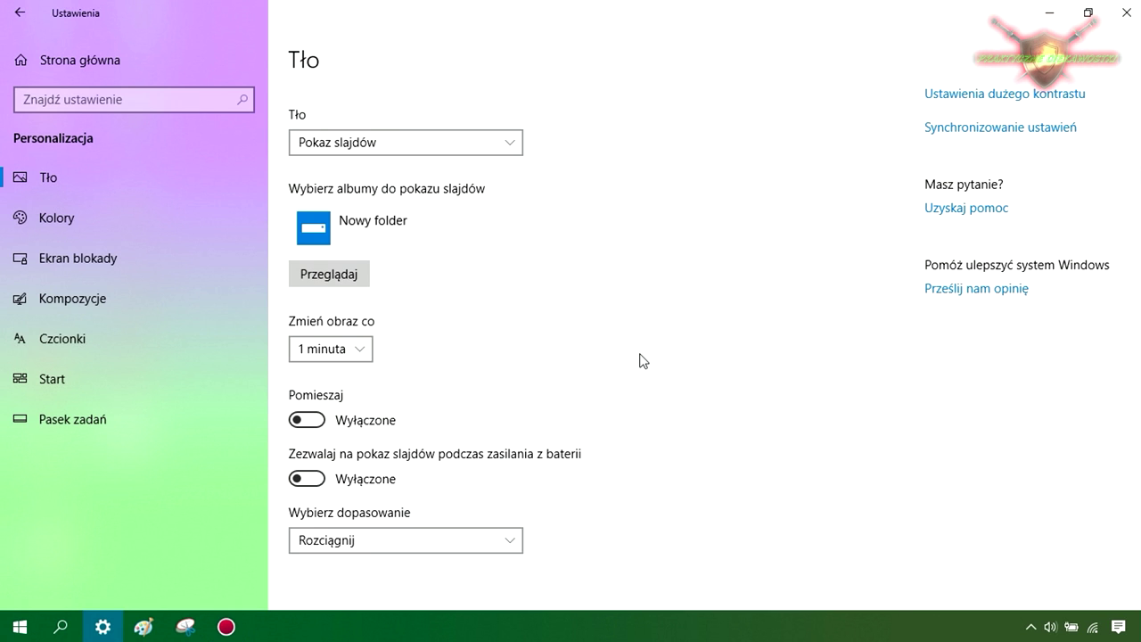
left_click(1127, 13)
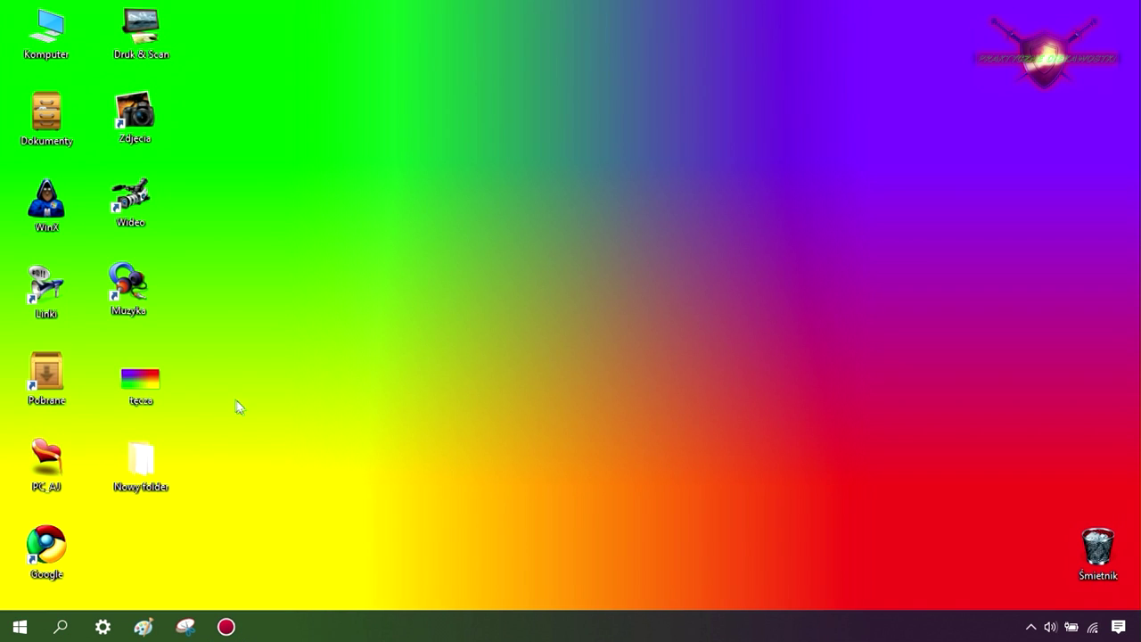
Step: Move Nowy folder and the tęcza image from the desktop to the recycle bin
left_click_drag(230, 395, 1095, 539)
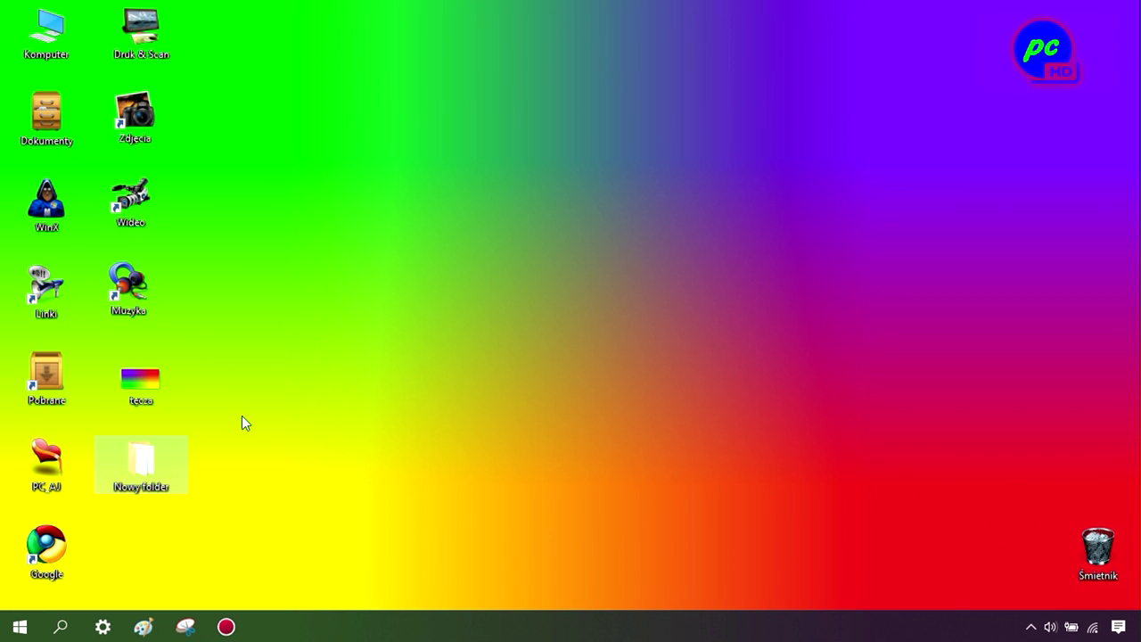
left_click_drag(130, 381, 1093, 544)
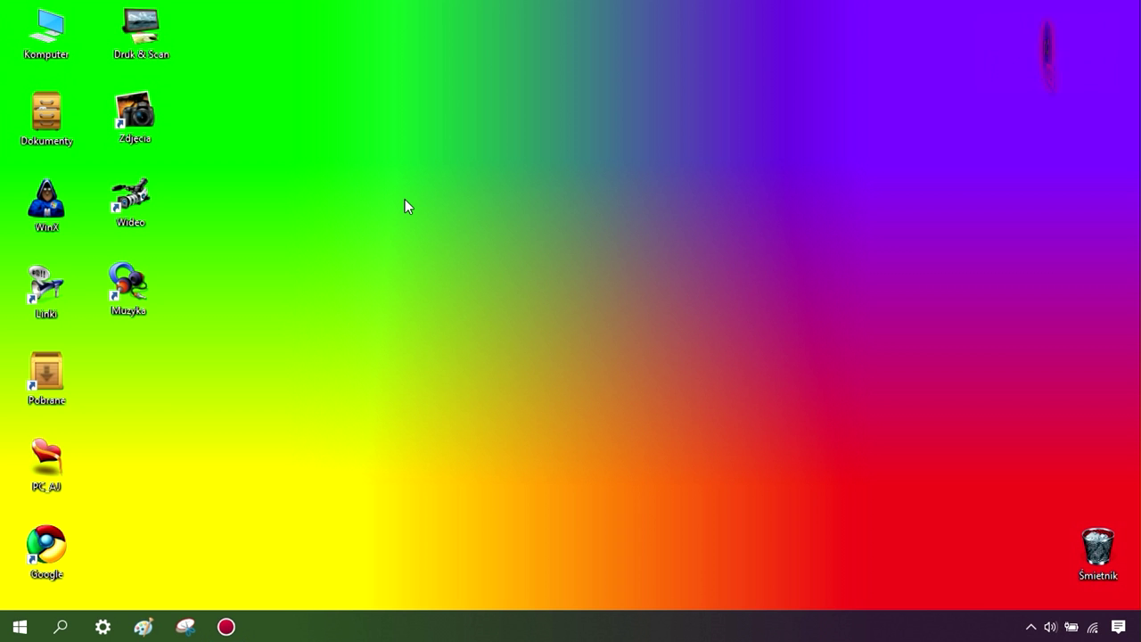
left_click(185, 624)
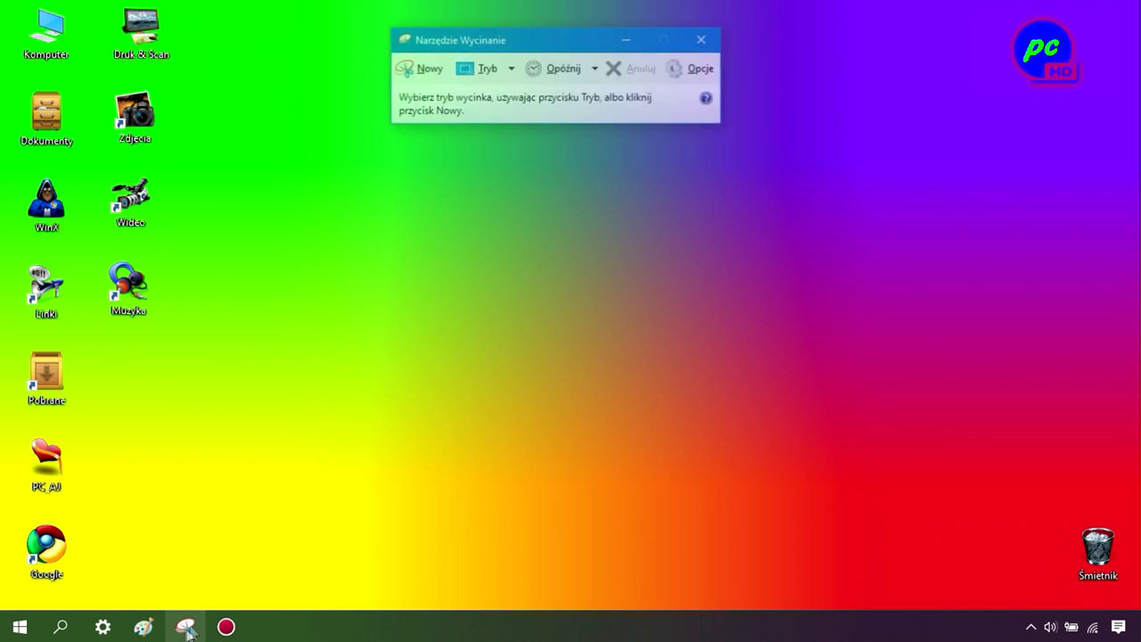
left_click(704, 39)
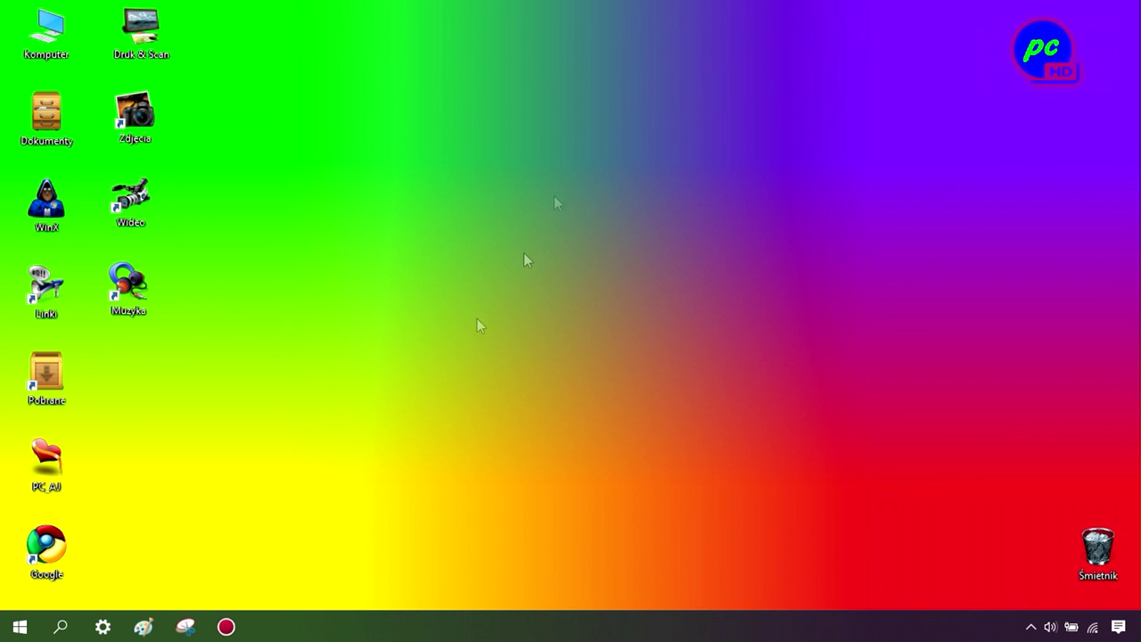
Step: Open Paint and resize the blank canvas to 1 × 2 pixels
left_click(143, 627)
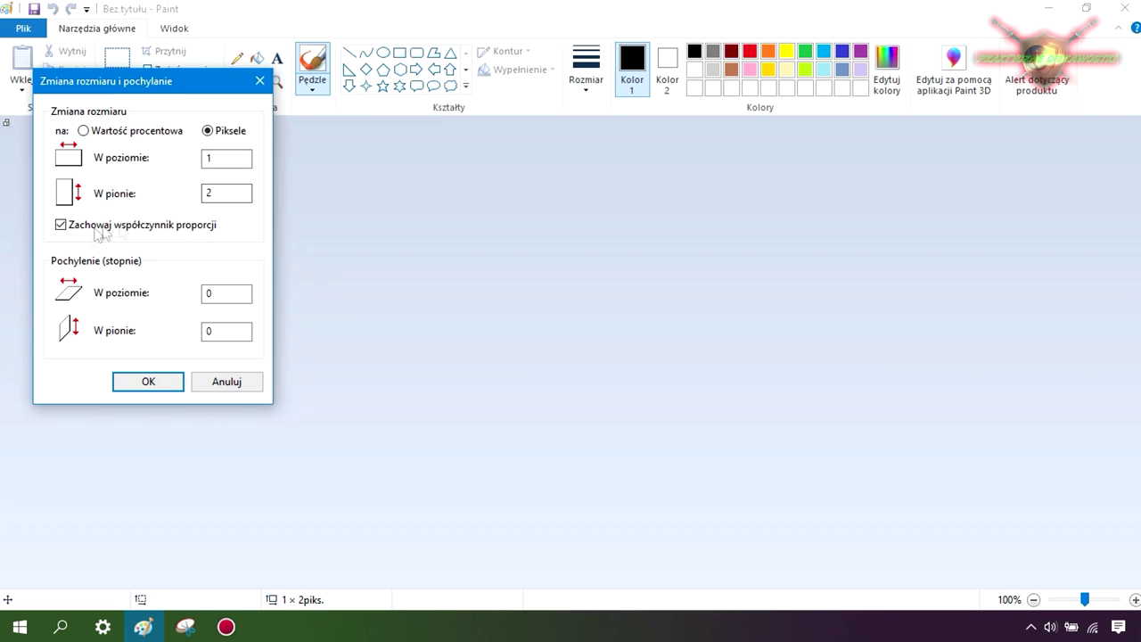
key("Return")
left_click(1050, 9)
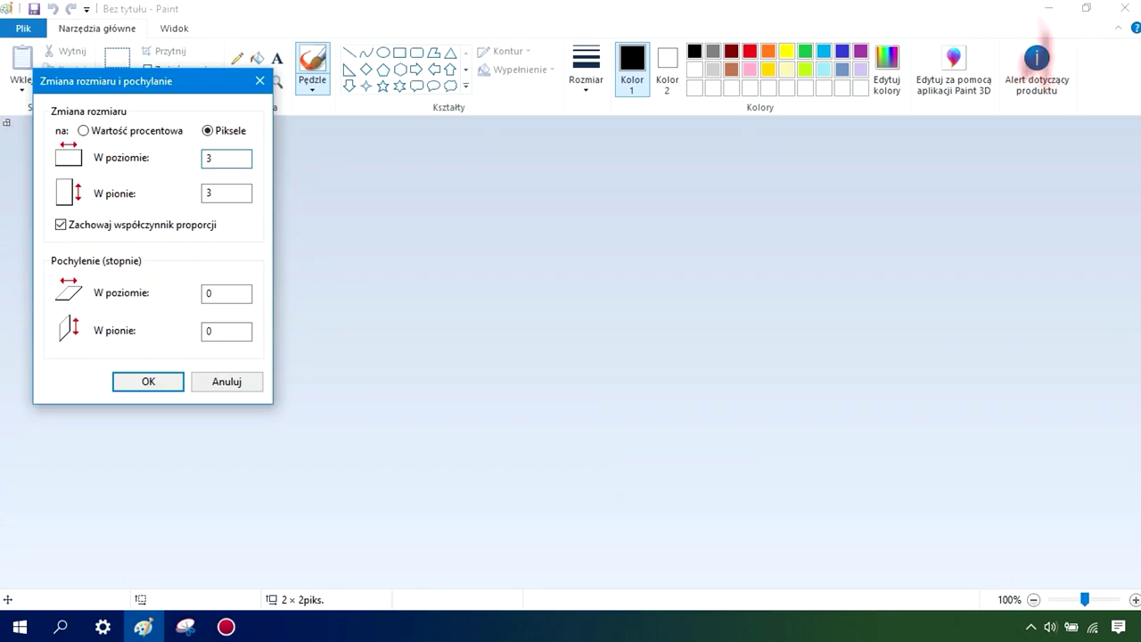
Step: Resize the canvas to 3 × 3 pixels with Zachowaj współczynnik proporcji turned off, and paint it black with a blue centre pixel
left_click(61, 225)
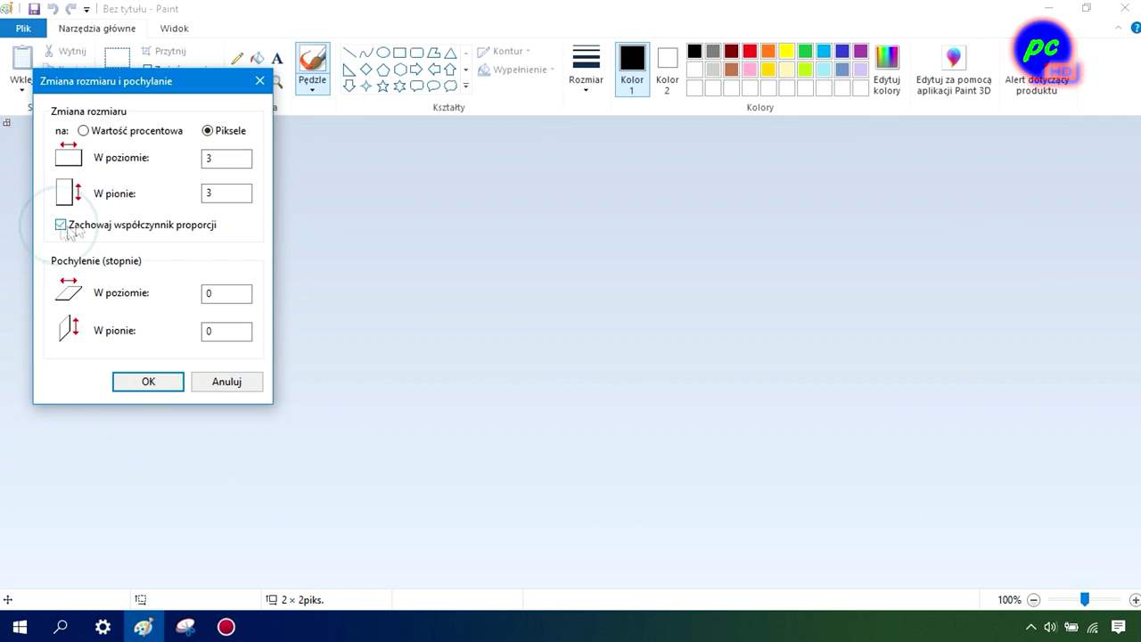
left_click(148, 385)
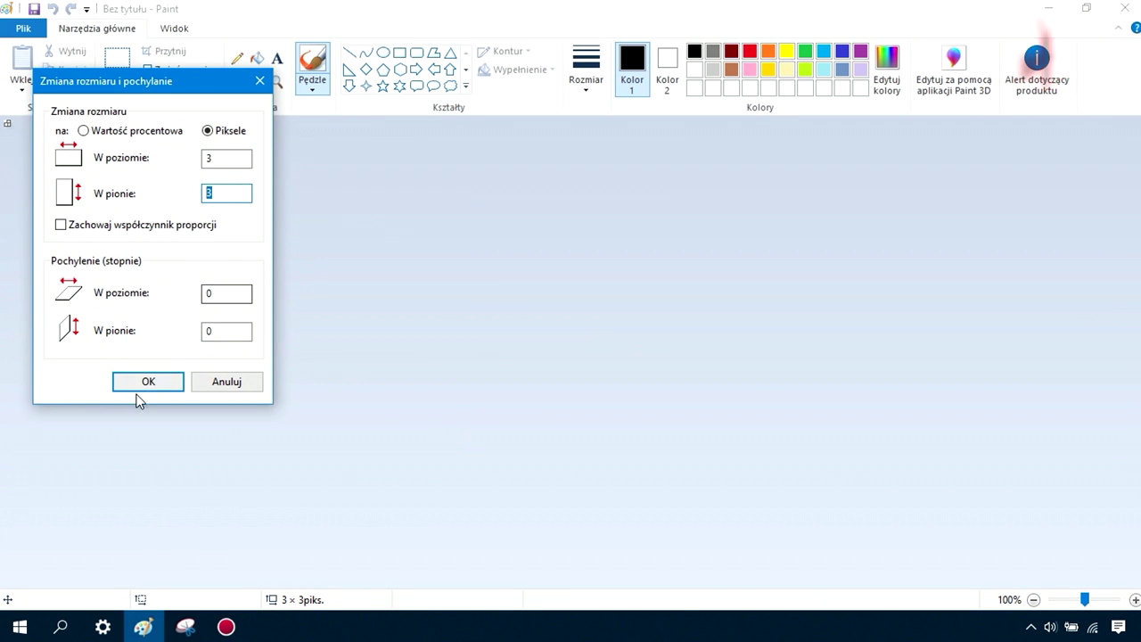
left_click(148, 381)
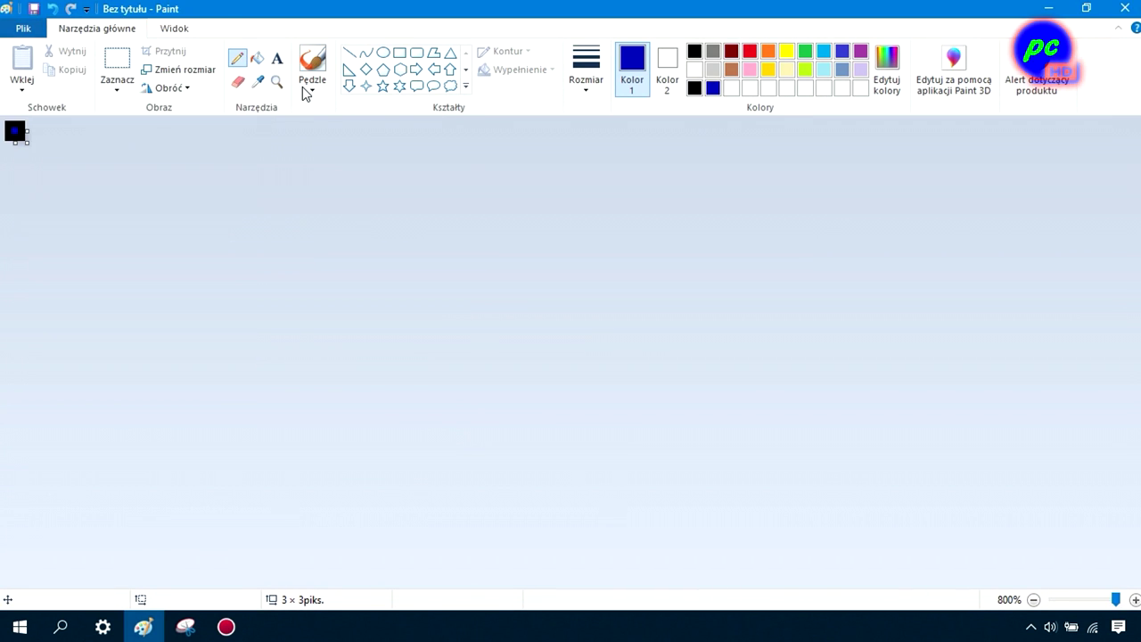
left_click(303, 87)
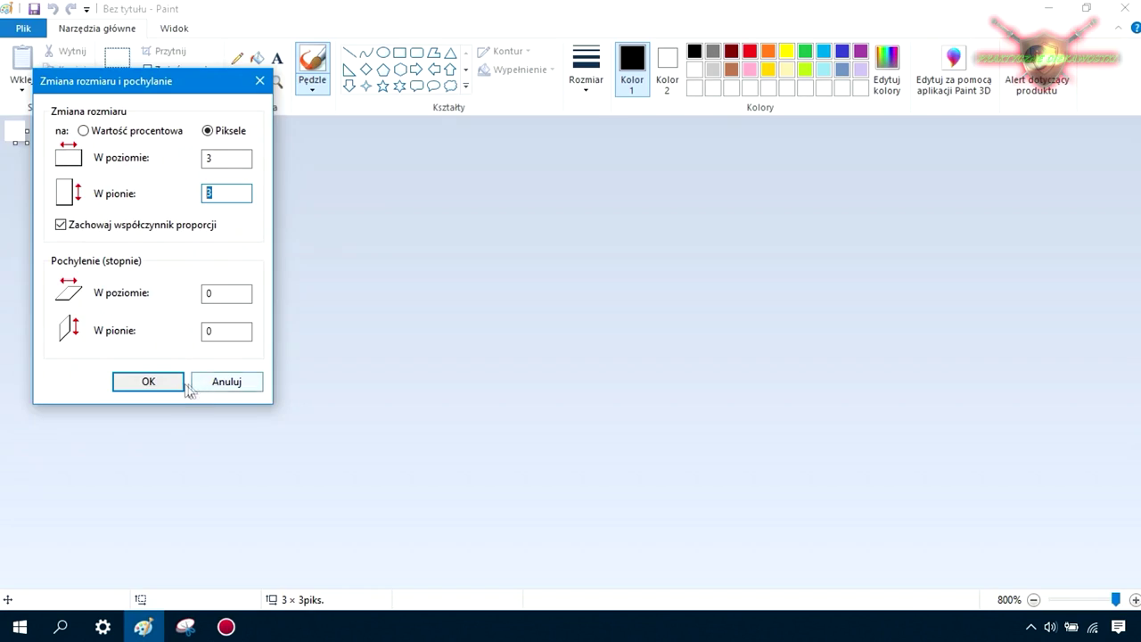
left_click(182, 383)
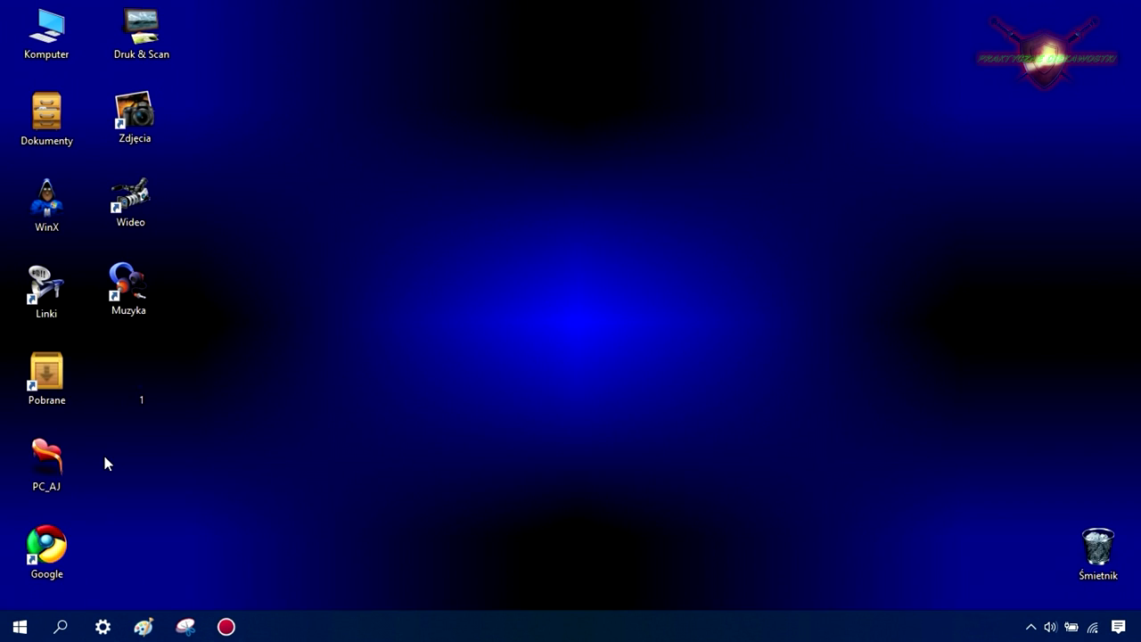
Step: Open Paint again and set the width and height of a blank canvas to 3 × 3 pixels
left_click(143, 627)
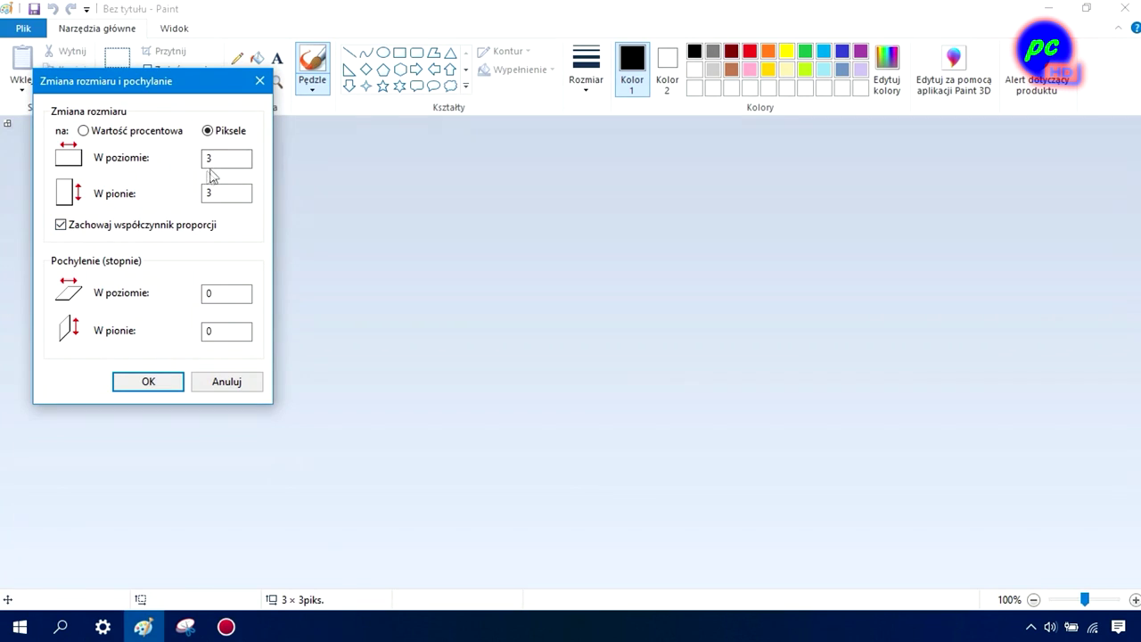
double_click(218, 158)
double_click(219, 193)
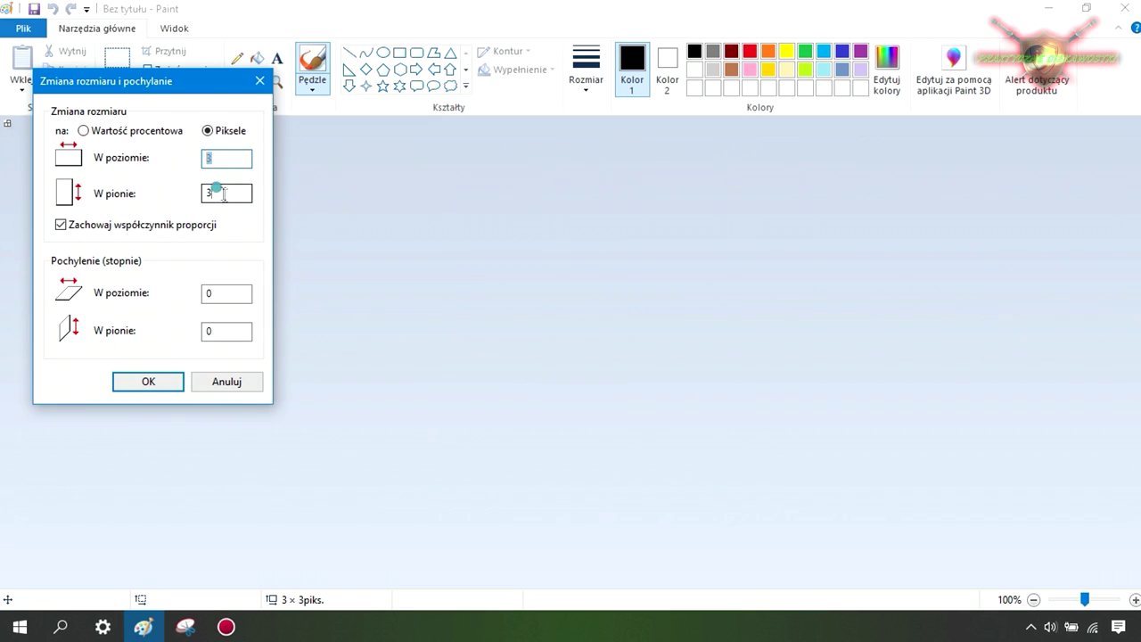
key("Tab")
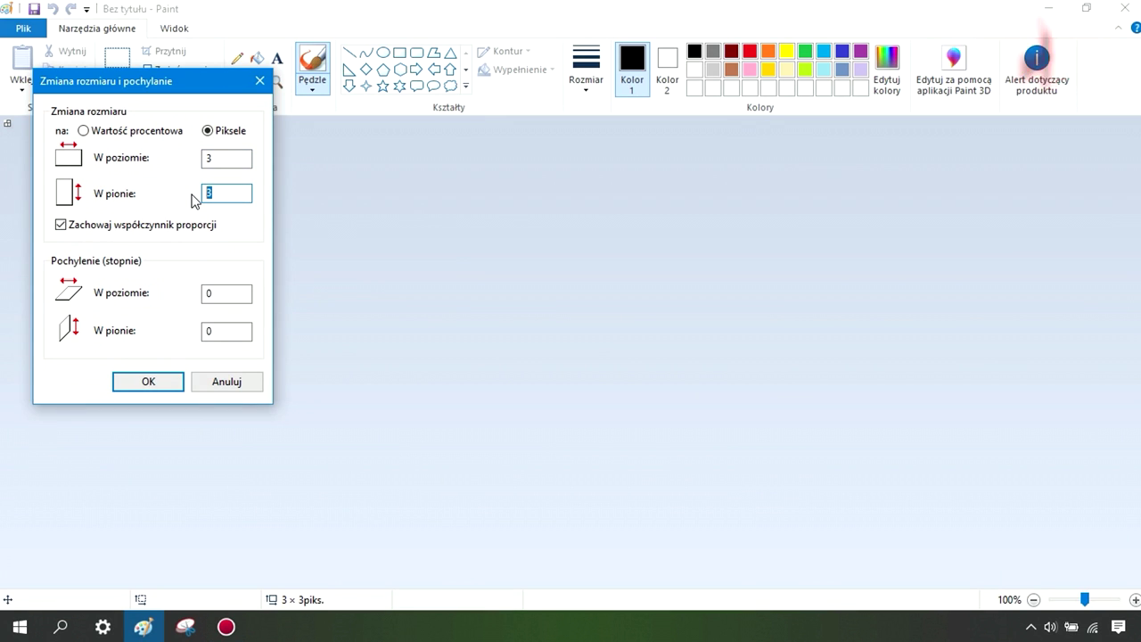
key("Tab")
key("Tab")
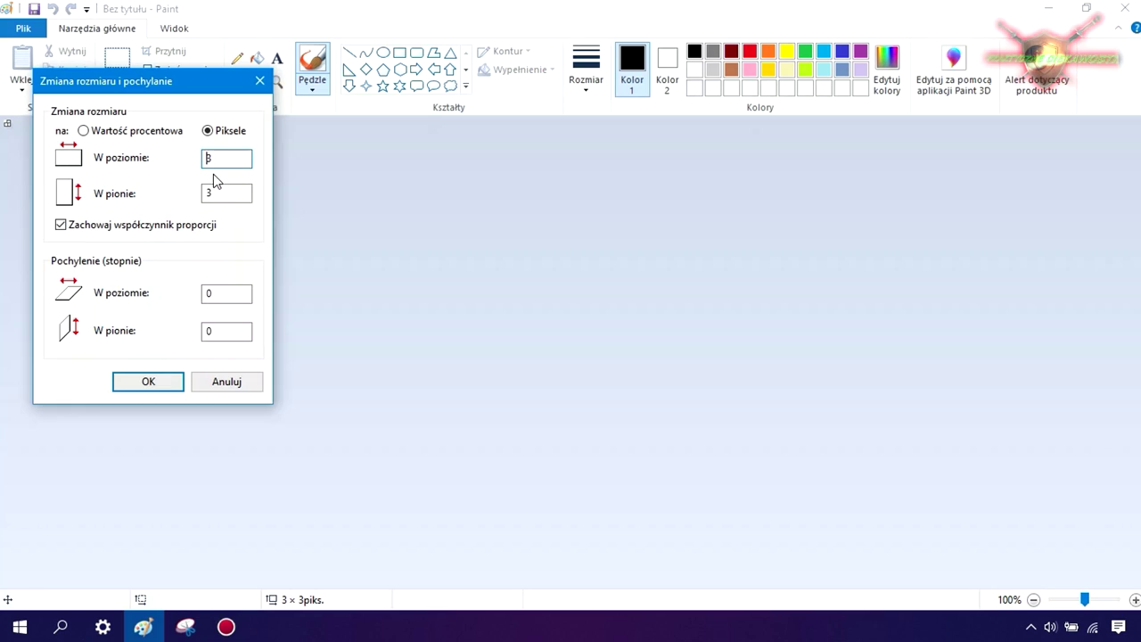
left_click(212, 191)
double_click(212, 192)
double_click(199, 157)
left_click(161, 381)
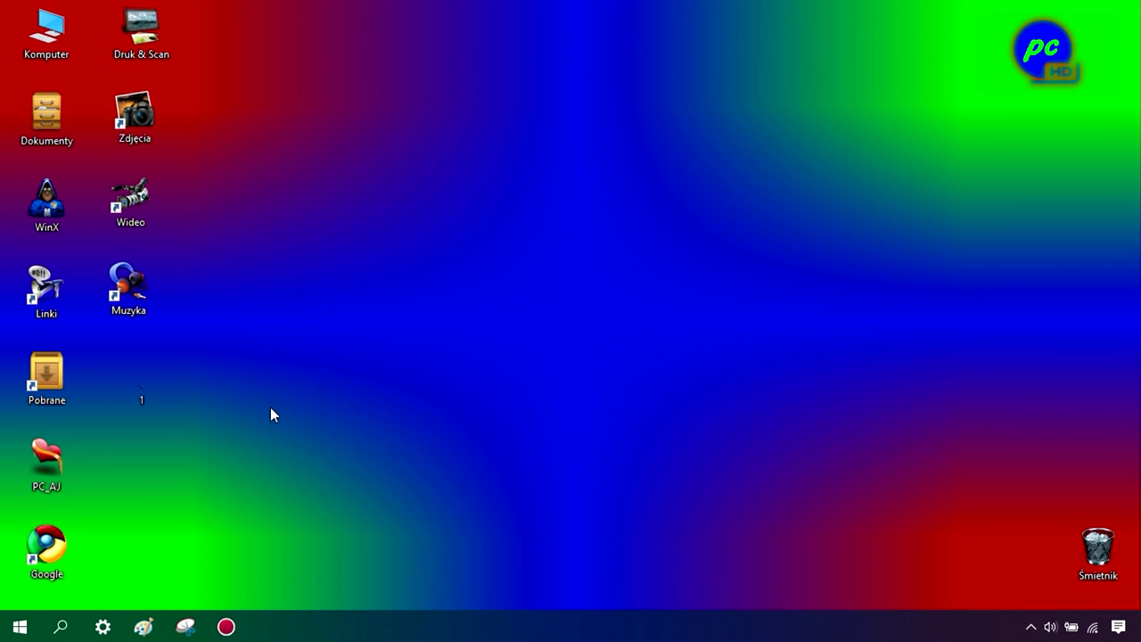
Step: Resize a Paint canvas to 4 × 4 pixels and set the diagonal green, light grey and blue pixel picture as the desktop background
left_click(143, 627)
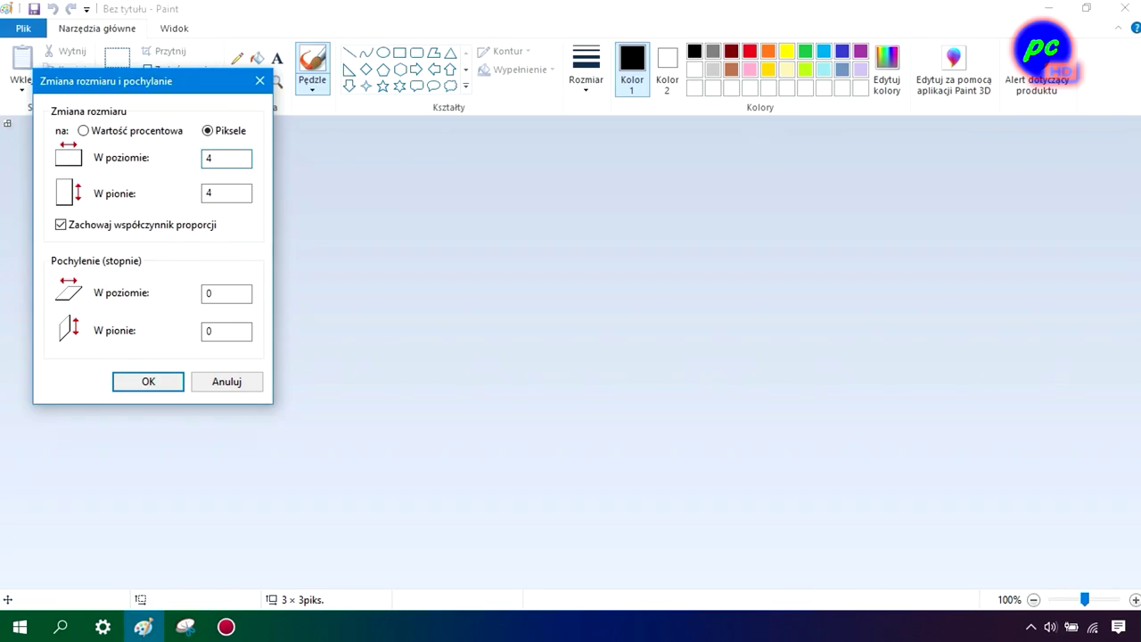
left_click(159, 381)
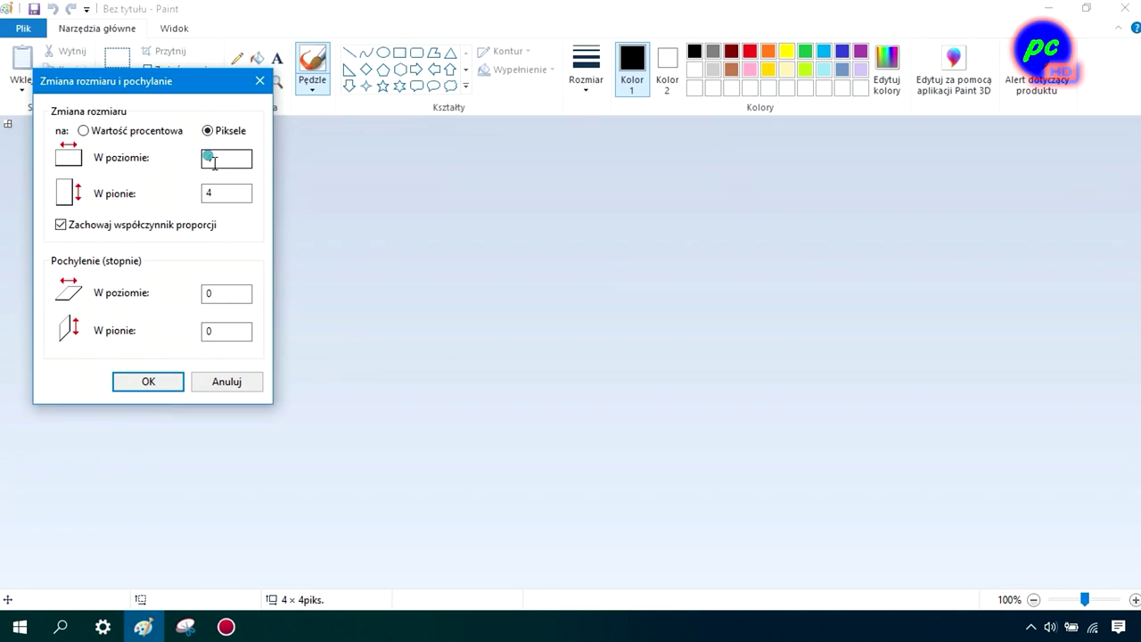
double_click(218, 193)
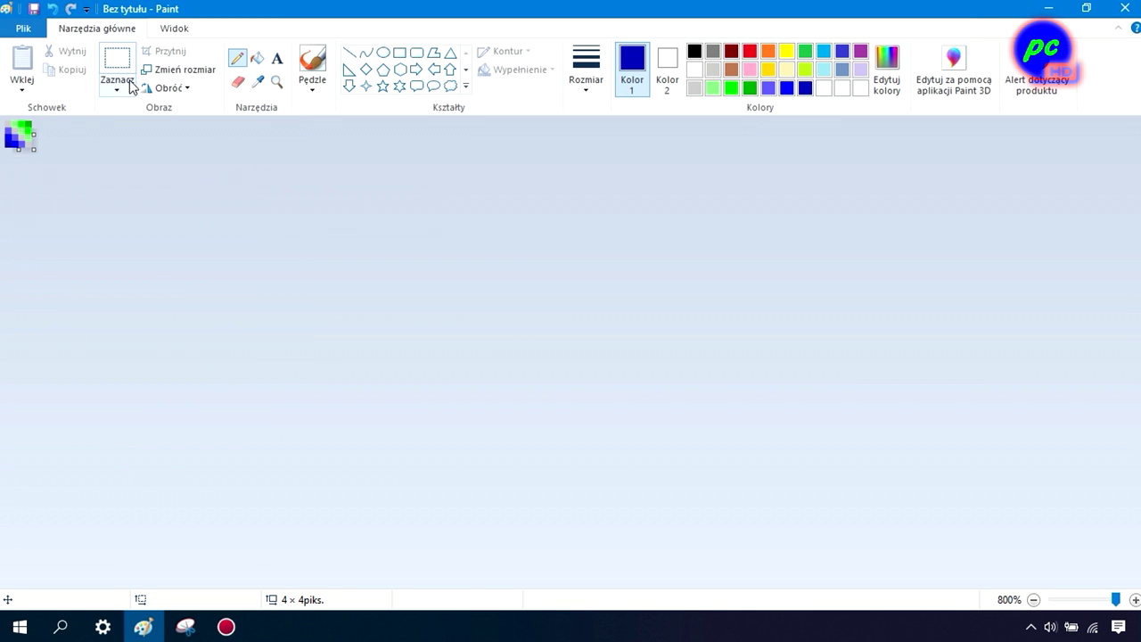
left_click(21, 28)
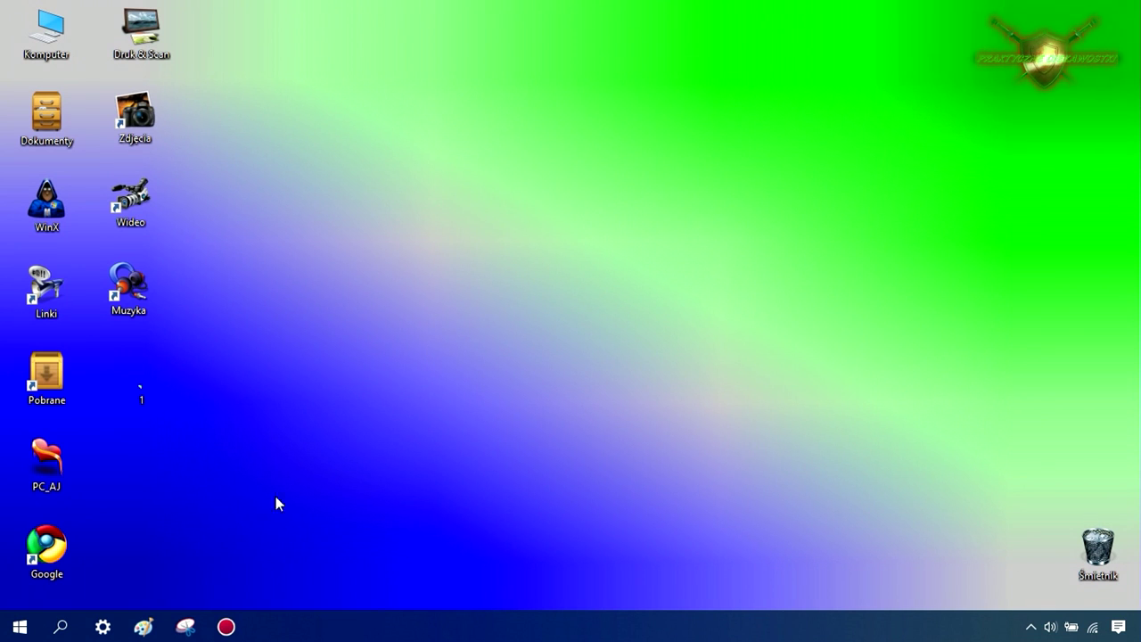
Step: Resize a Paint canvas to 12 × 12 pixels and set the red, green, blue and yellow squares with black centres as the desktop background
double_click(230, 193)
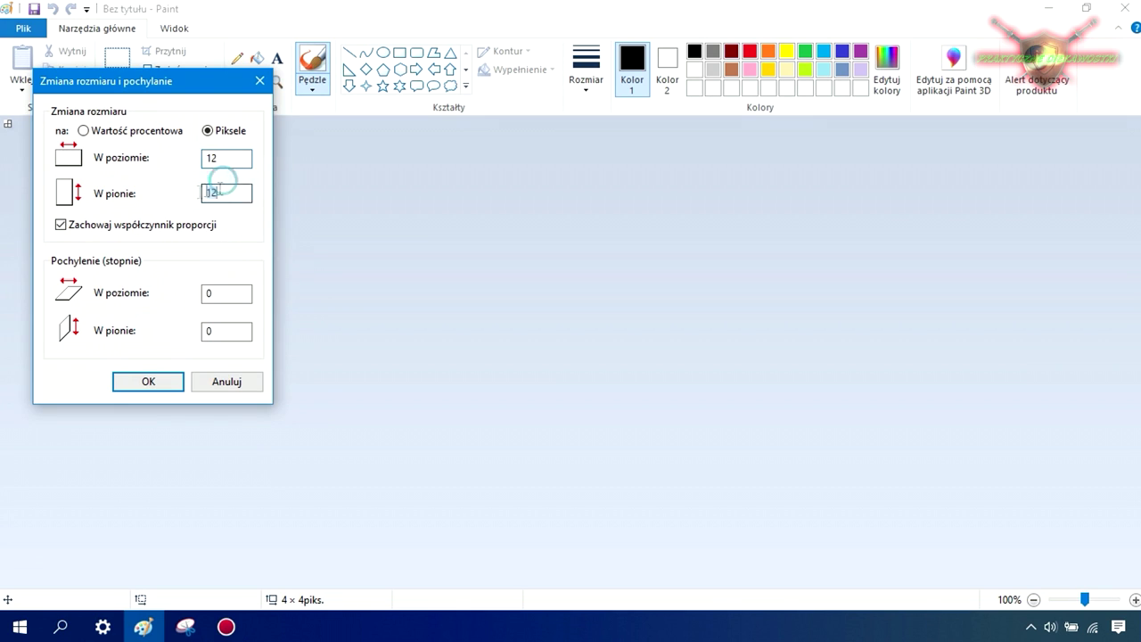
left_click(148, 382)
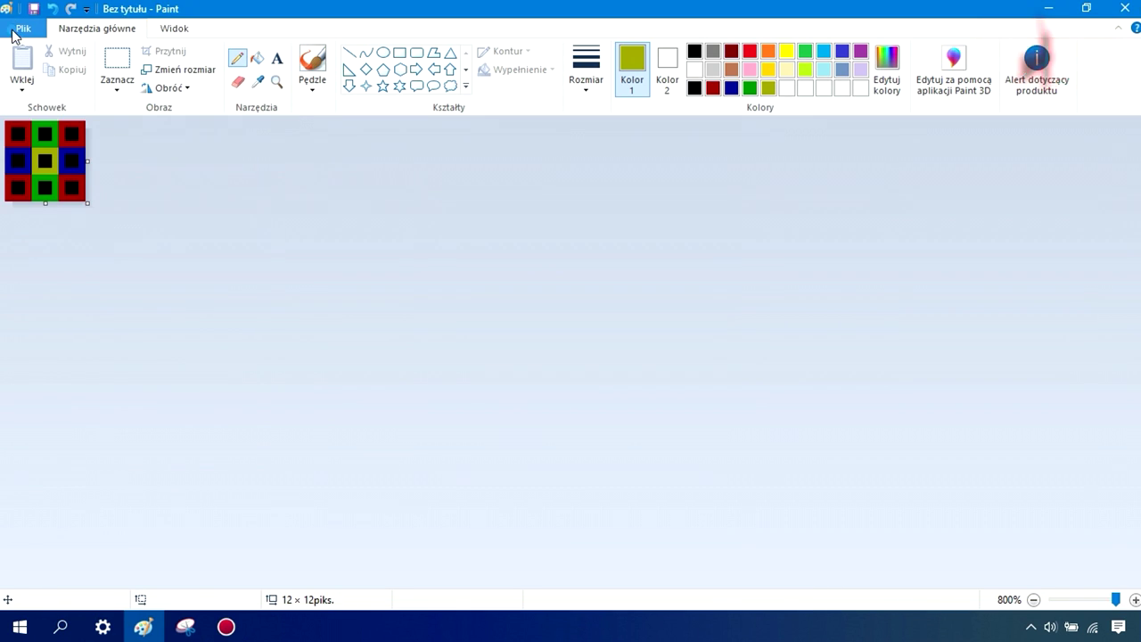
left_click(1119, 8)
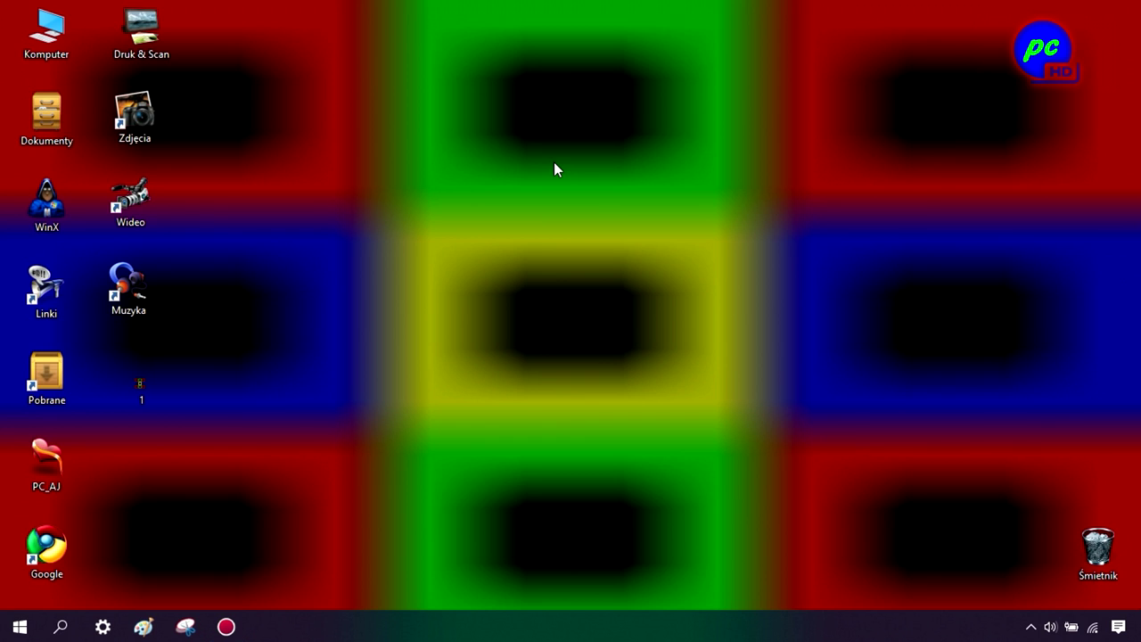